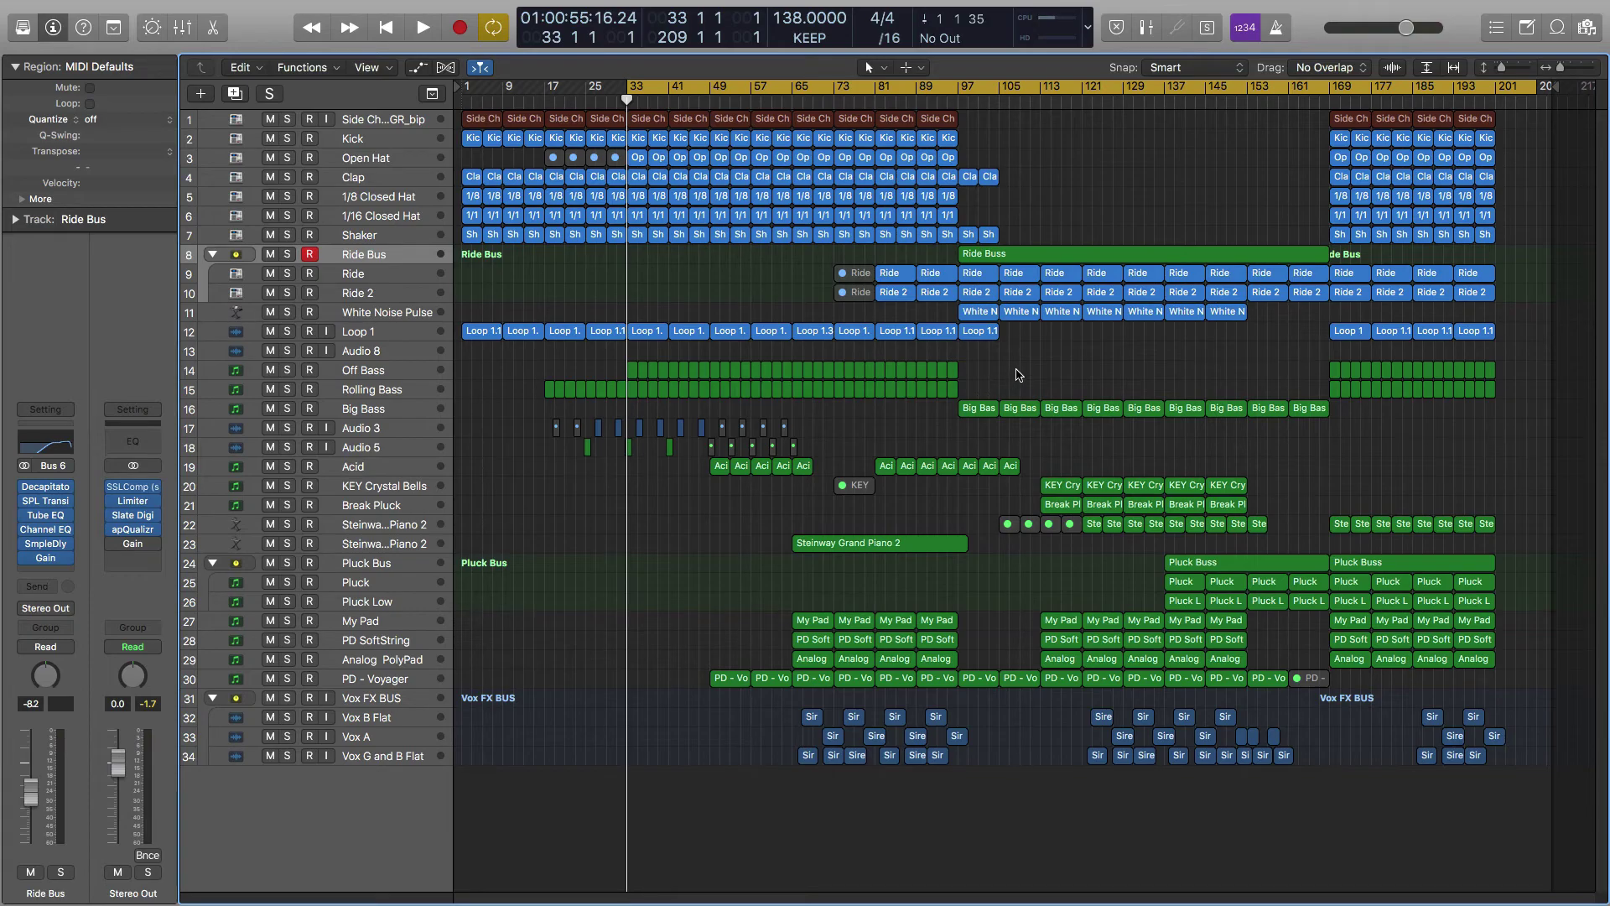
Play the arrangement from bar 33 and inspect the Stereo Out spectrum in apQualizr, ending with playback stopped and the plug-in closed
key("space")
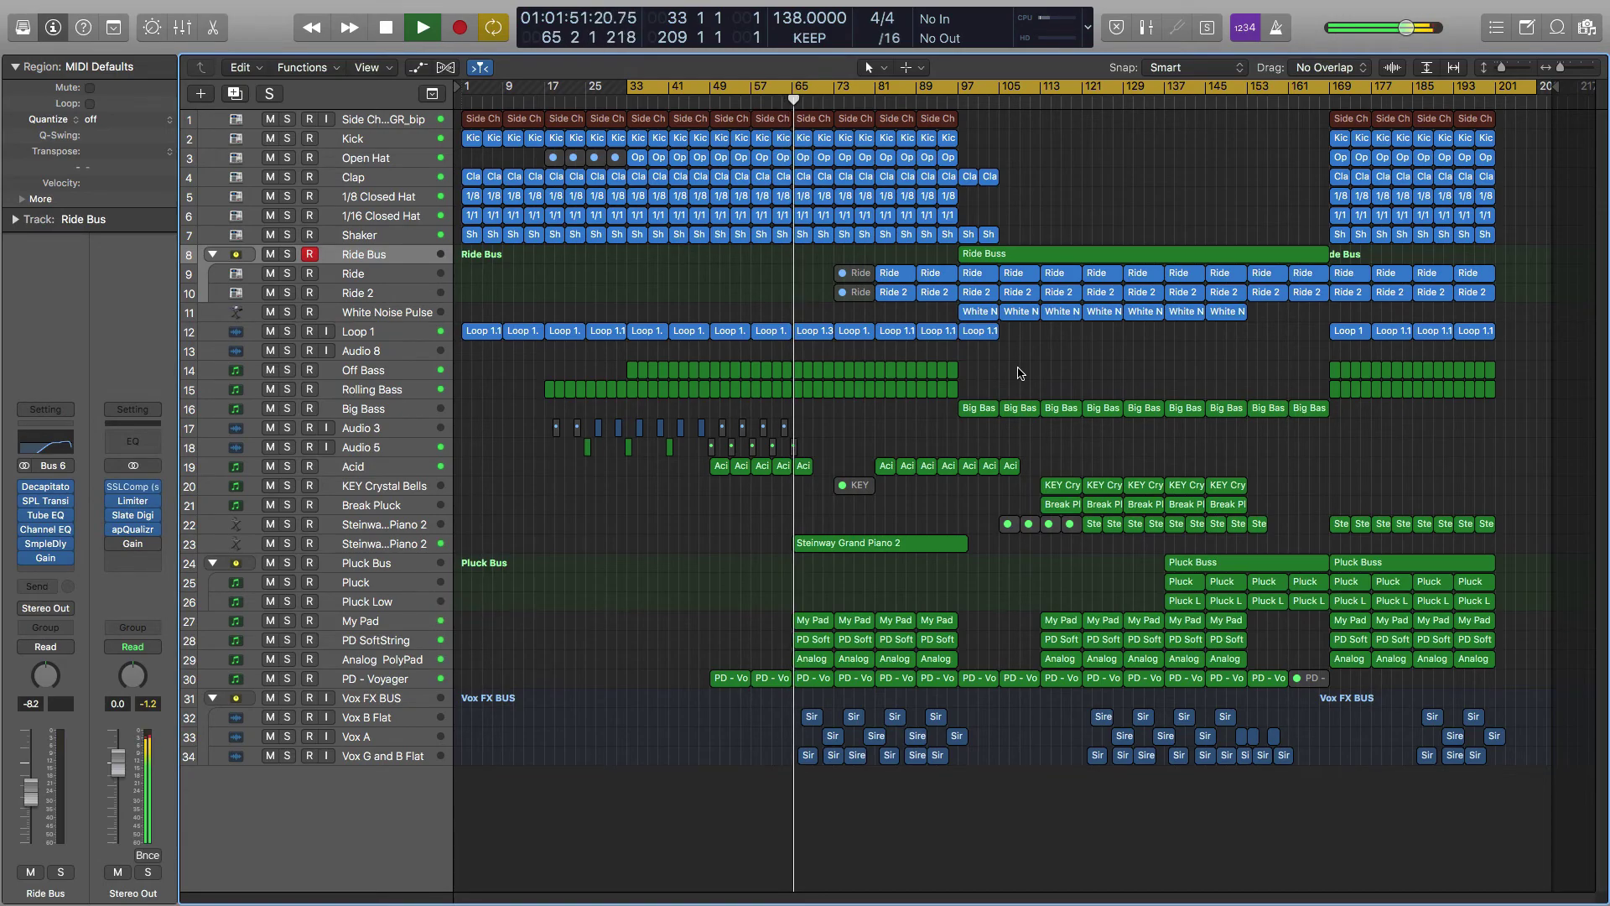
left_click(132, 530)
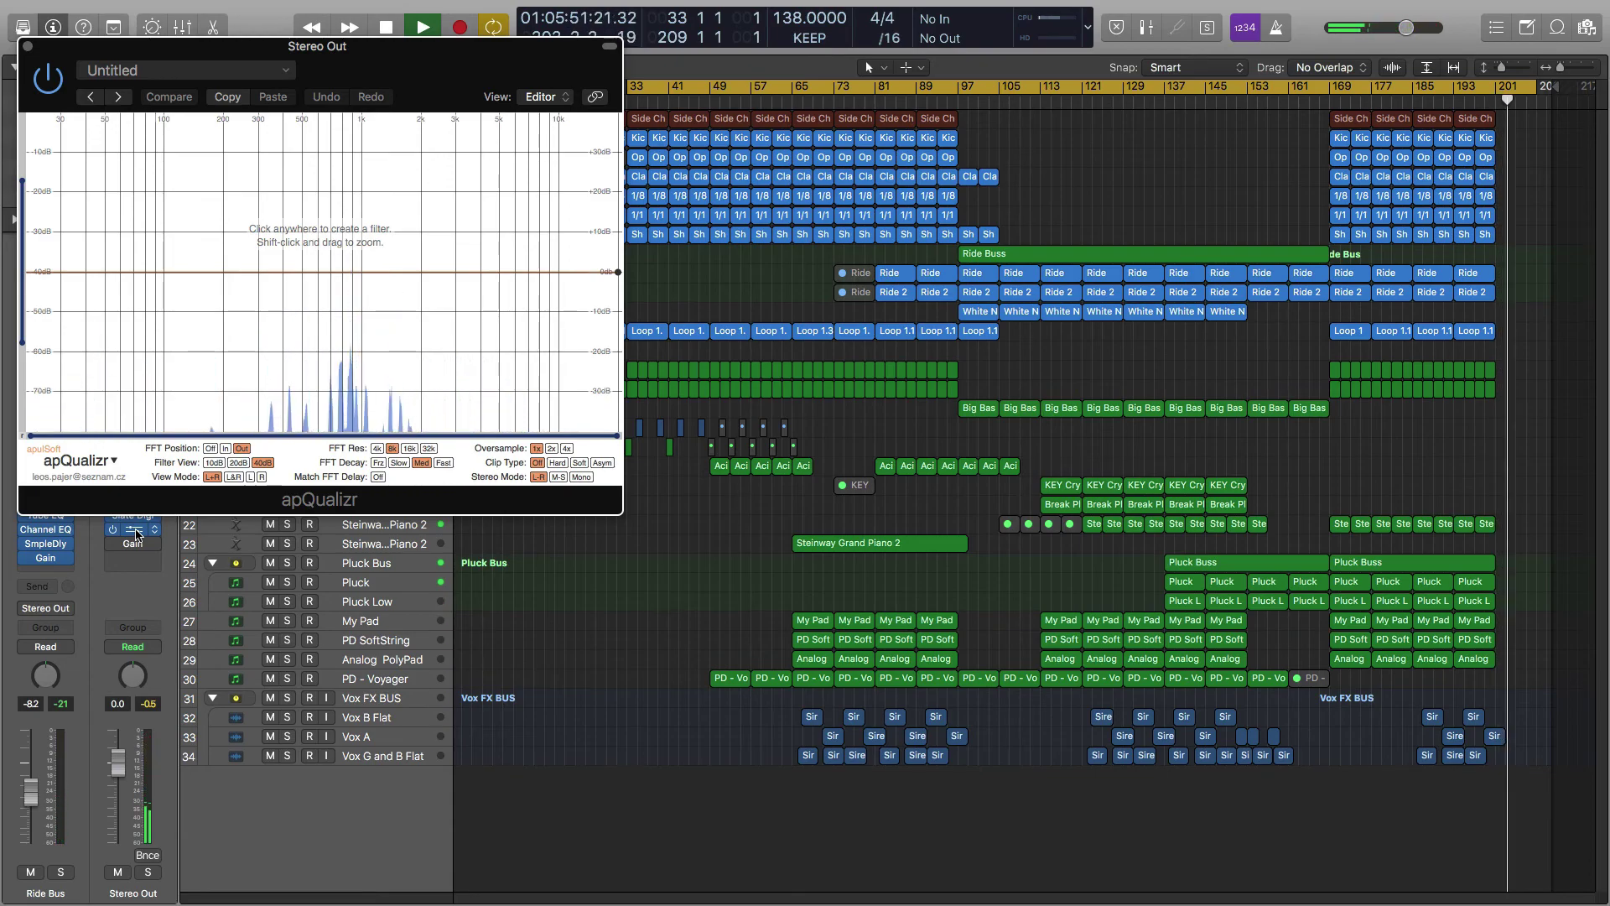
key("space")
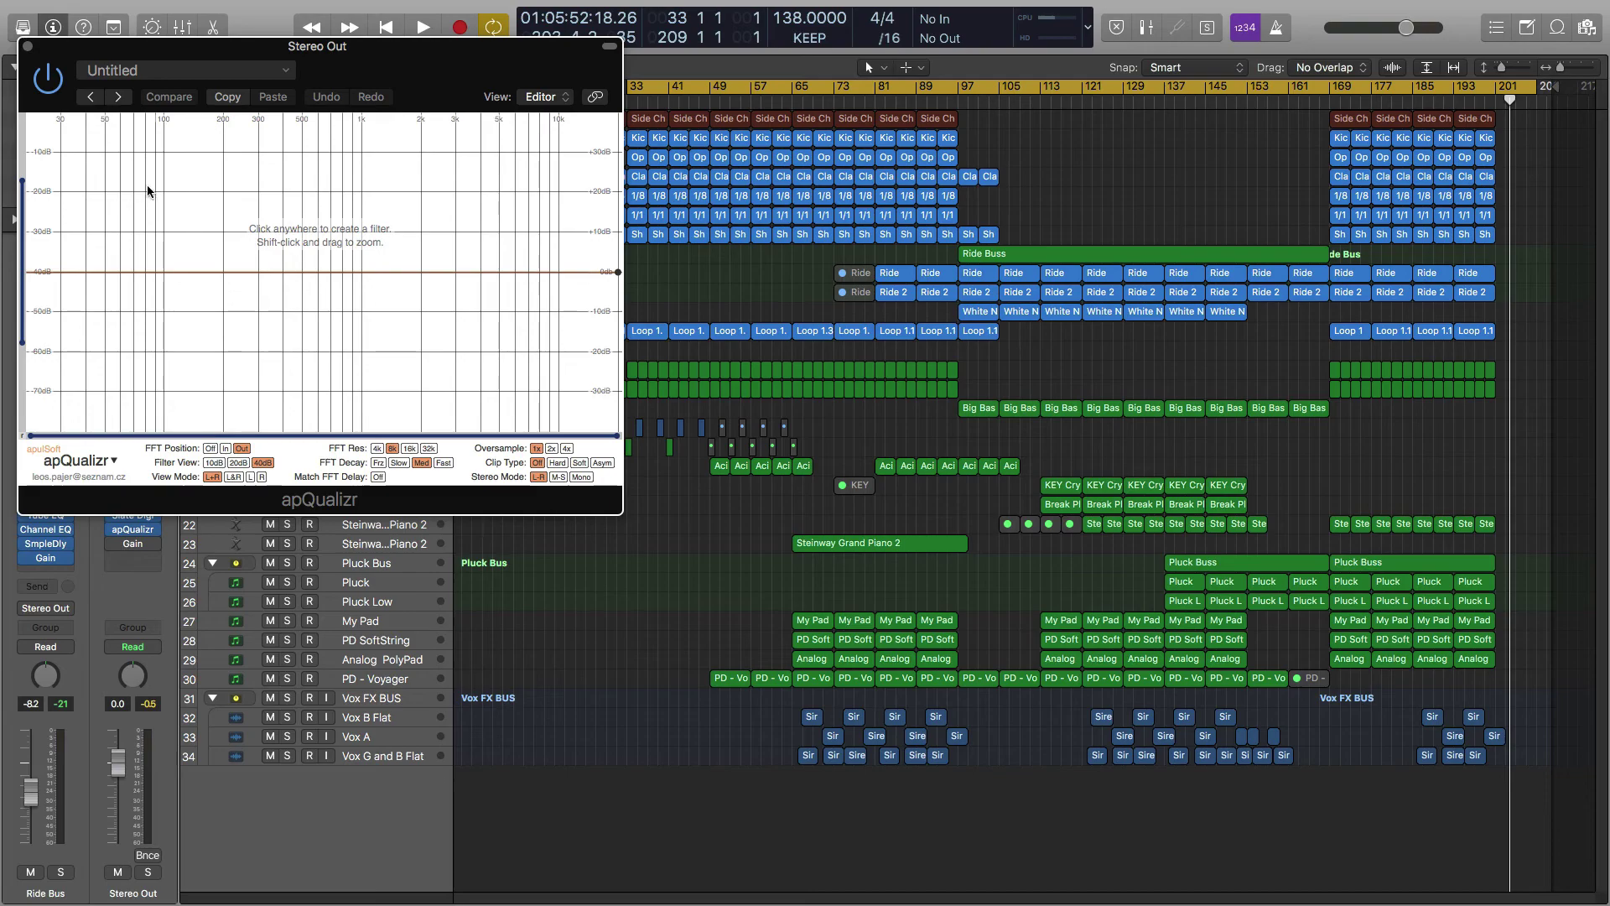
left_click(28, 47)
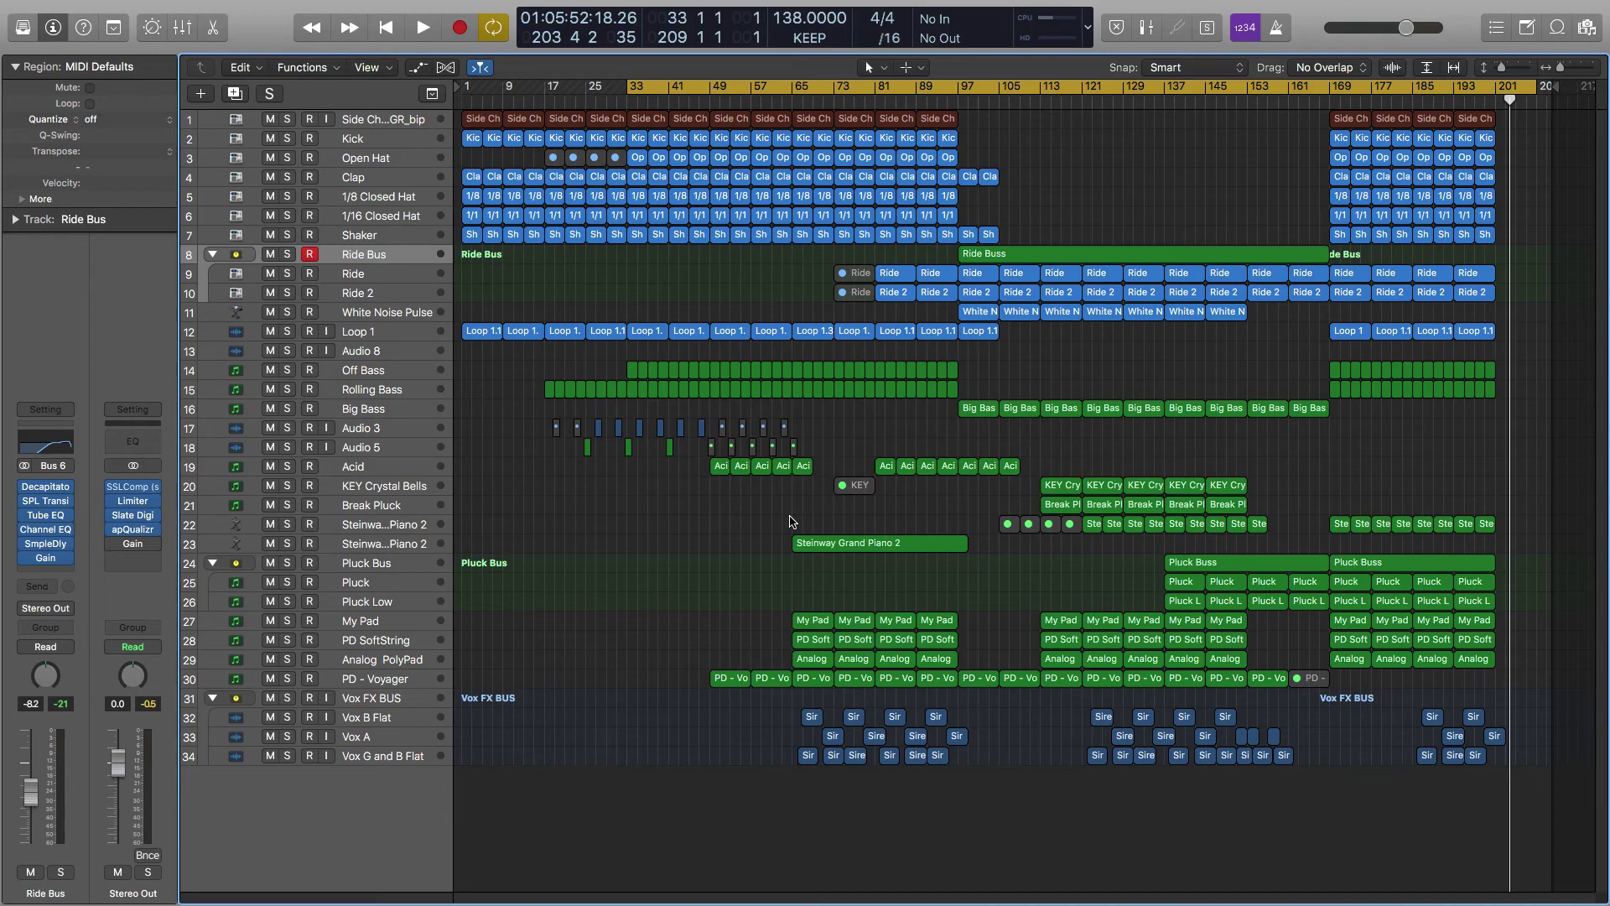
Turn off cycle mode, solo the Steinway Grand Piano 2 track on row 23 and play it from bar 64
left_click(773, 86)
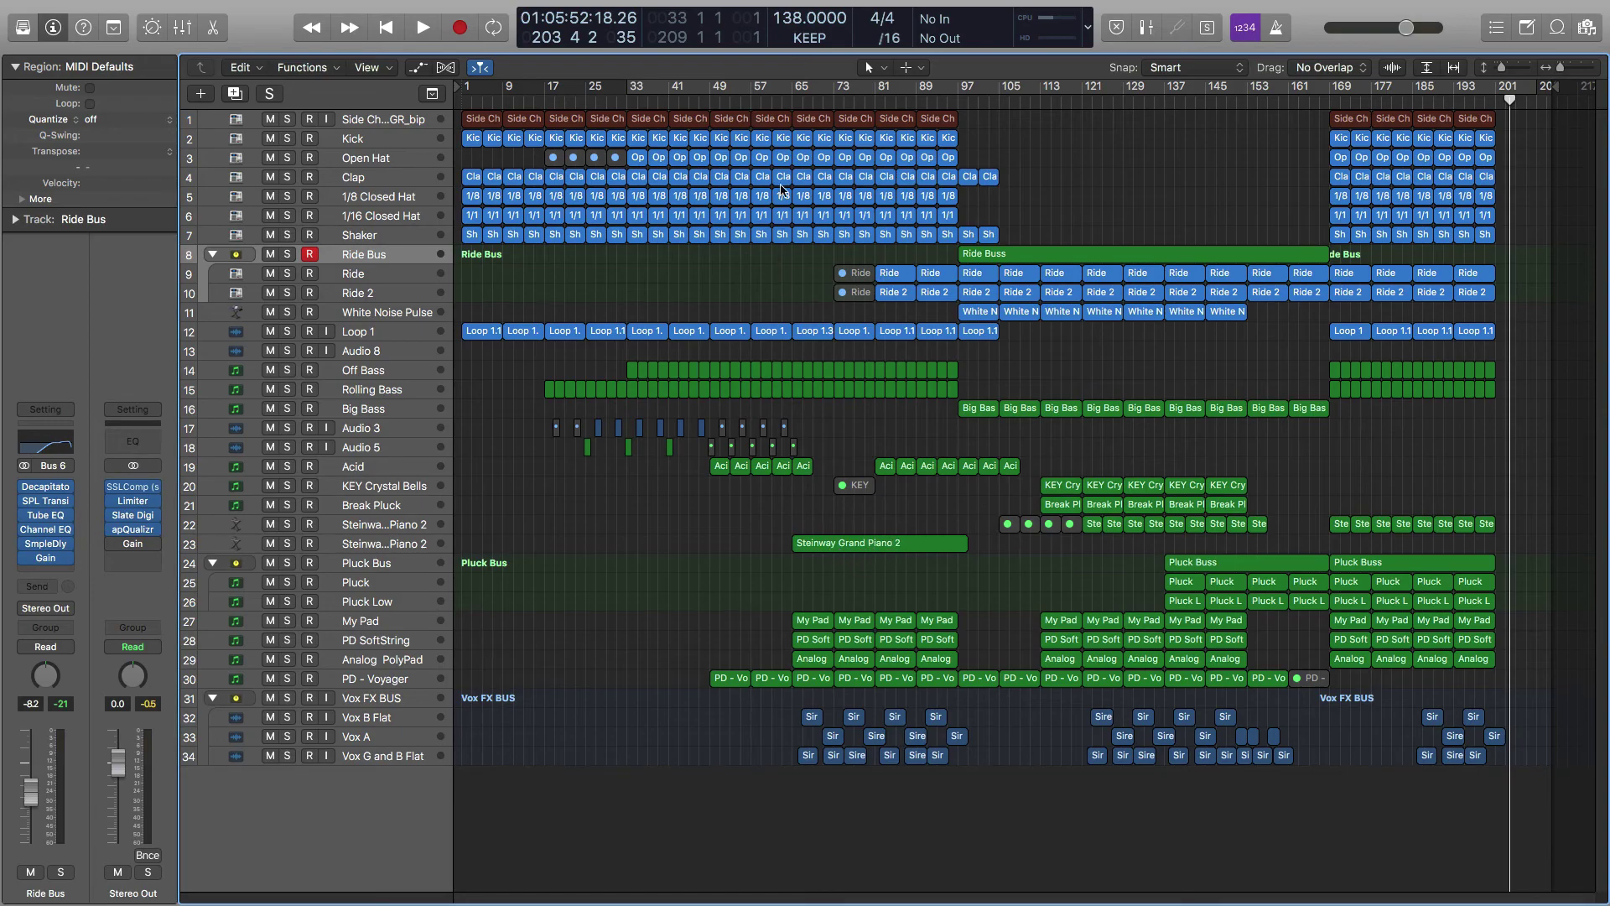
left_click(788, 103)
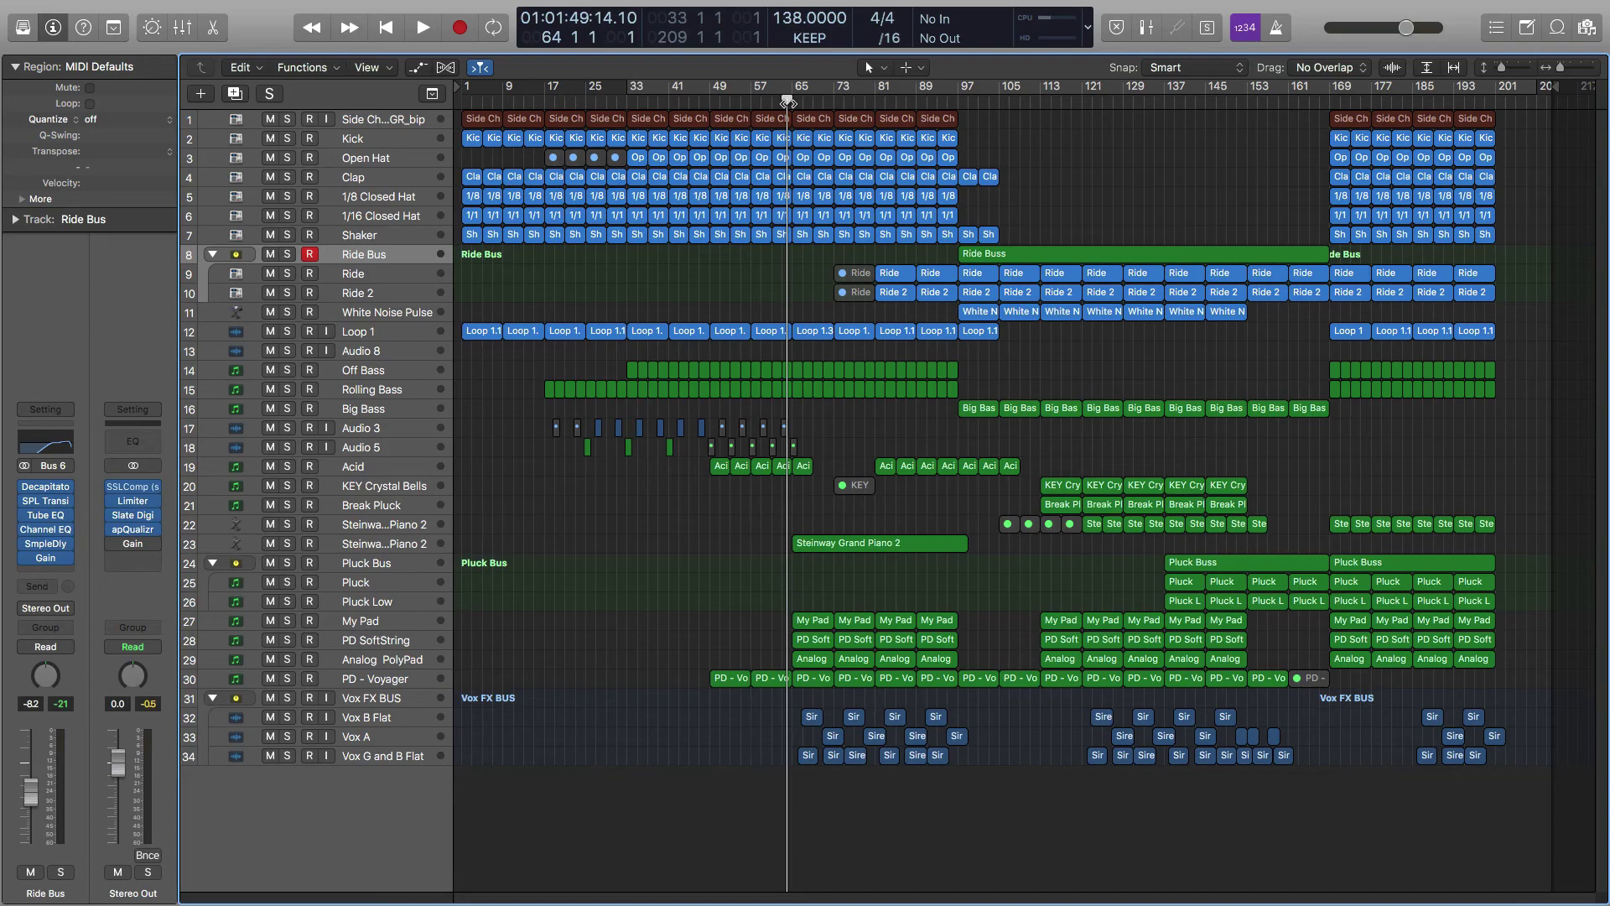
left_click(288, 546)
key("space")
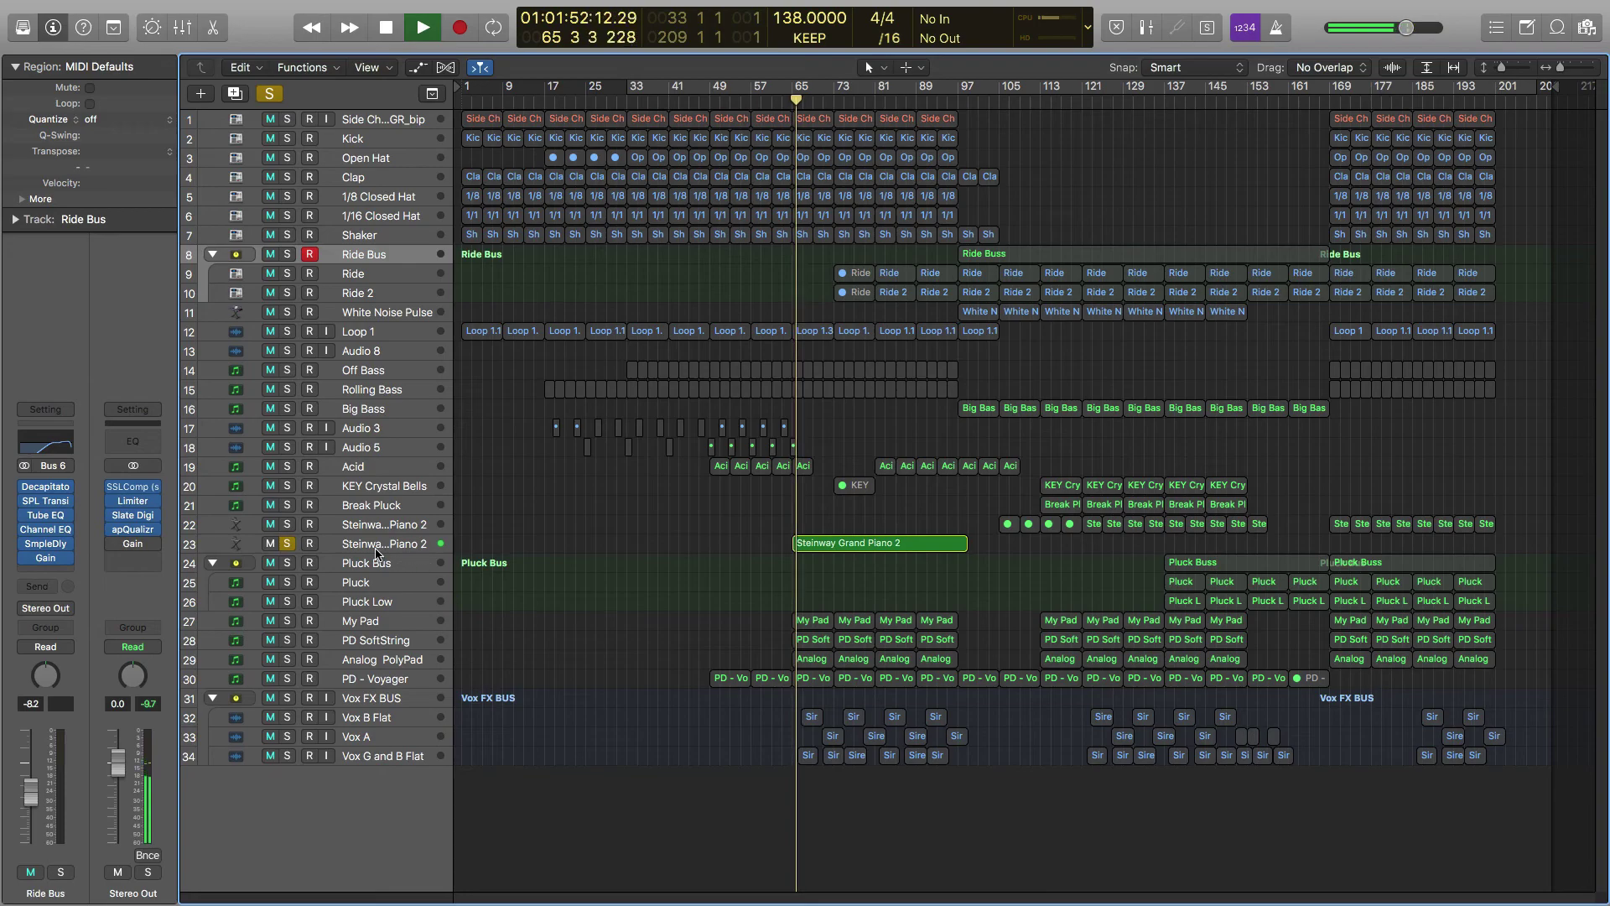
Examine the Steinway Grand Piano 2 region's notes in the Piano Roll, stop playback, and unsolo its track
left_click(850, 548)
double_click(850, 548)
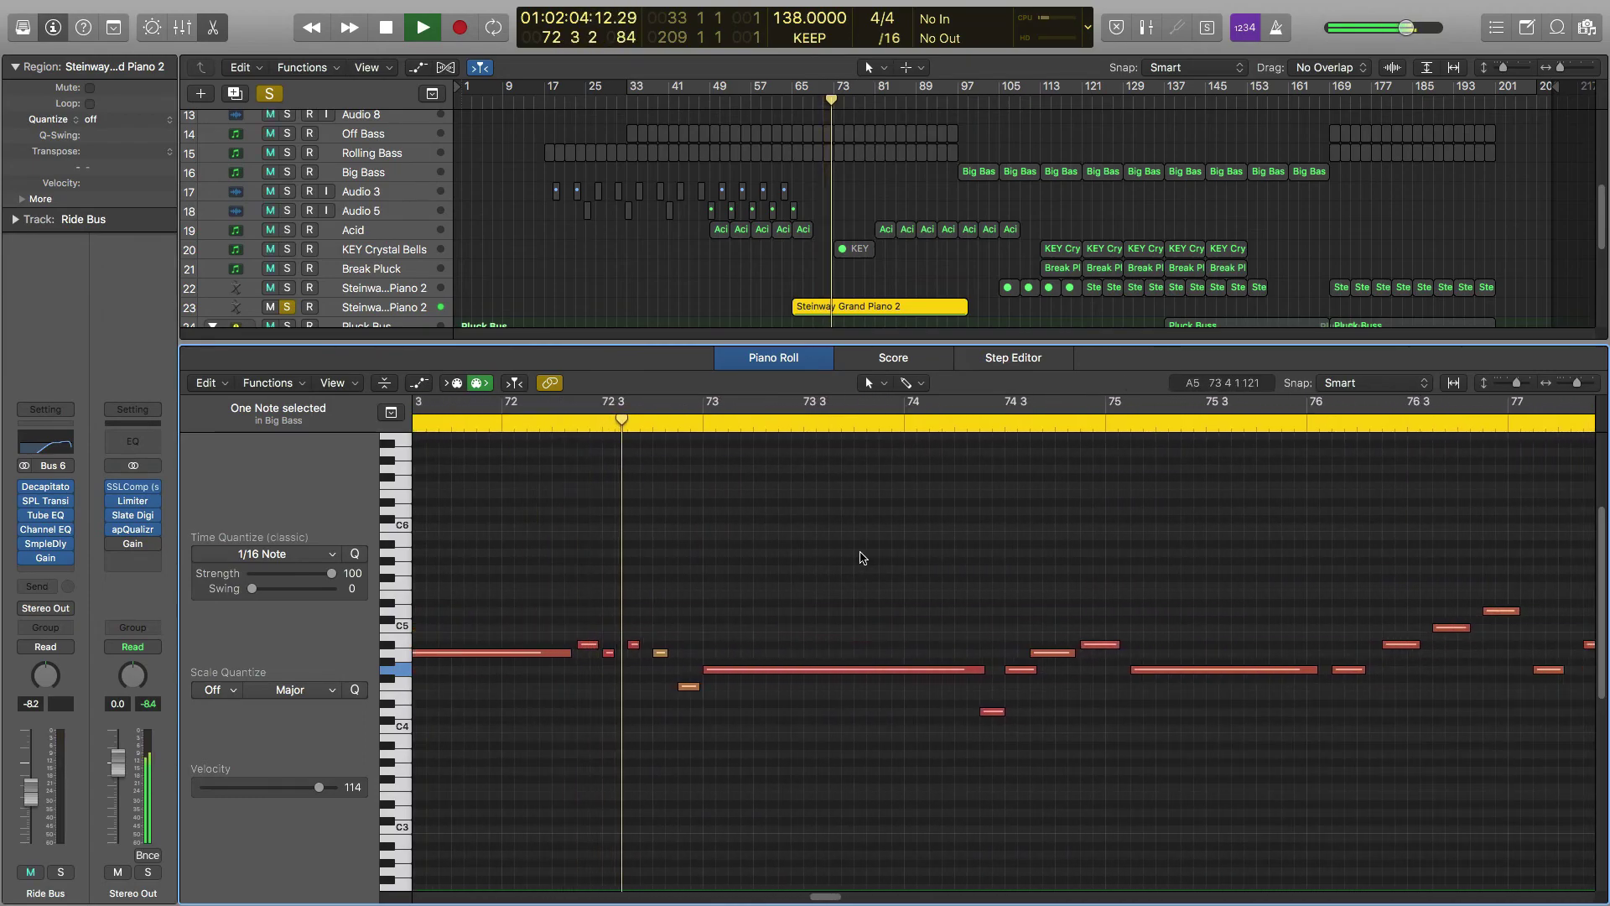
key("space")
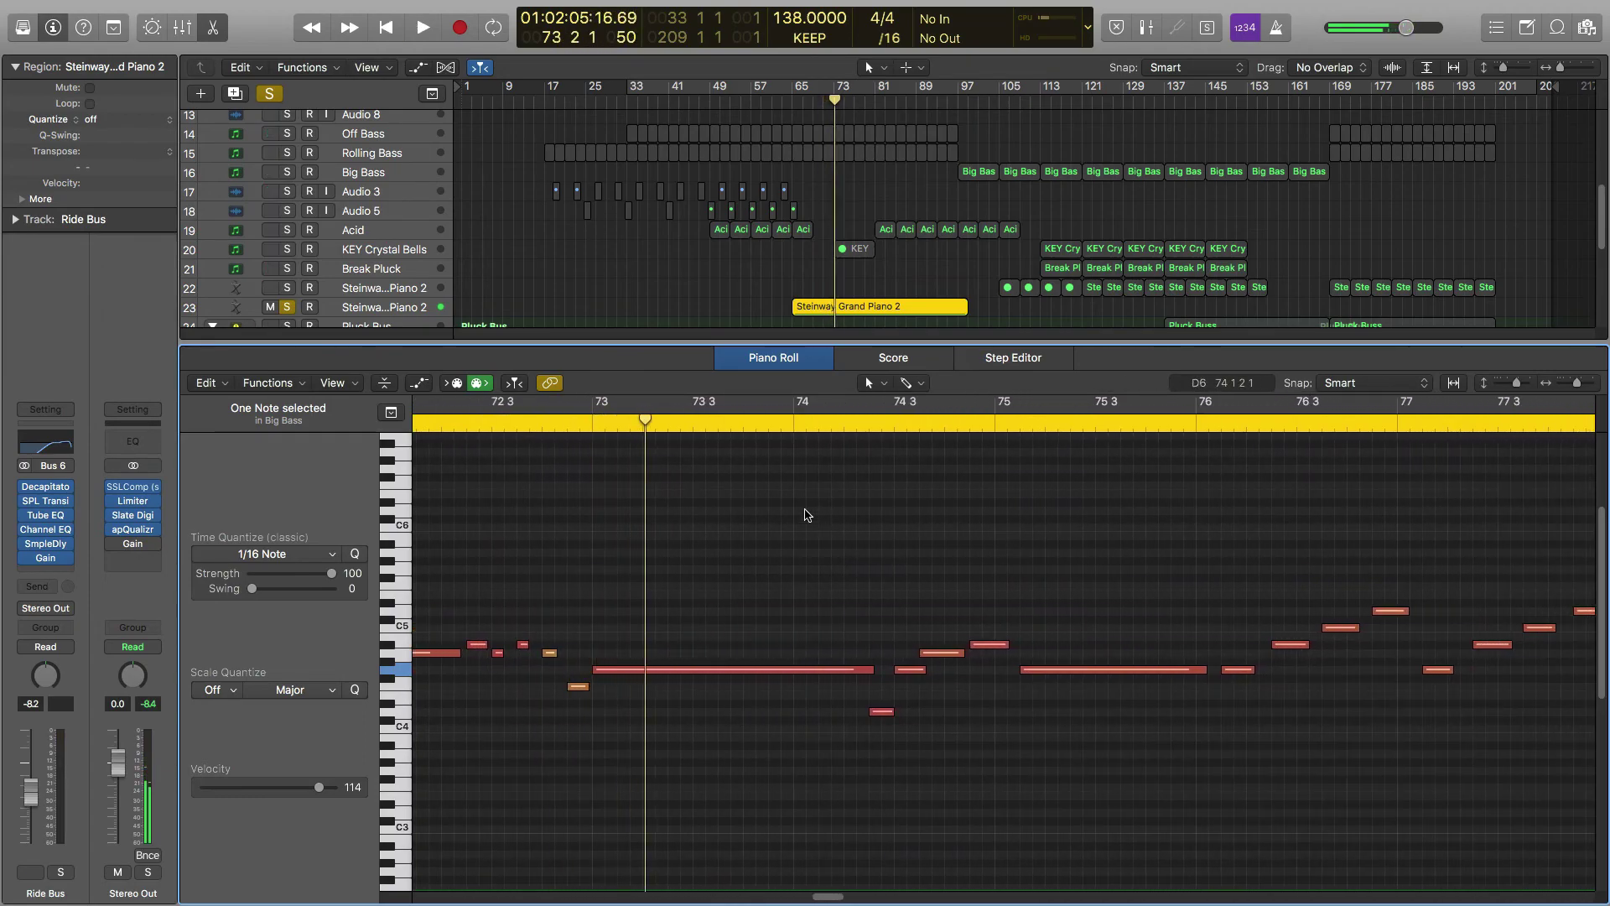
left_click(212, 29)
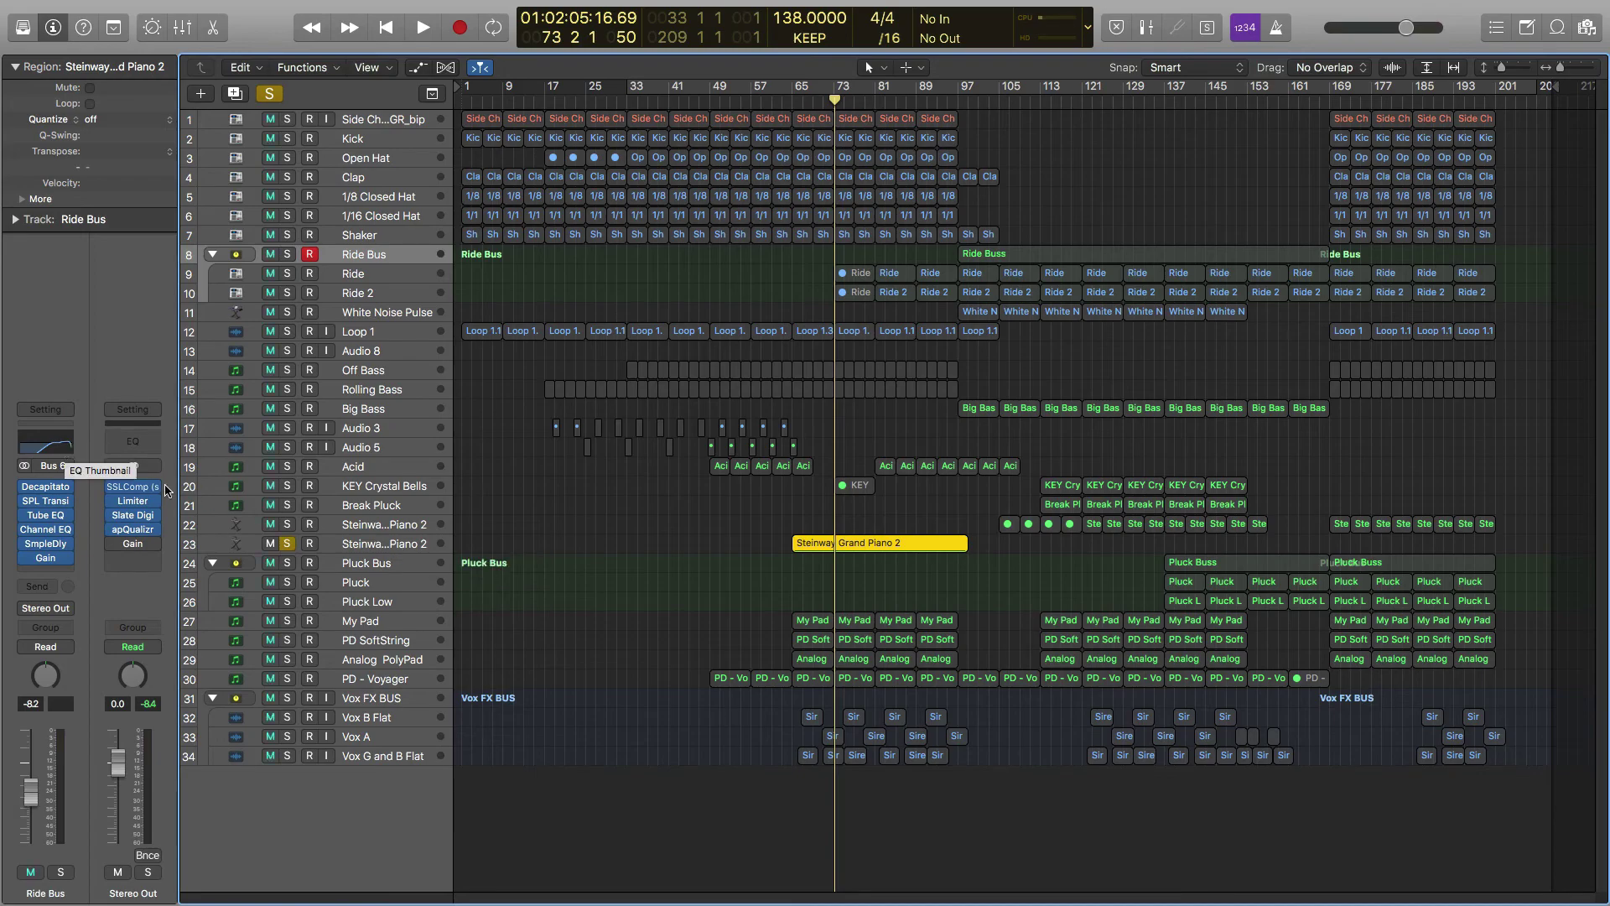
left_click(287, 543)
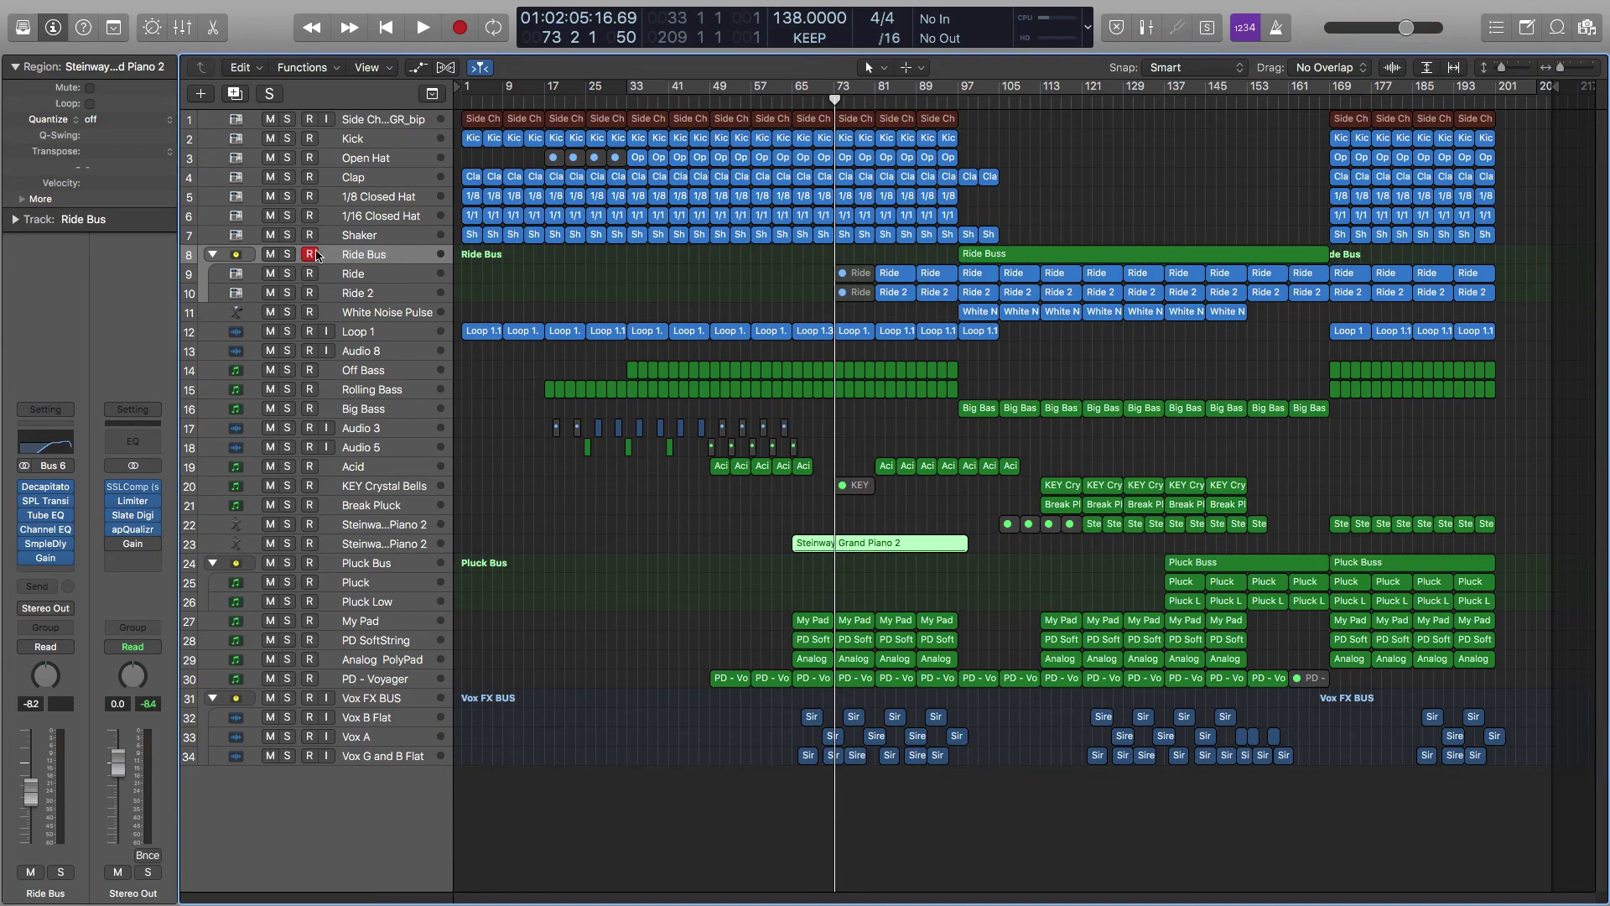
Compare the note placement of the Ride and Ride 2 regions in the Piano Roll
left_click(351, 276)
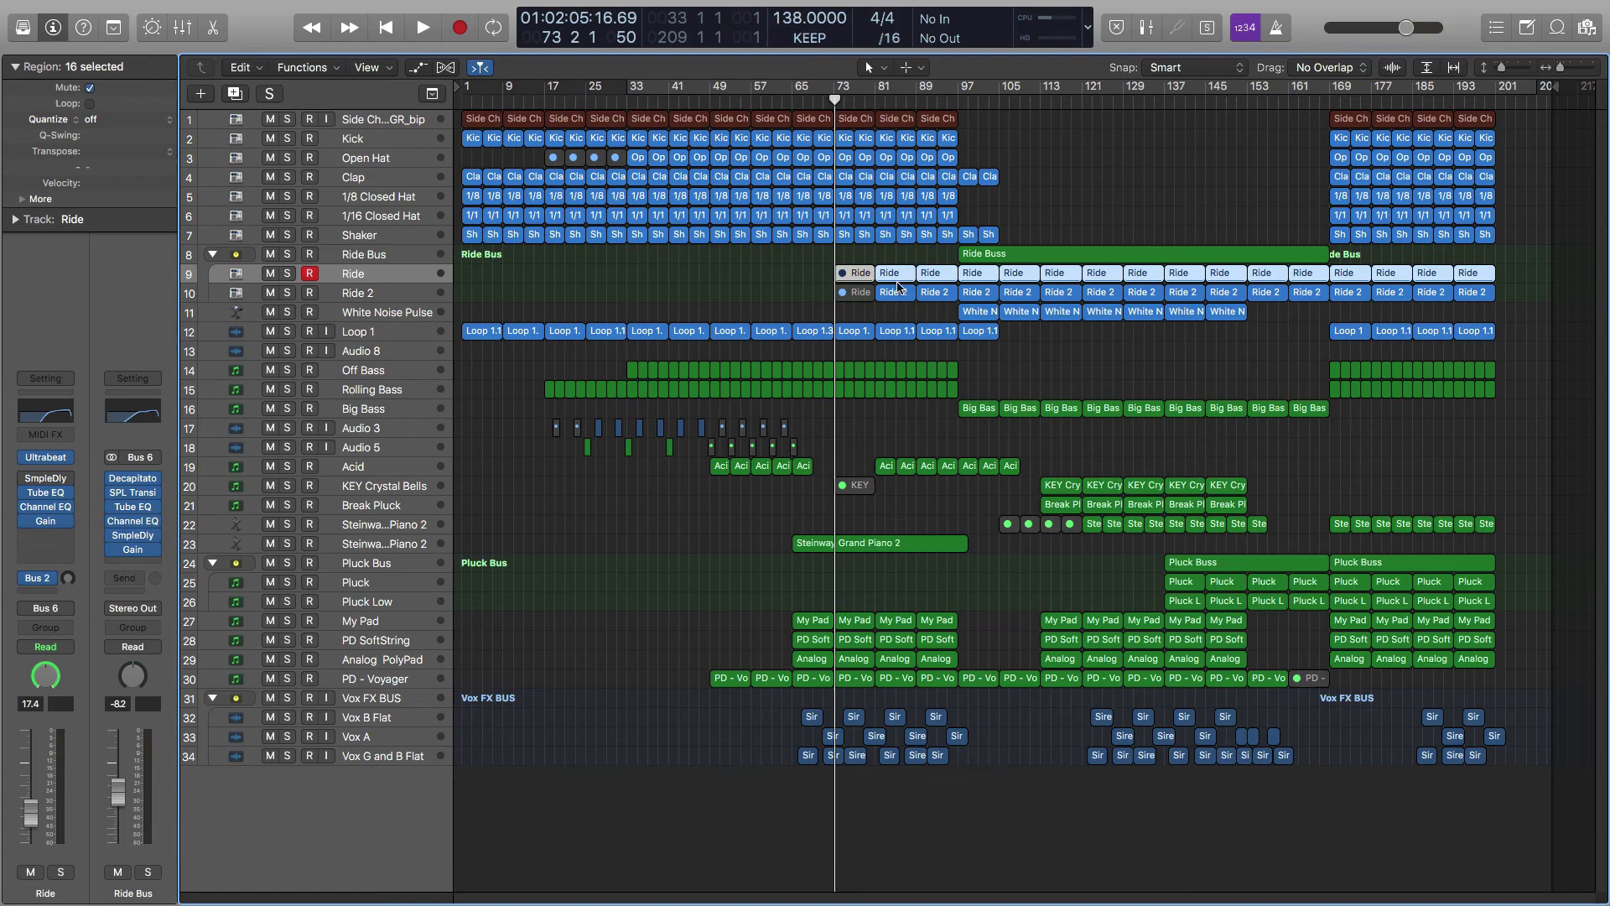
key("p")
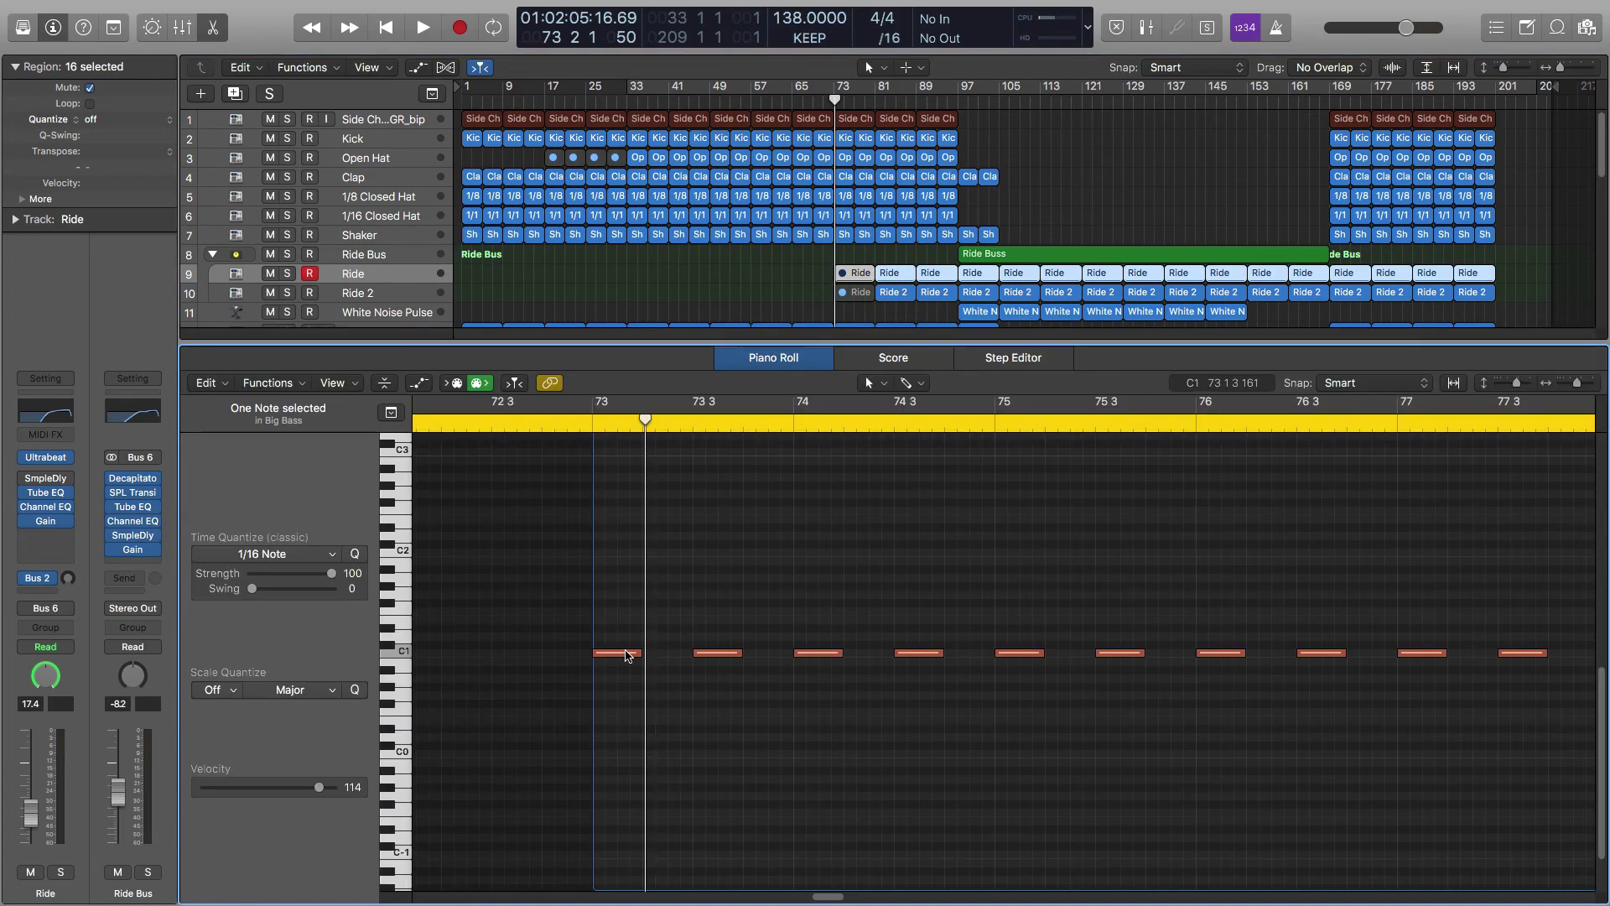
left_click(895, 297)
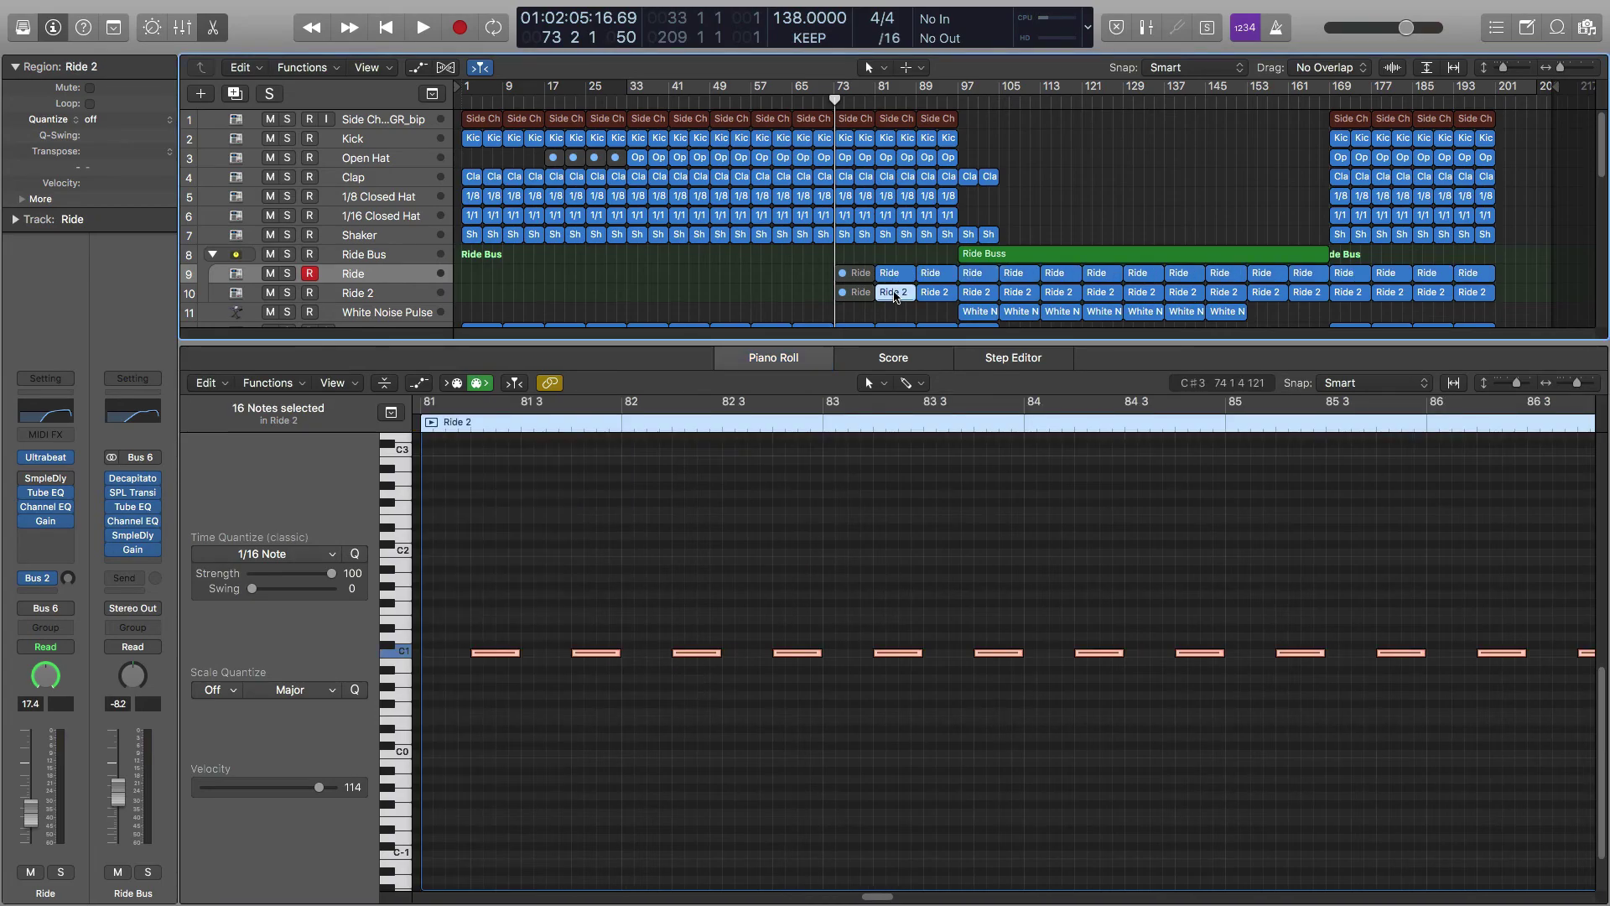
left_click(891, 274)
Listen to the Ride track soloed from bar 81, briefly adding Ride 2, and finish with both unsoloed and playback stopped
left_click(288, 274)
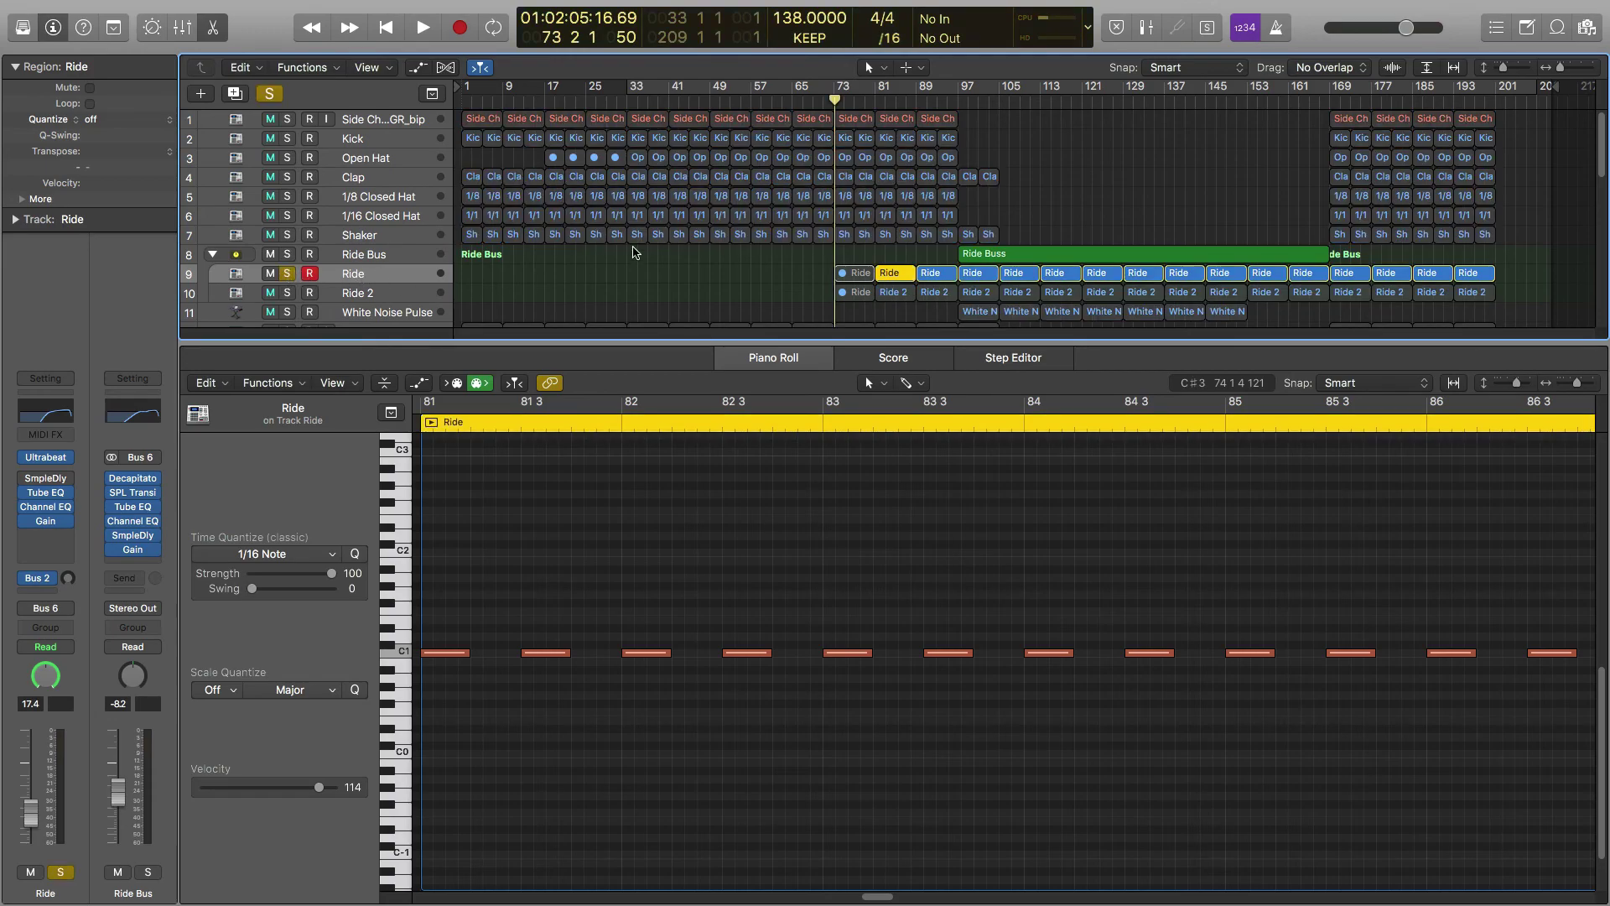
left_click(877, 99)
key("space")
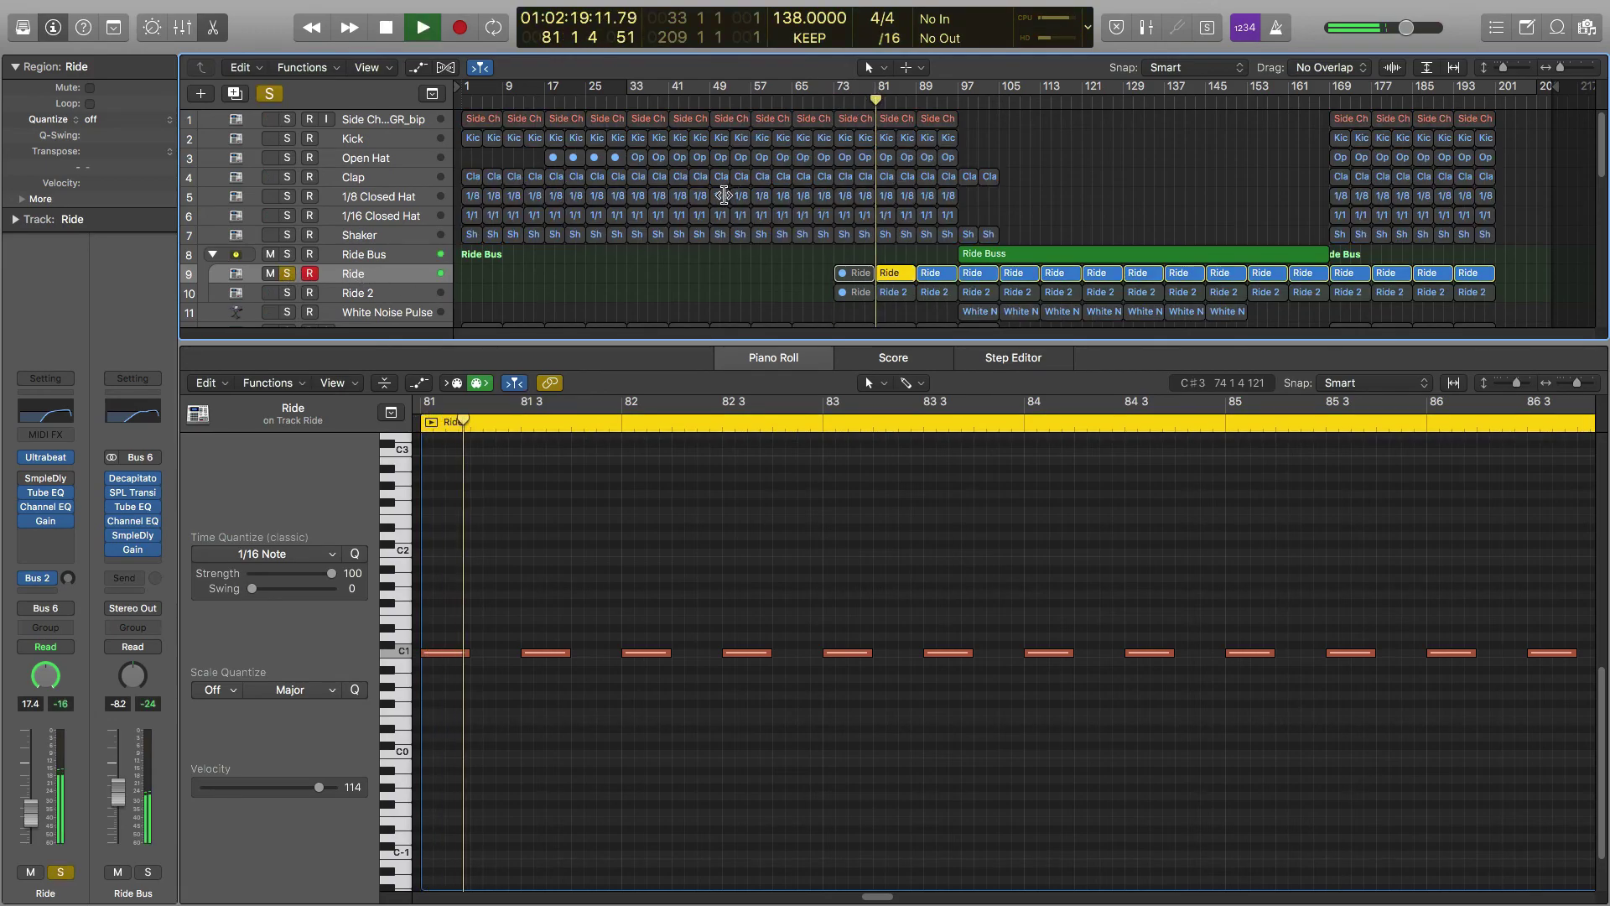
left_click(288, 295)
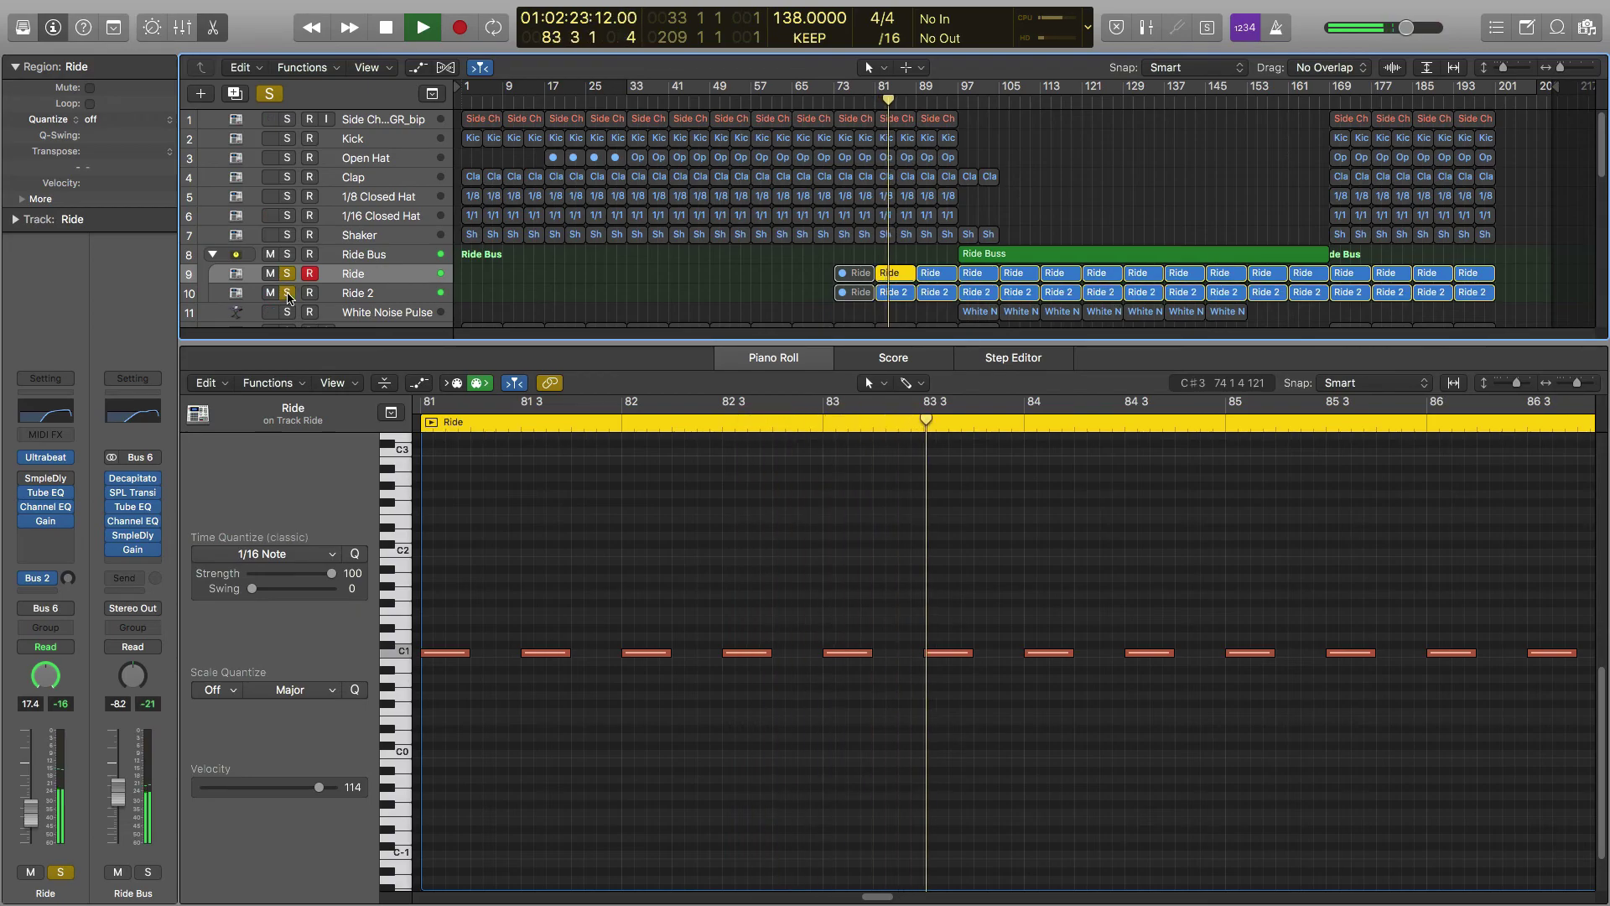
left_click(287, 295)
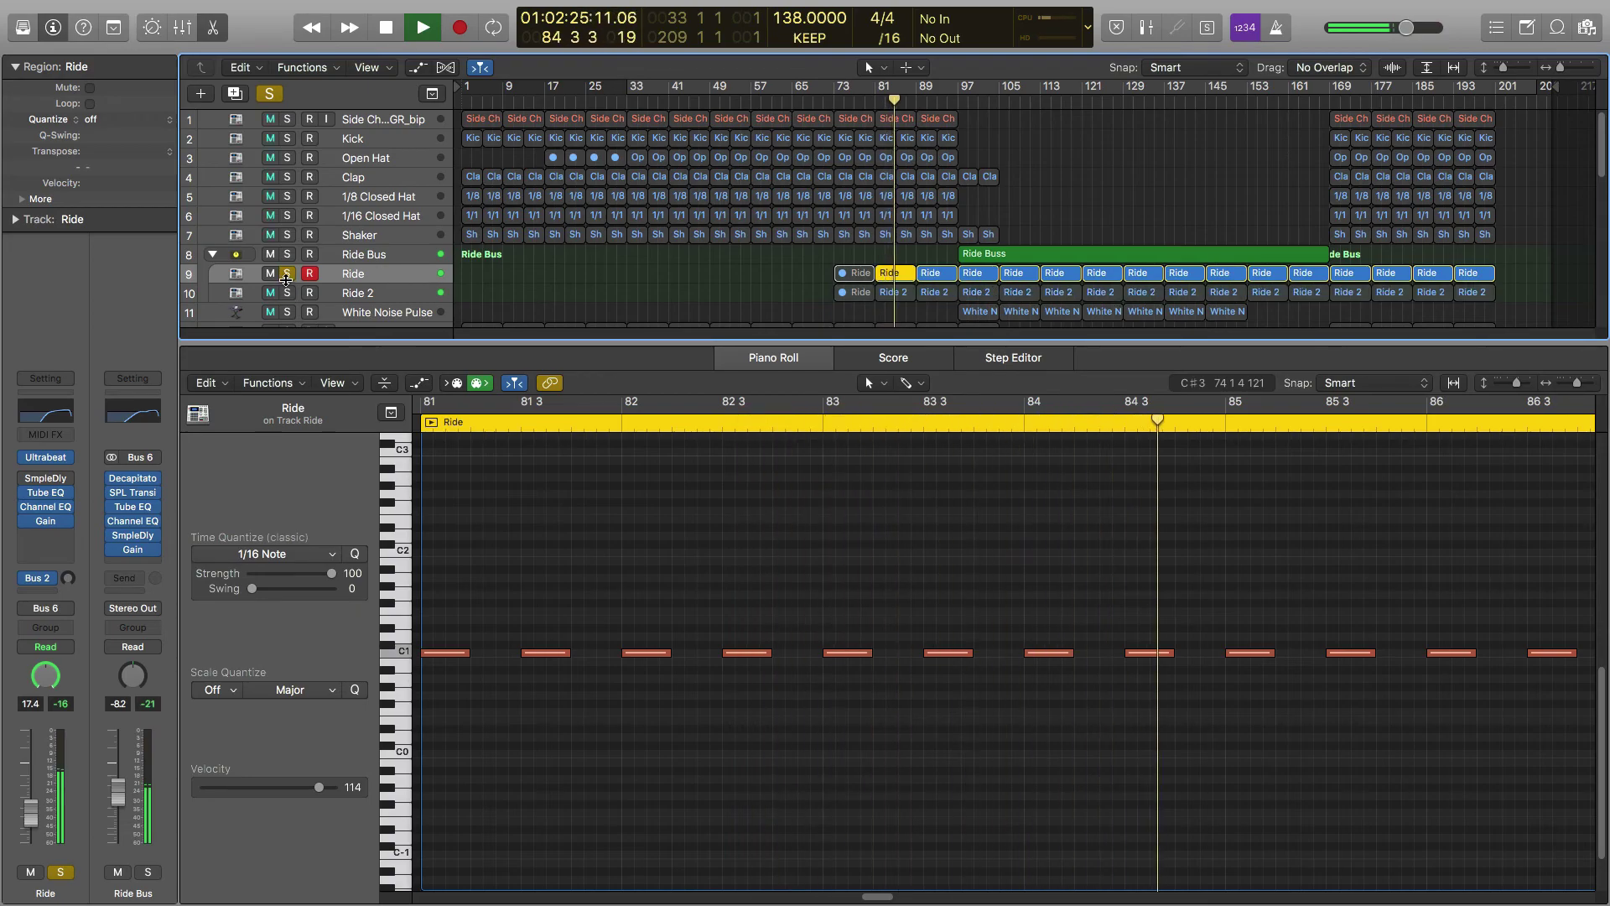
left_click(288, 276)
key("space")
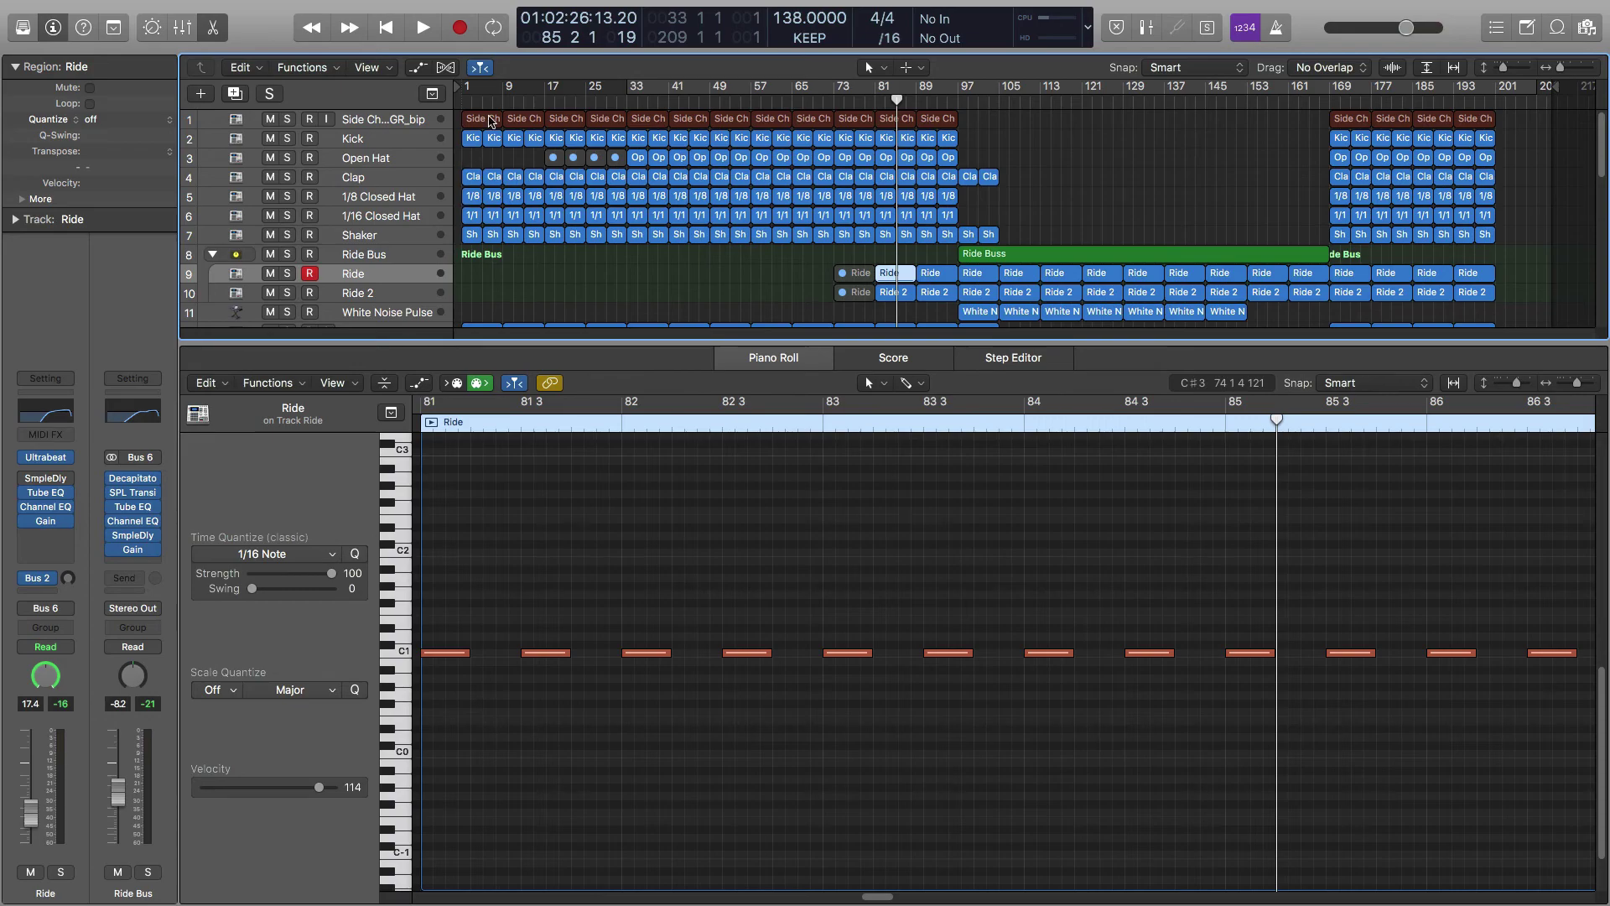
Select the Ride Bus track and review the settings of its Decapitator and SPL Transient Designer plug-ins
left_click(390, 259)
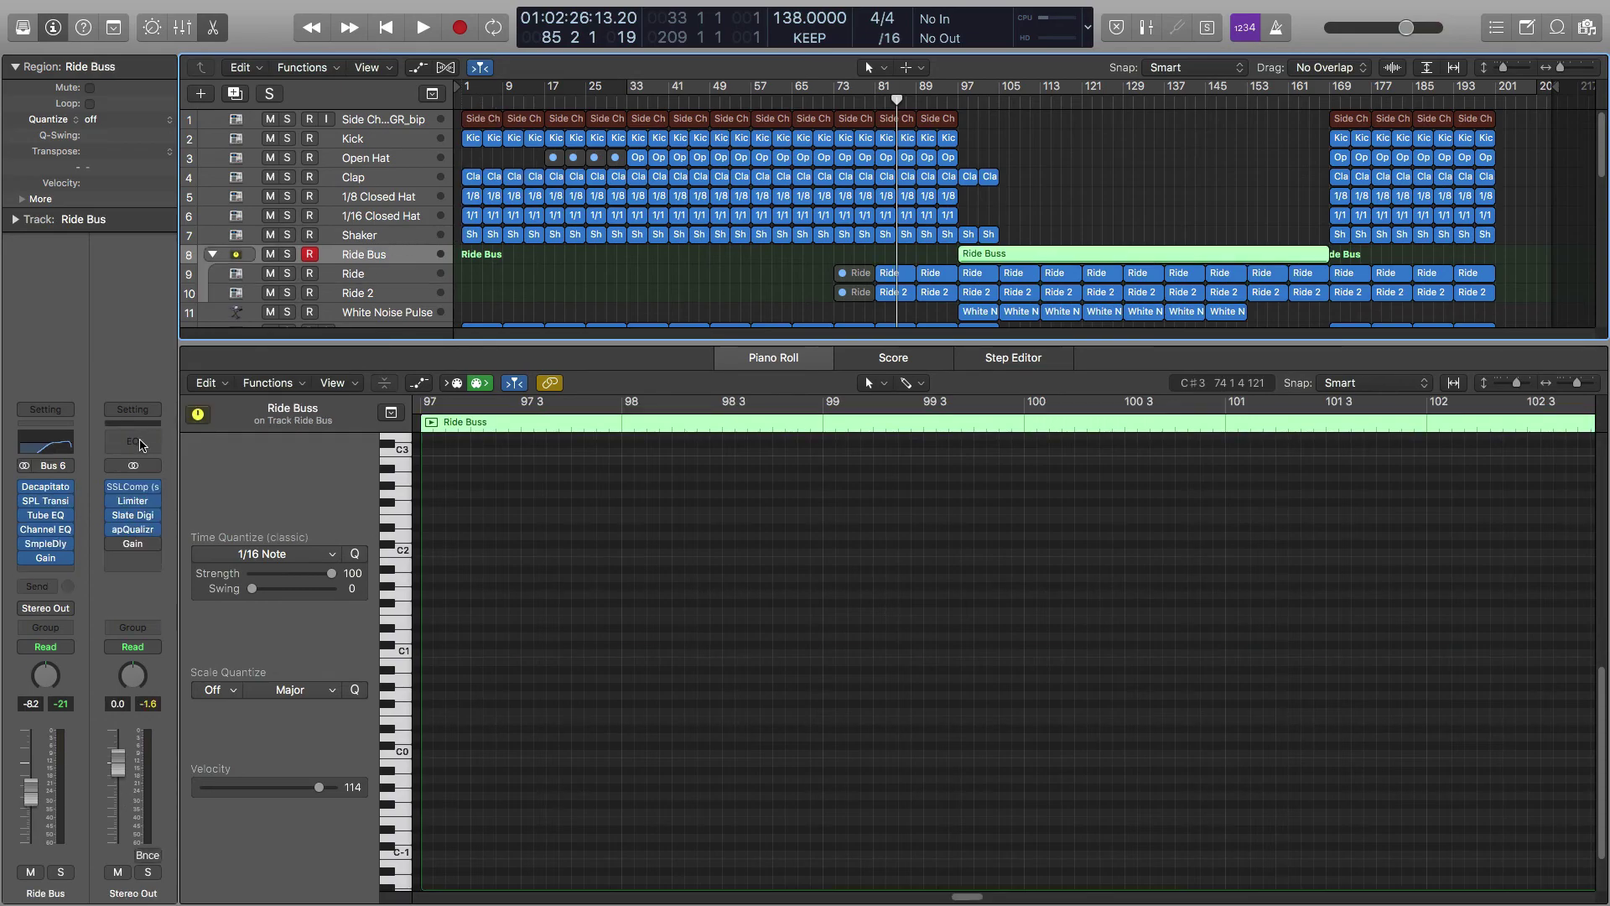
mouse_move(46, 491)
left_click(46, 492)
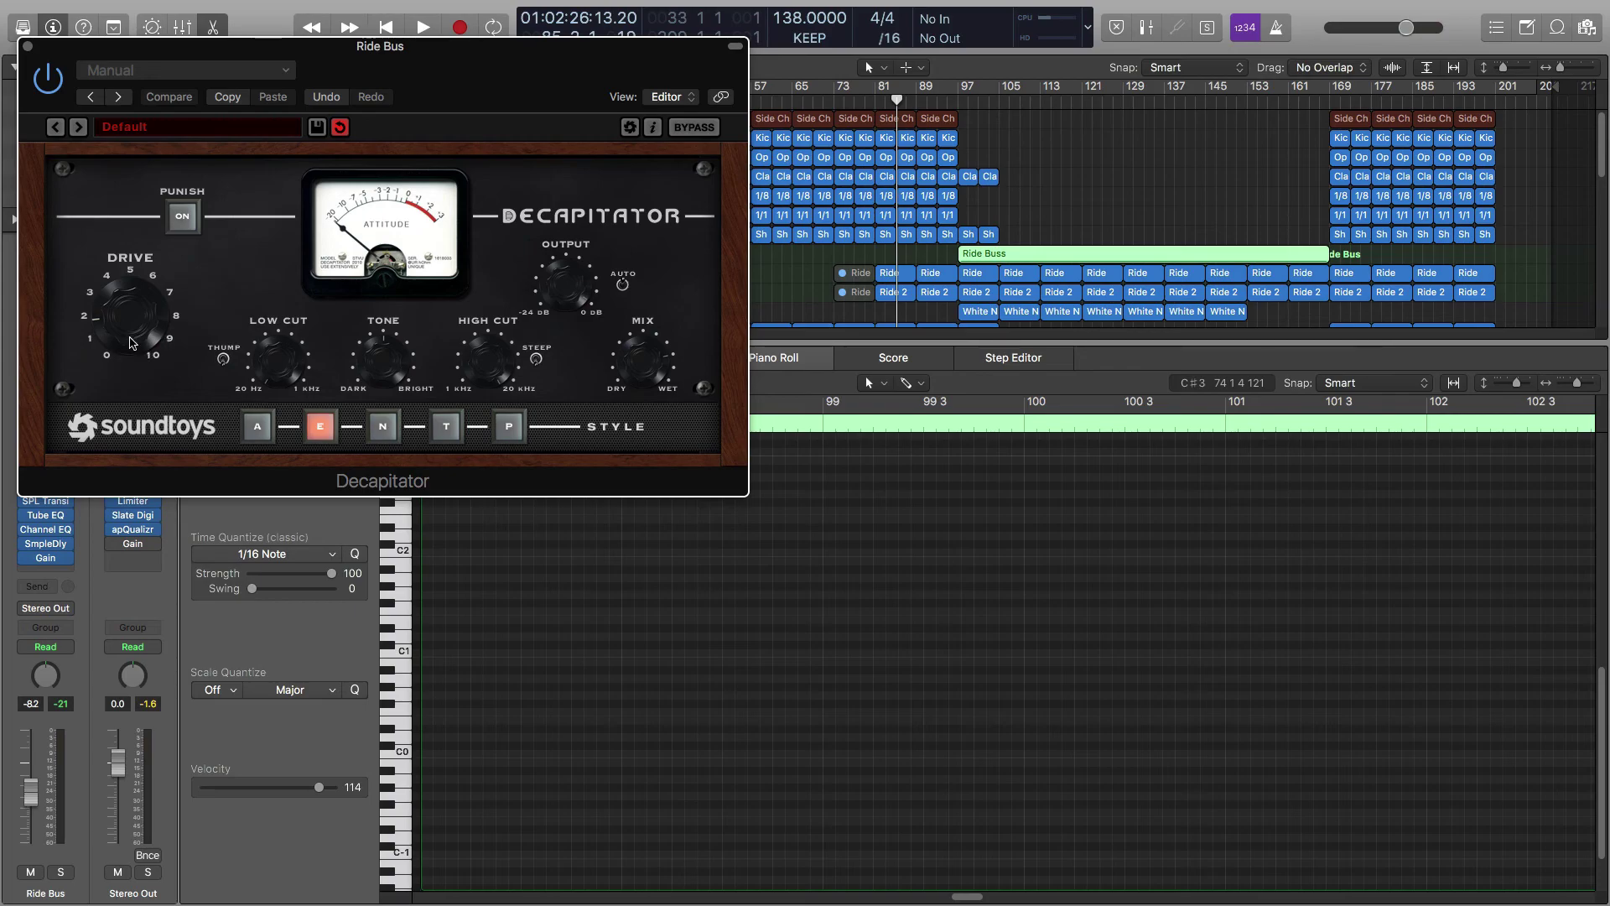
left_click(28, 46)
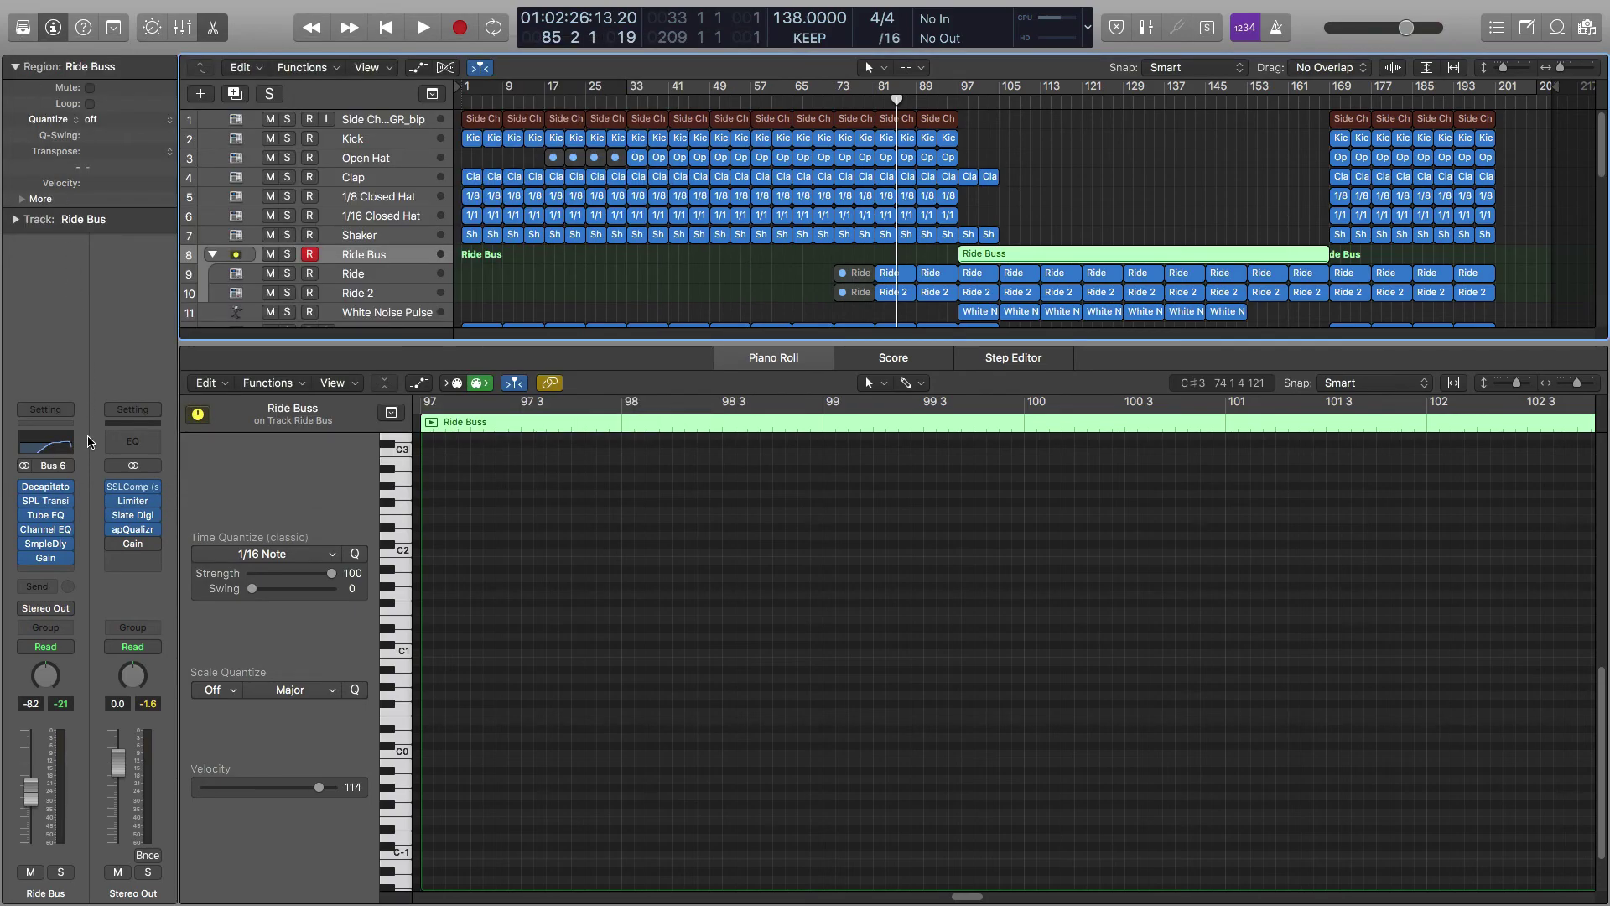
left_click(46, 500)
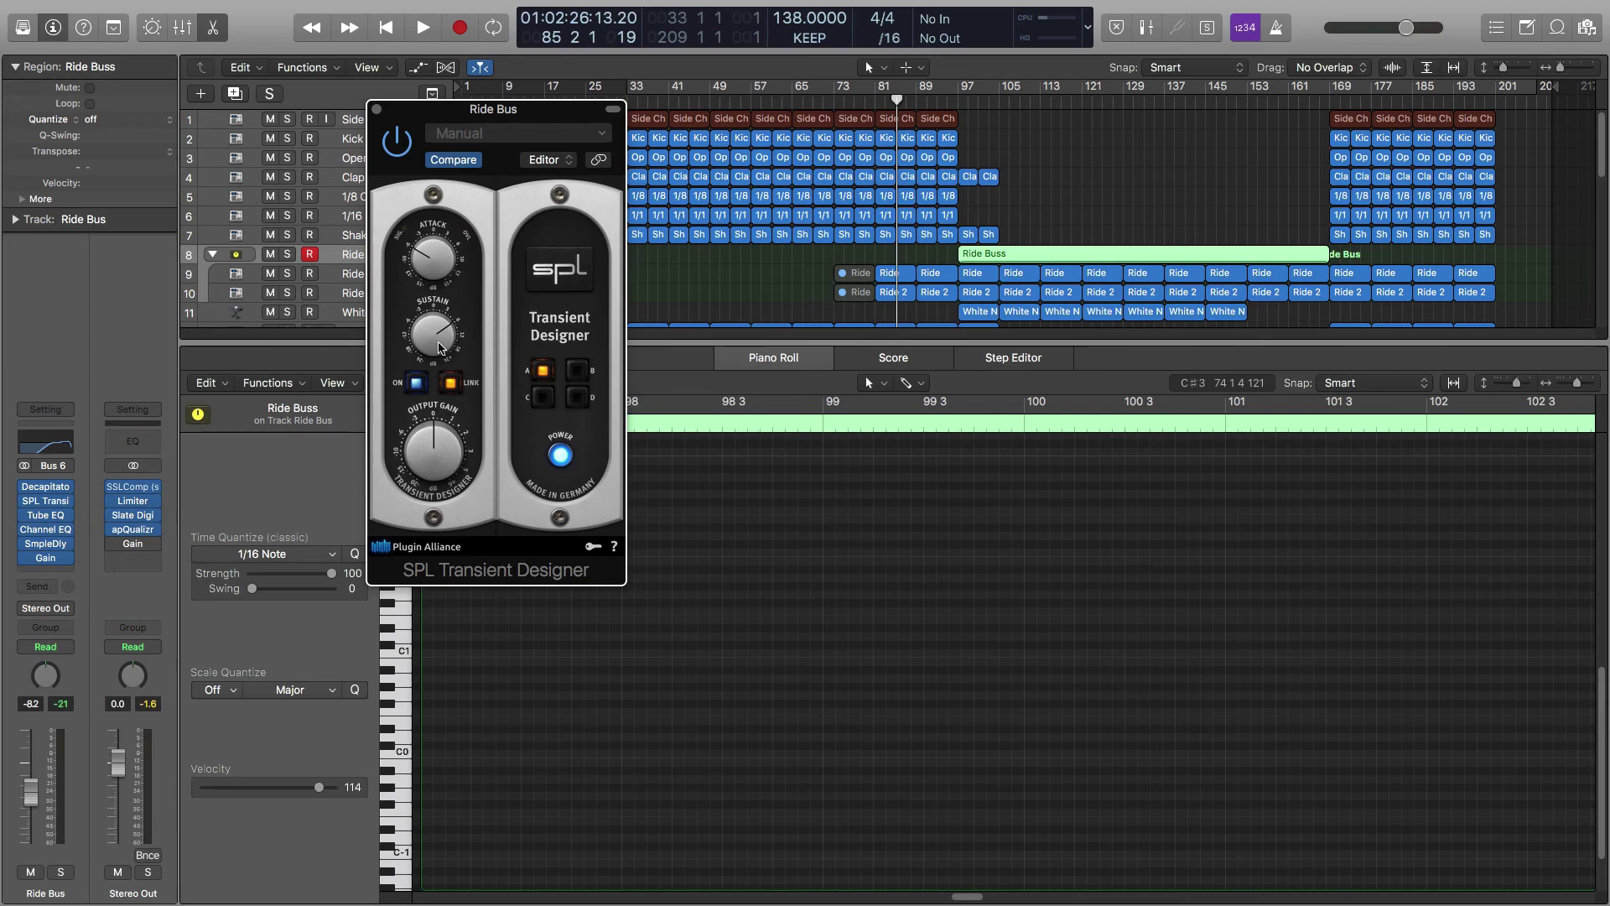
left_click(377, 112)
Review the Ride Bus's Vintage Tube EQ and Channel EQ settings, leaving both plug-in windows closed
mouse_move(46, 530)
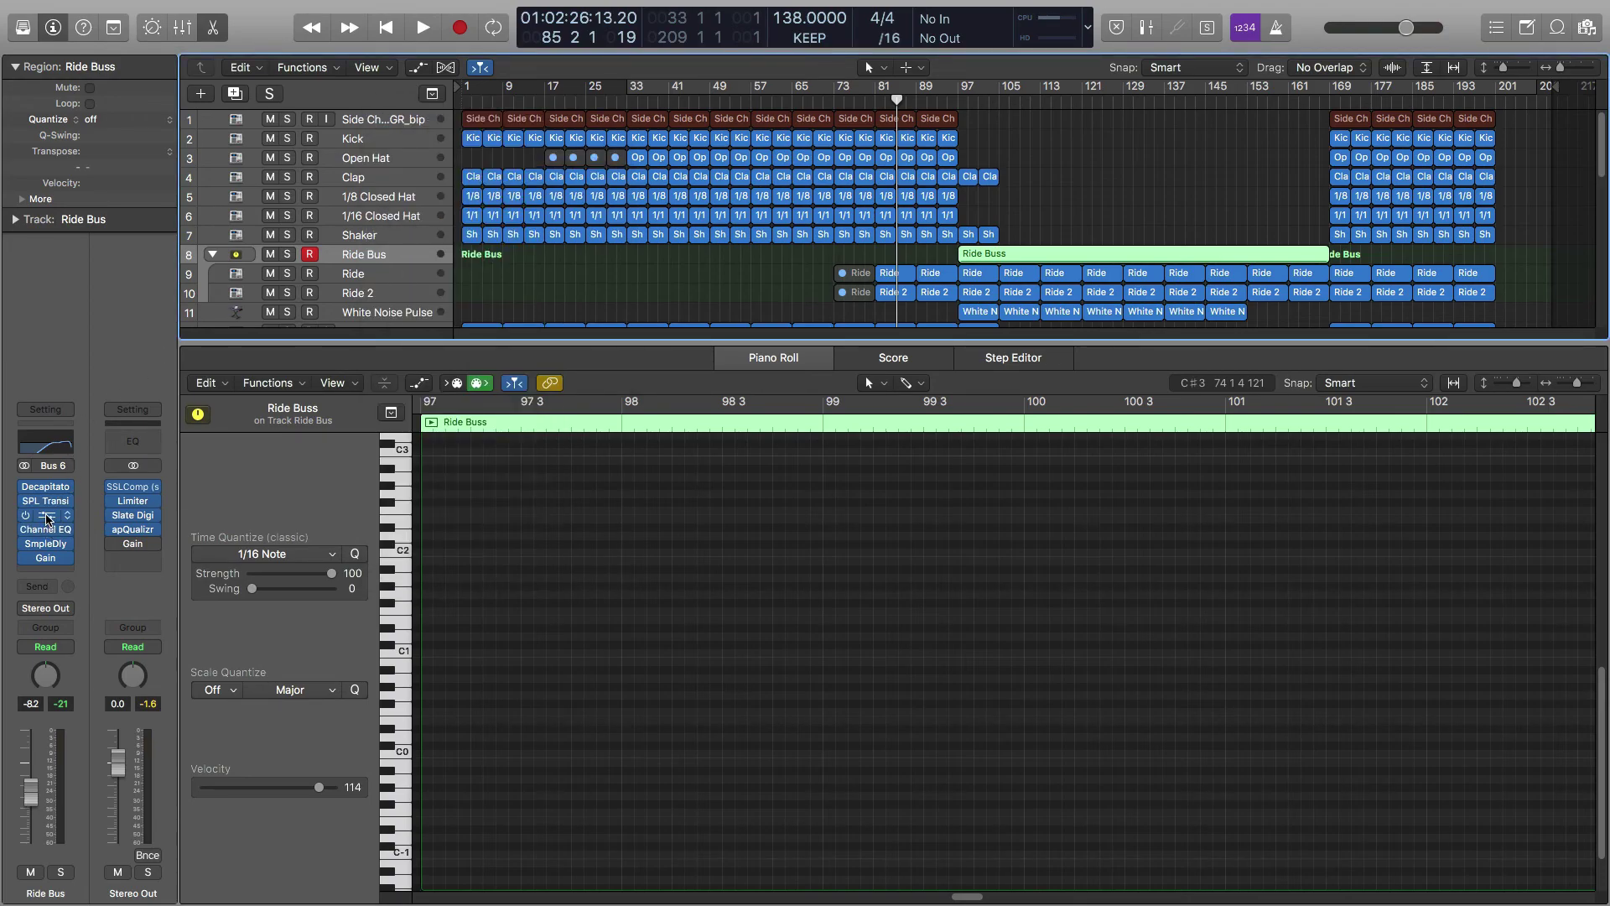
left_click(46, 518)
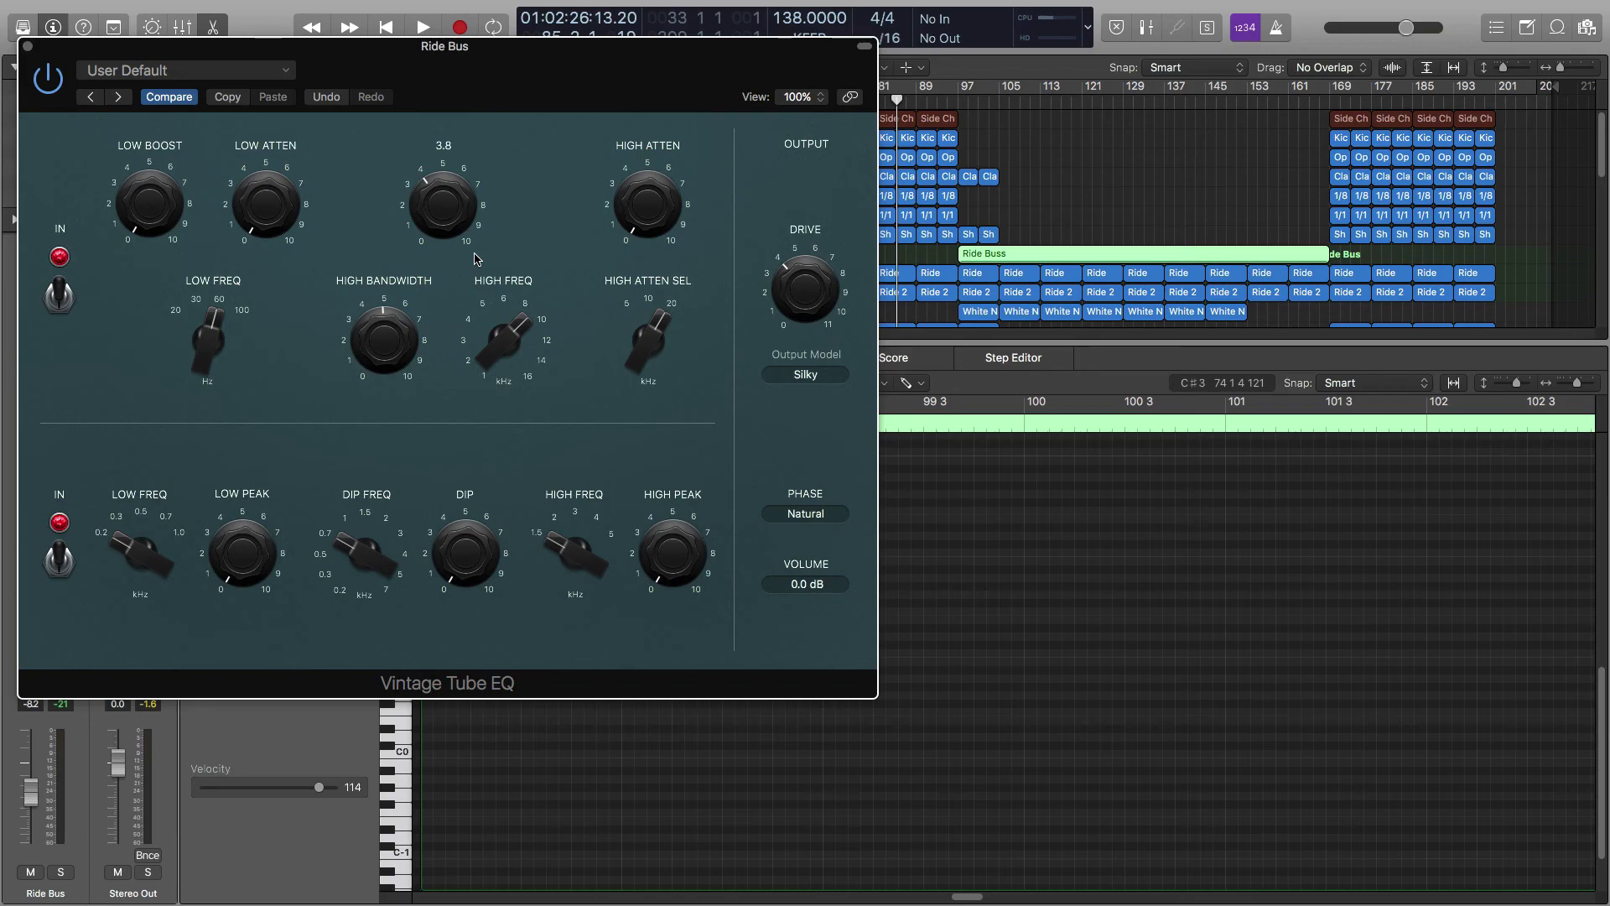
left_click_drag(107, 52, 364, 88)
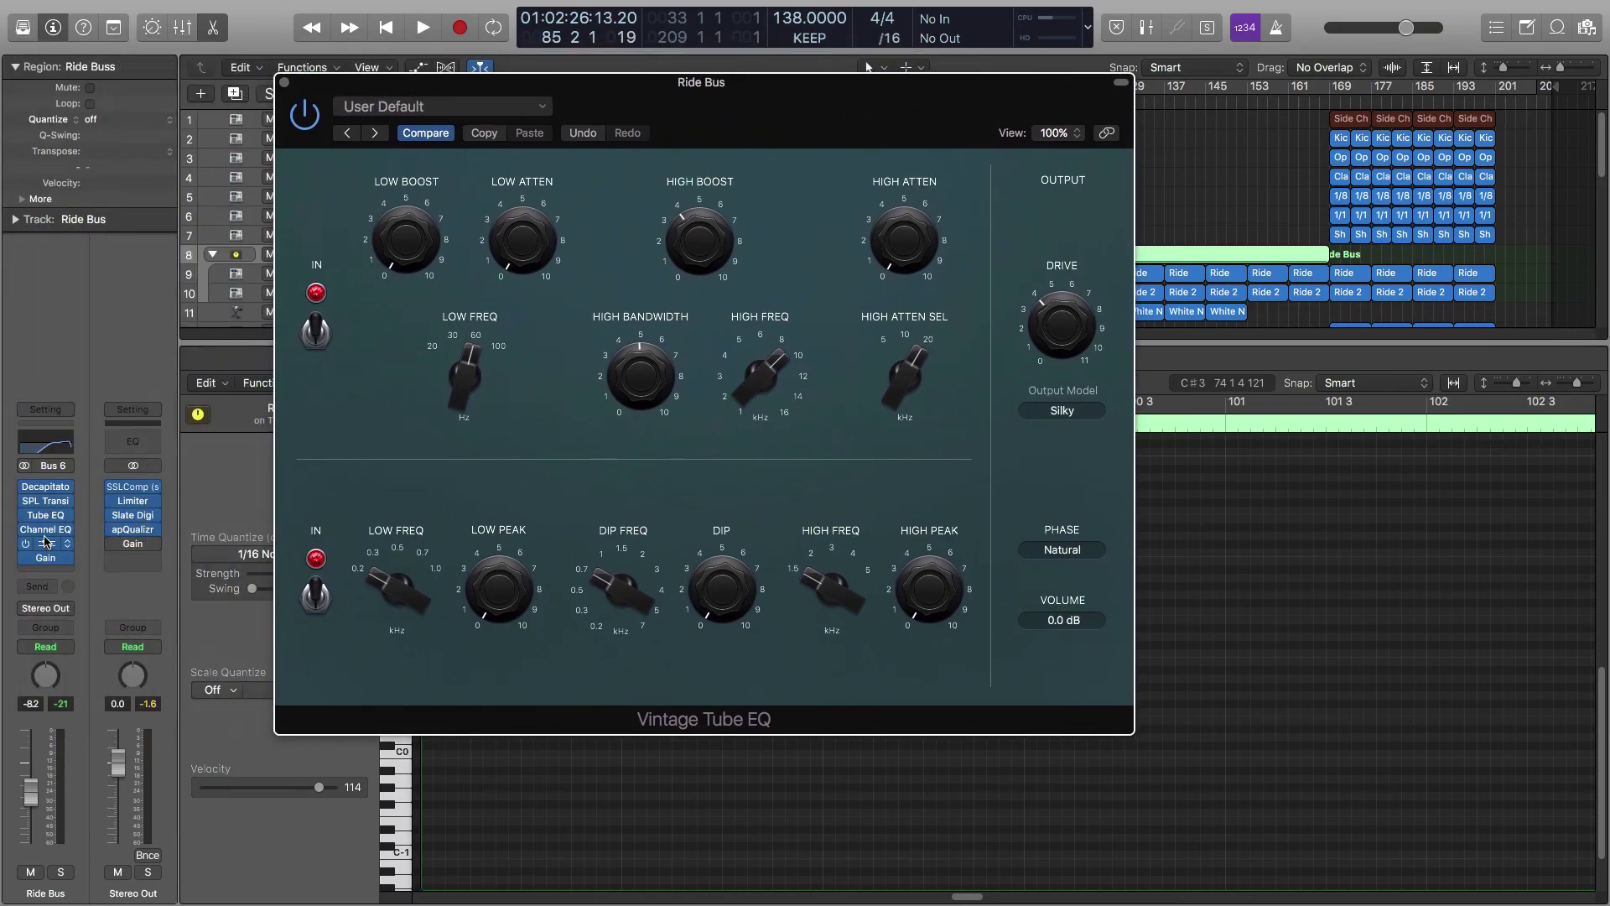
left_click(46, 532)
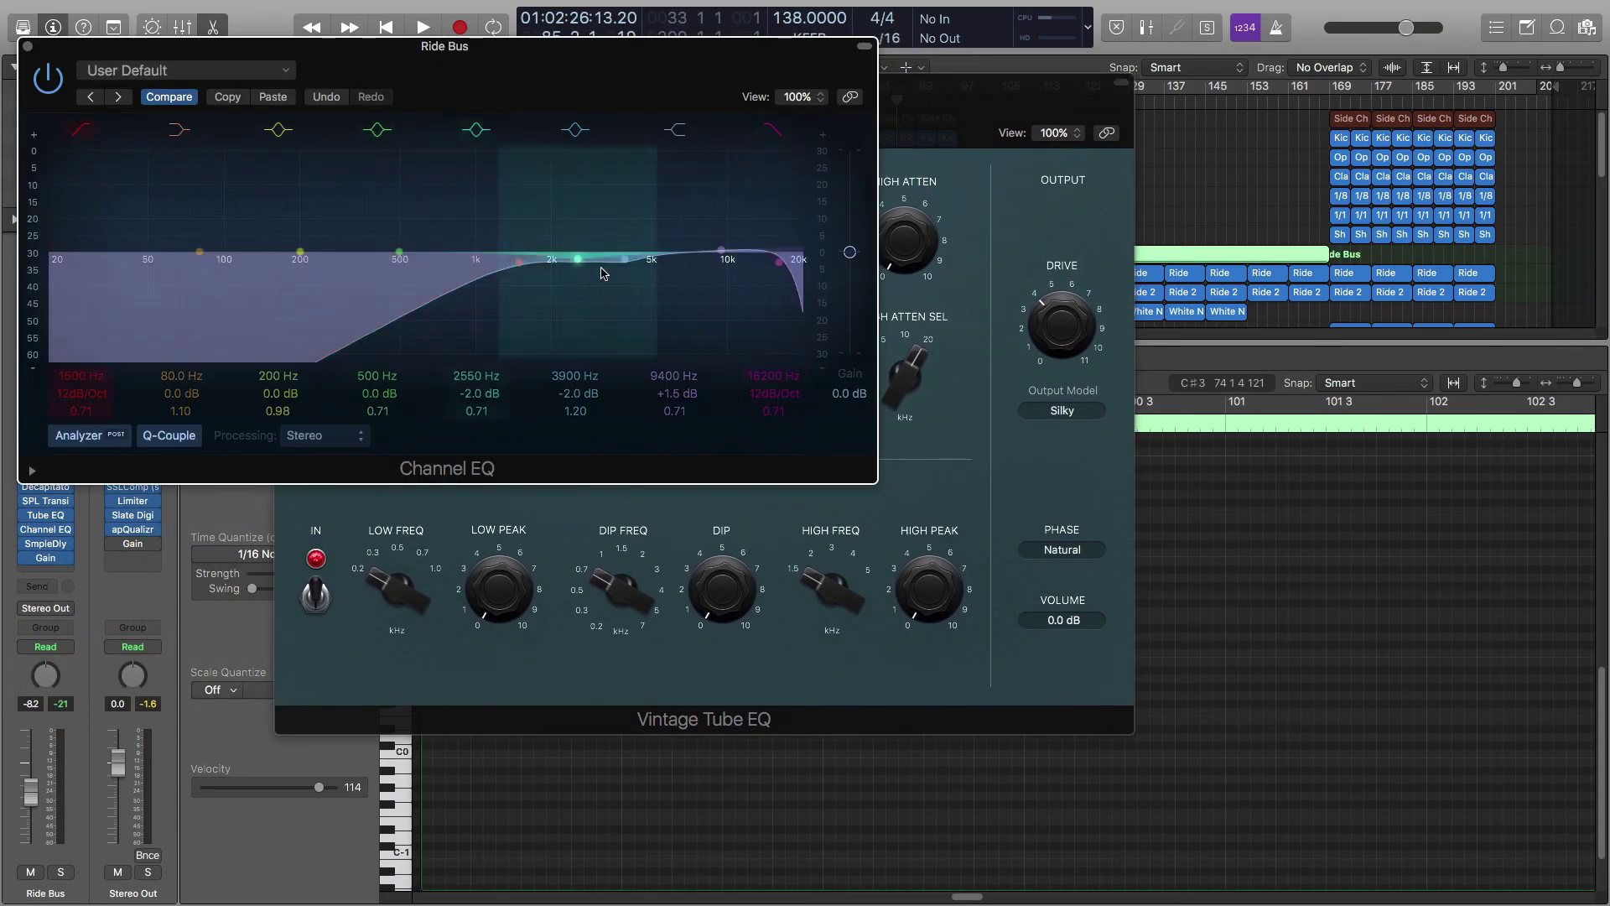
left_click(28, 47)
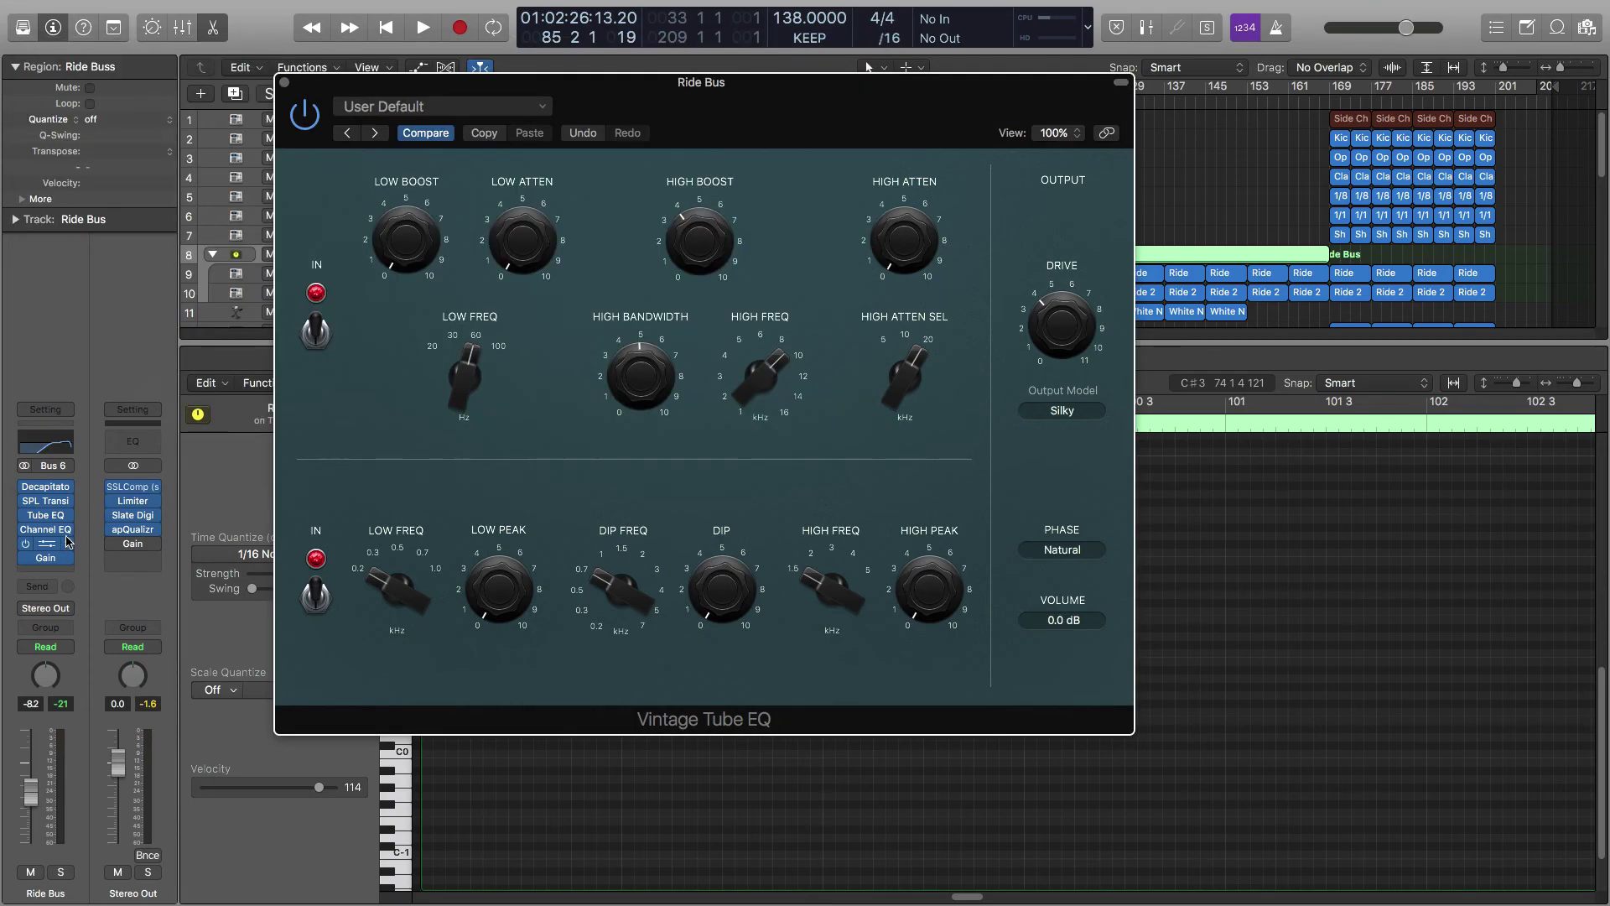
left_click(48, 518)
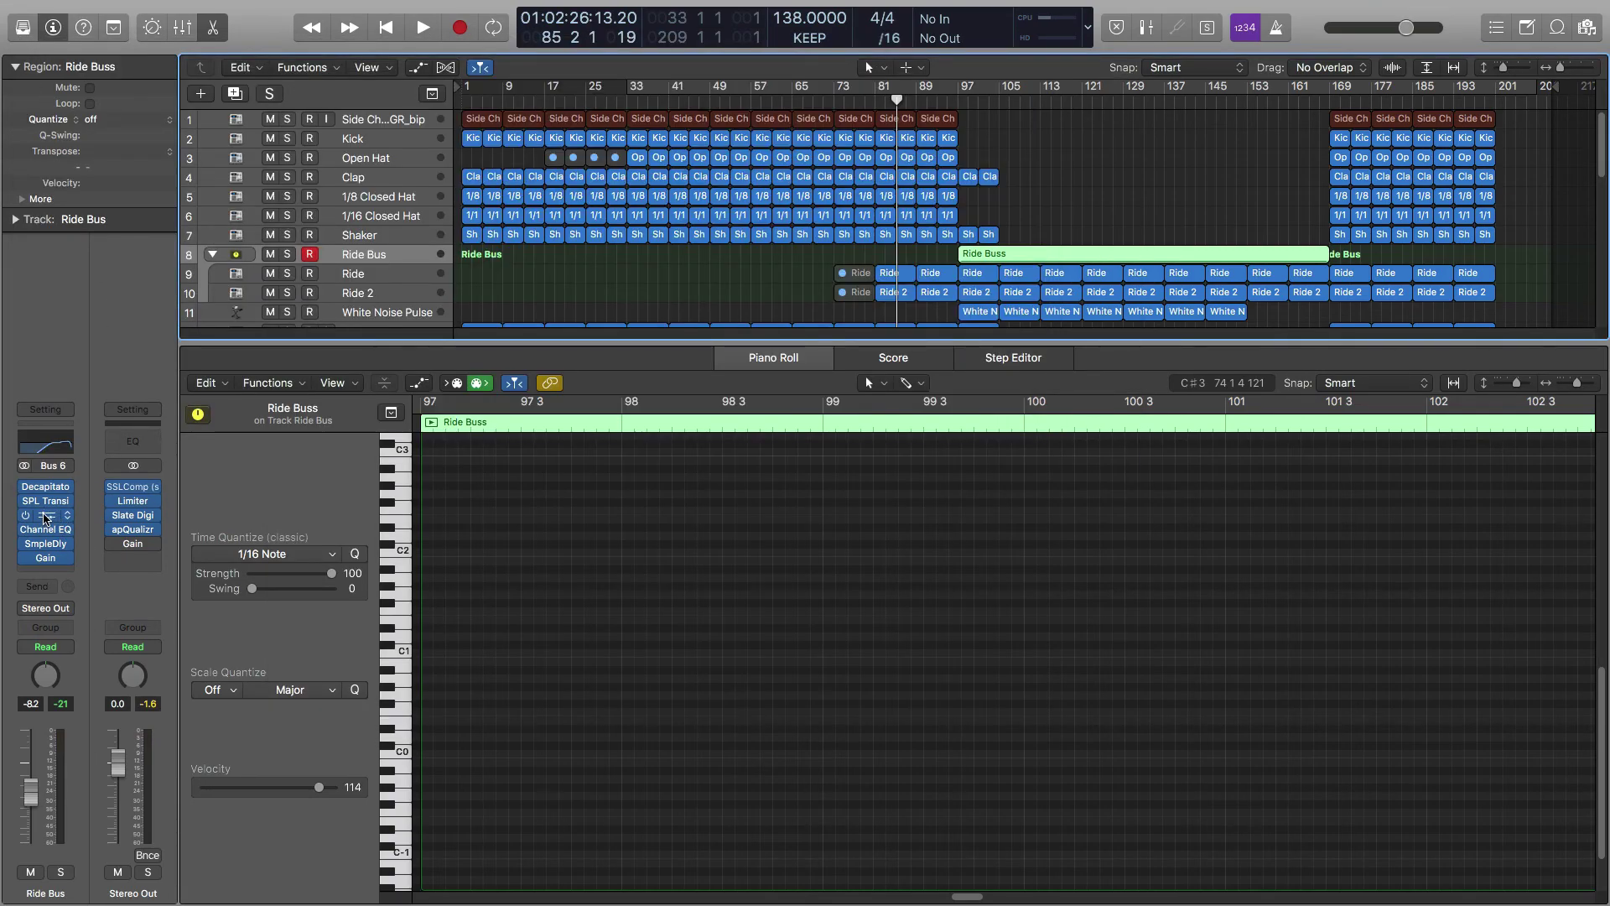
left_click(46, 517)
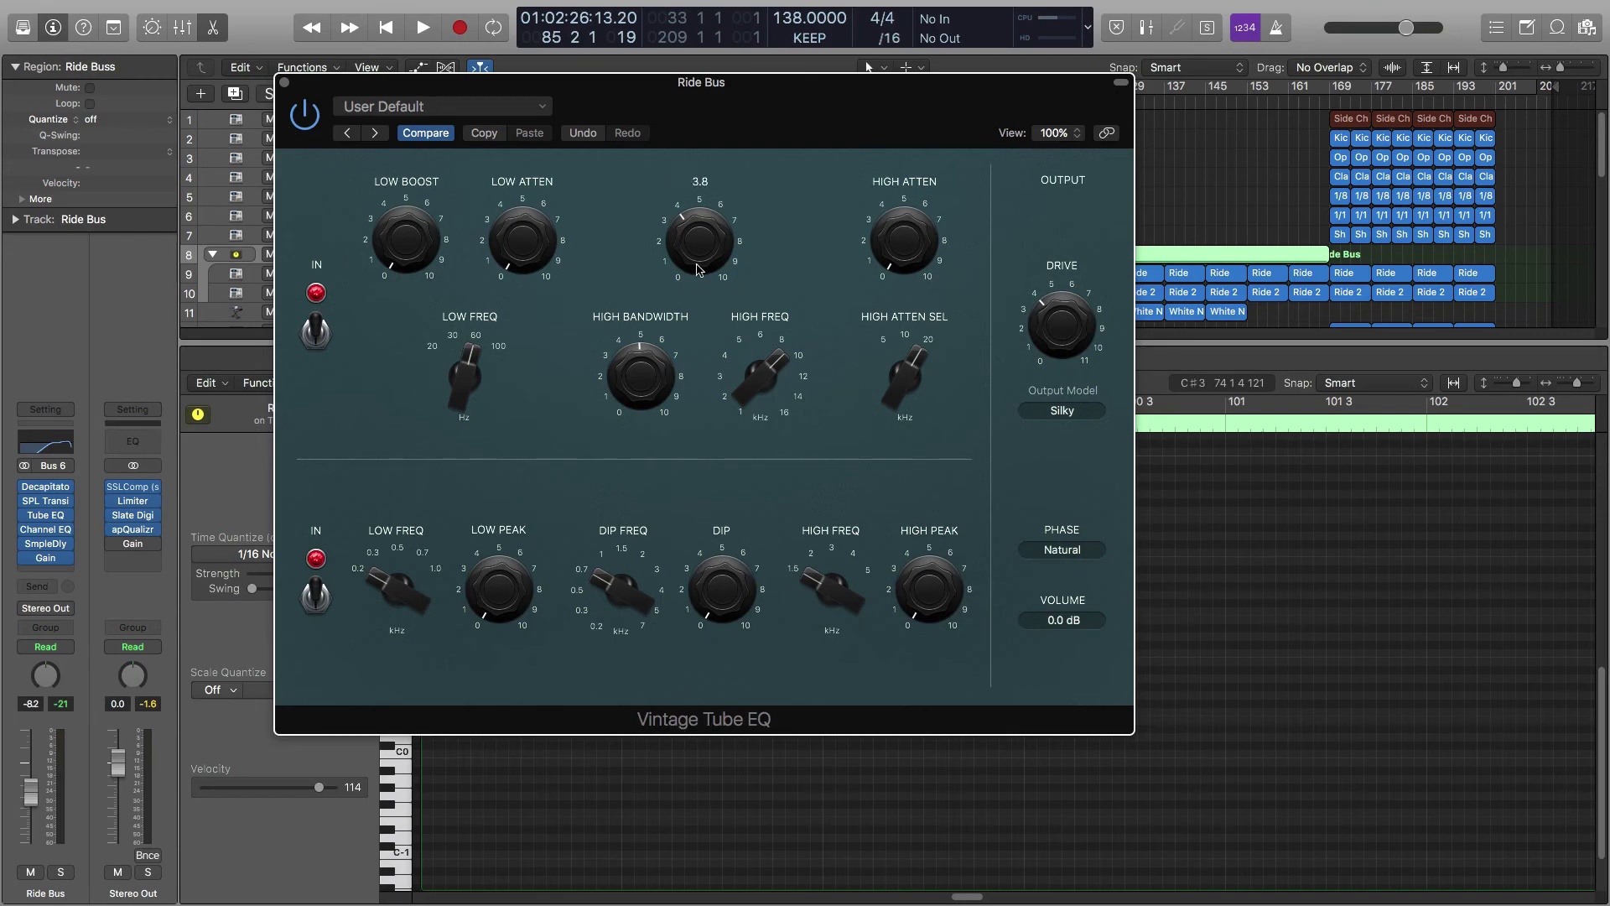
mouse_move(779, 359)
left_click(285, 83)
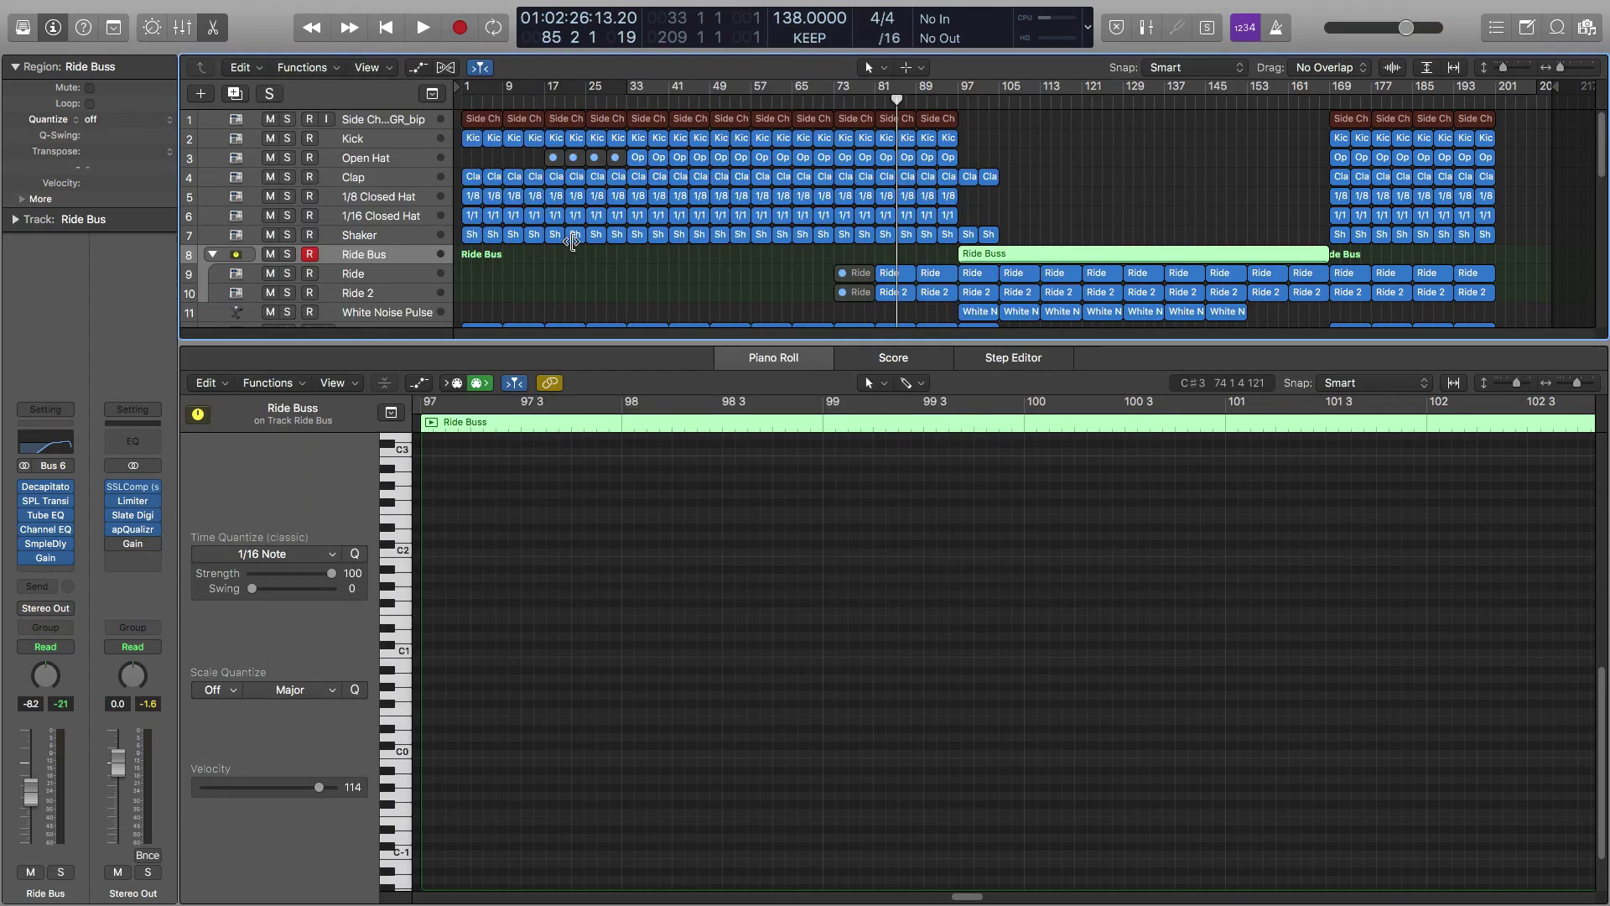
Solo the White Noise Pulse track and play it from bar 97
scroll(660, 280, "down", 1)
scroll(659, 280, "down", 1)
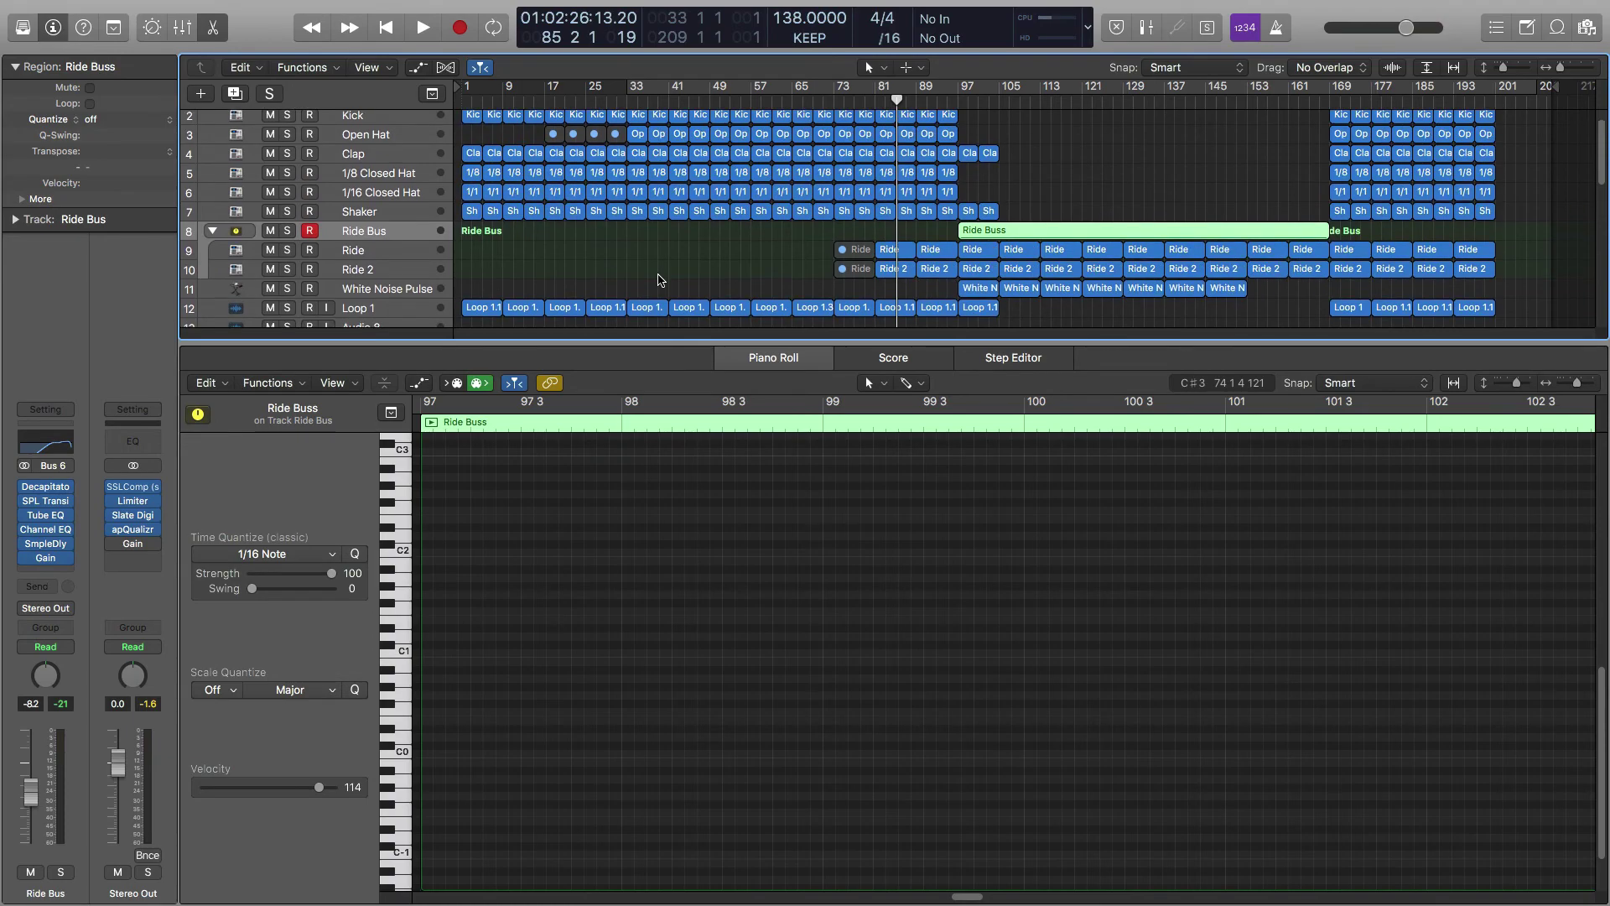
left_click(287, 287)
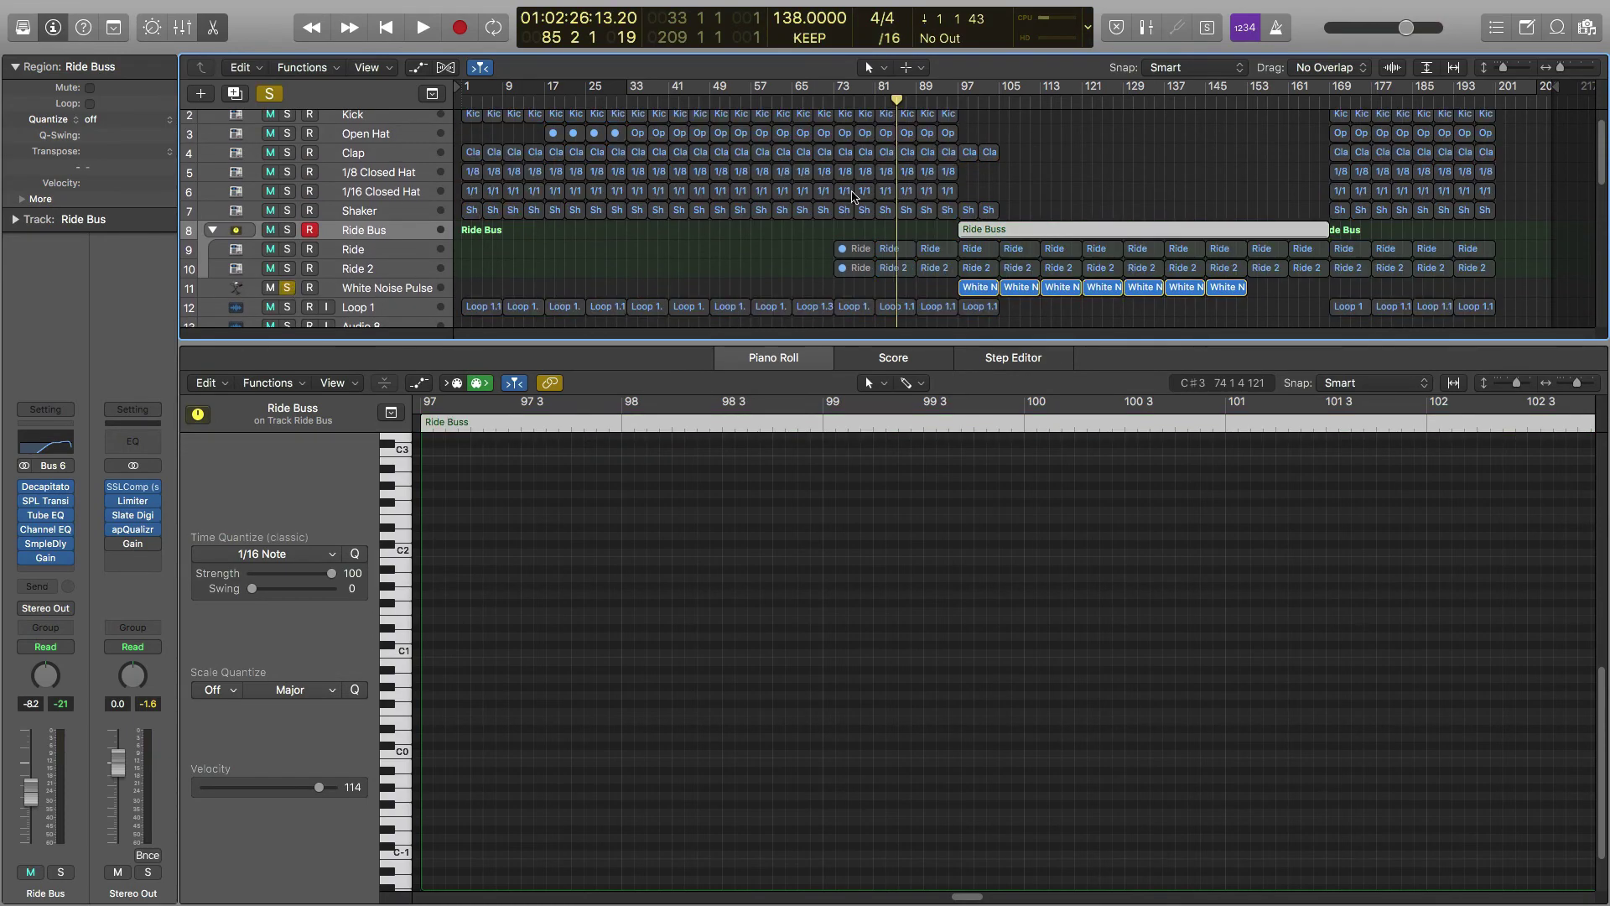
left_click(958, 98)
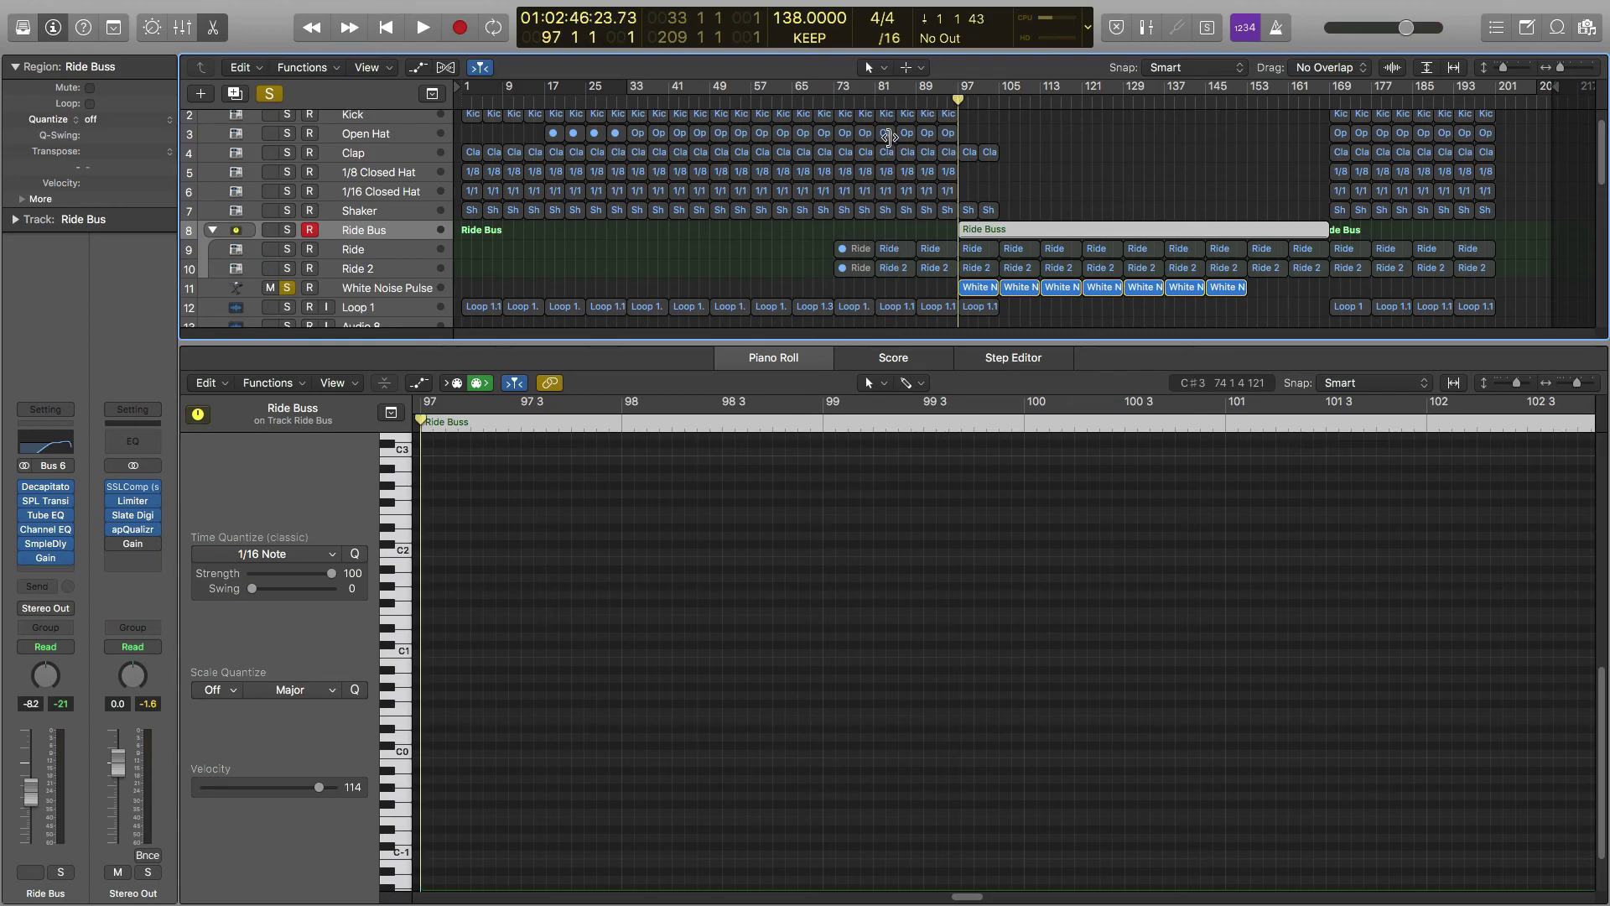
key("space")
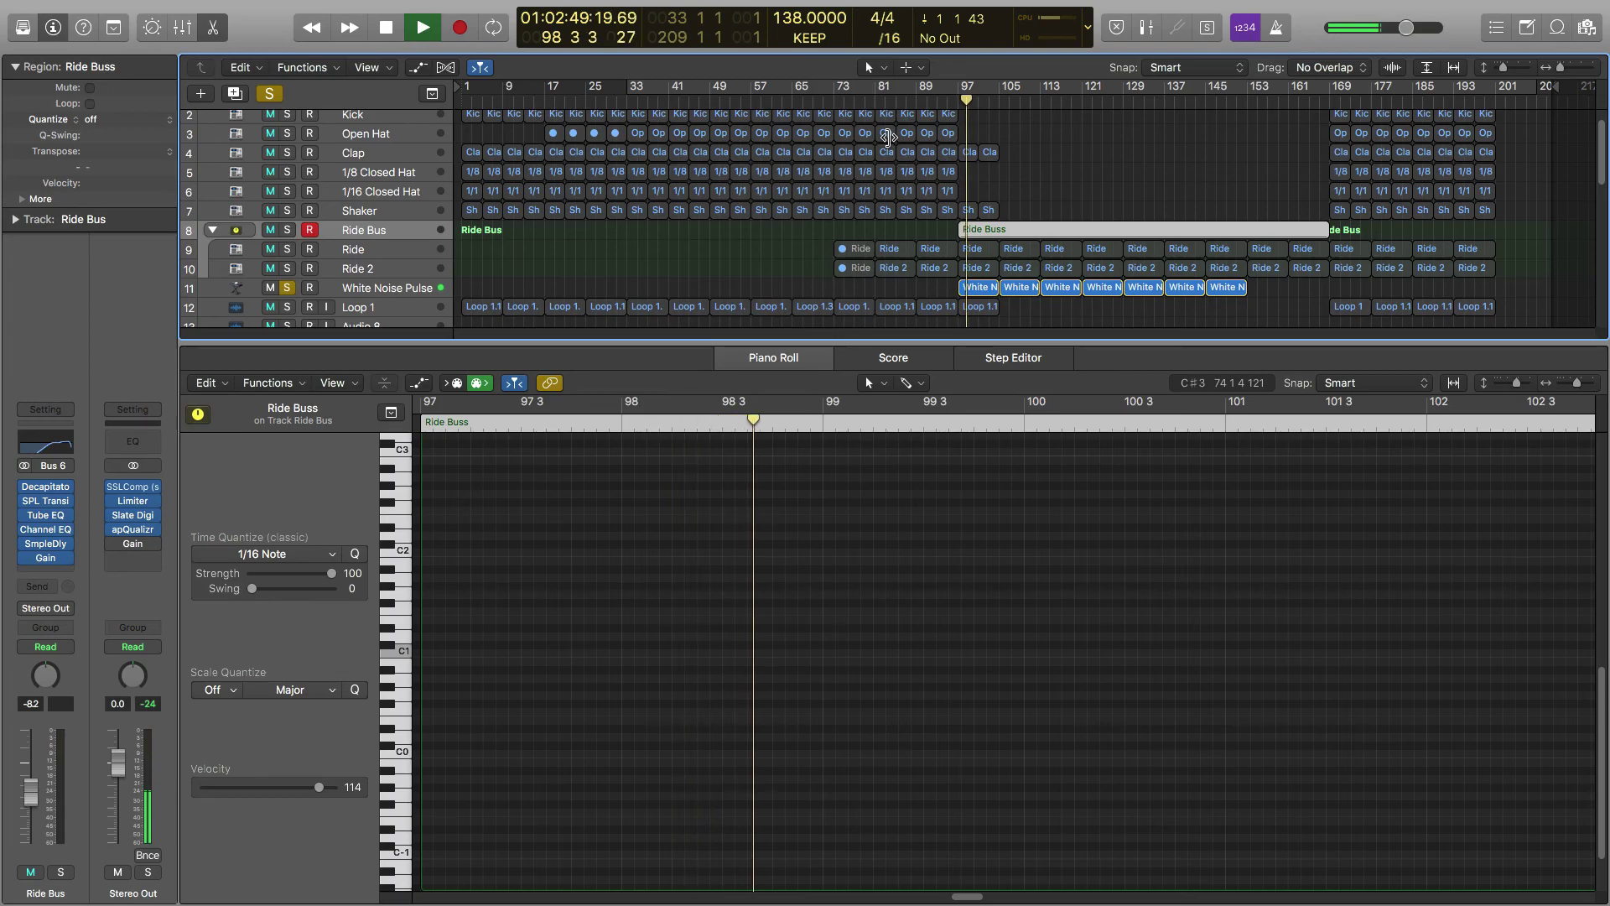
Stop playback and unsolo the White Noise Pulse track
key("space")
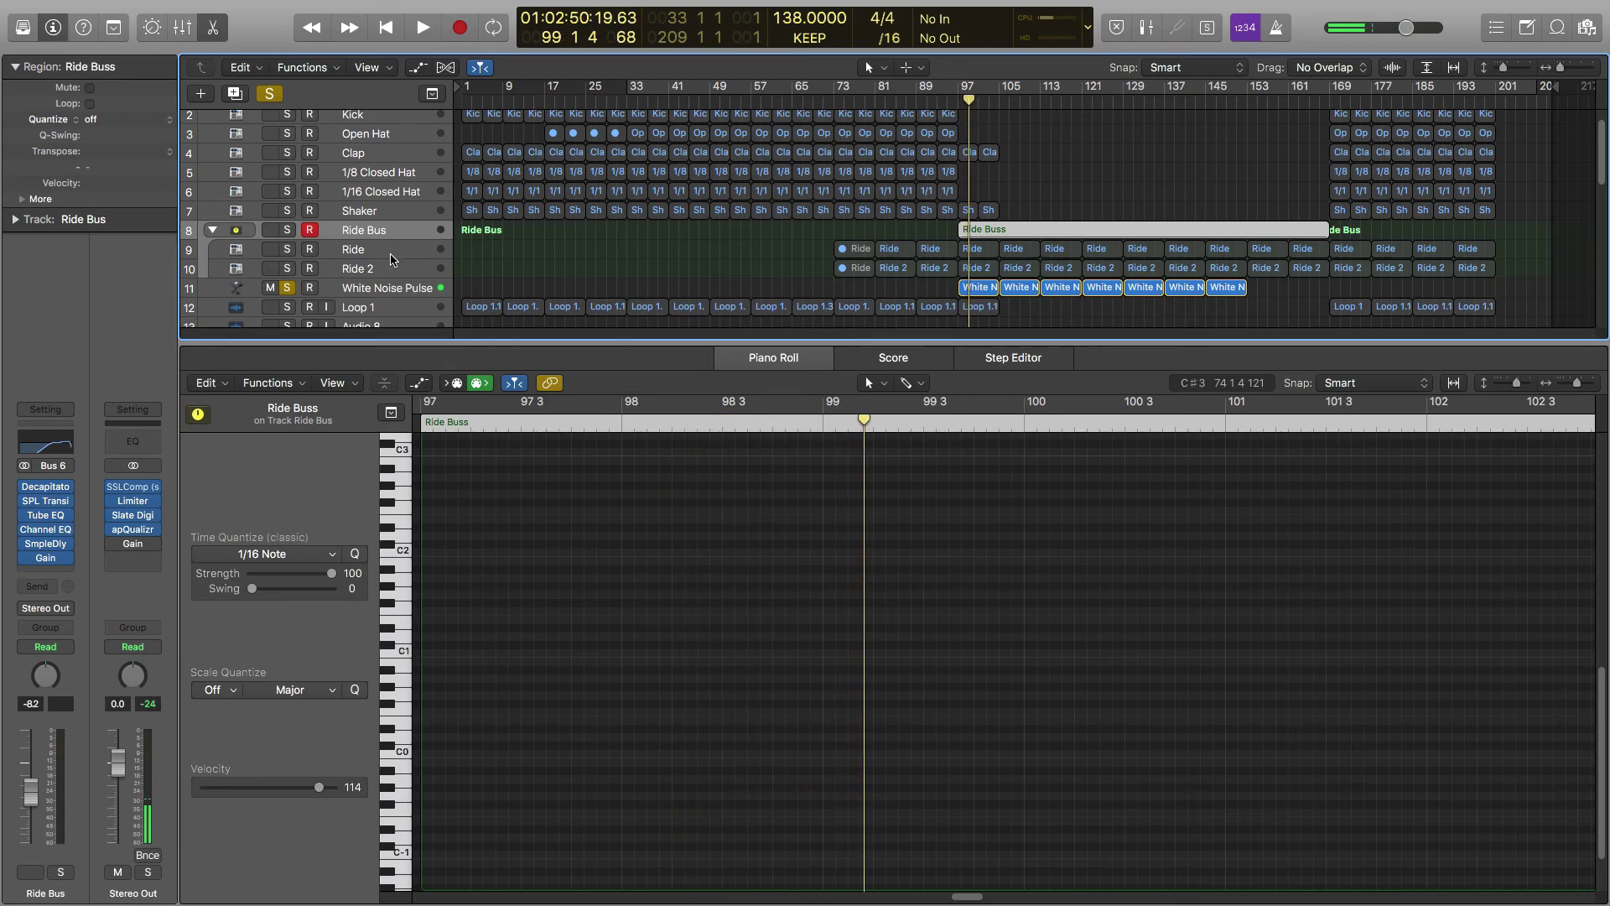
left_click(287, 288)
Solo and select the Big Bass track and play it from bar 97
scroll(891, 179, "down", 6)
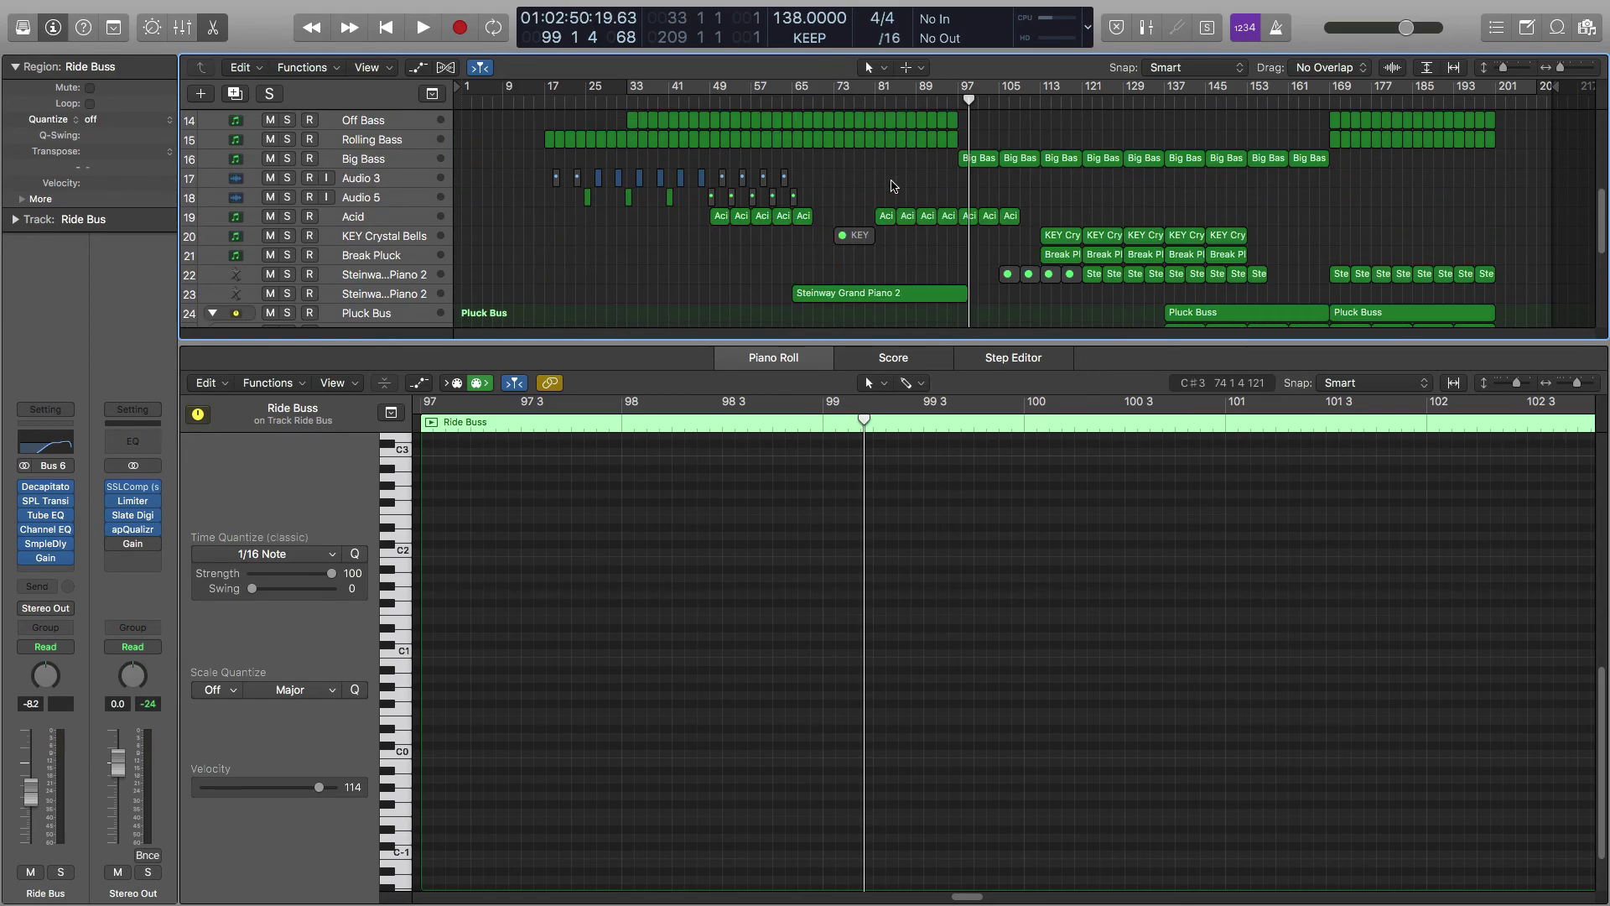
left_click(287, 164)
left_click(373, 164)
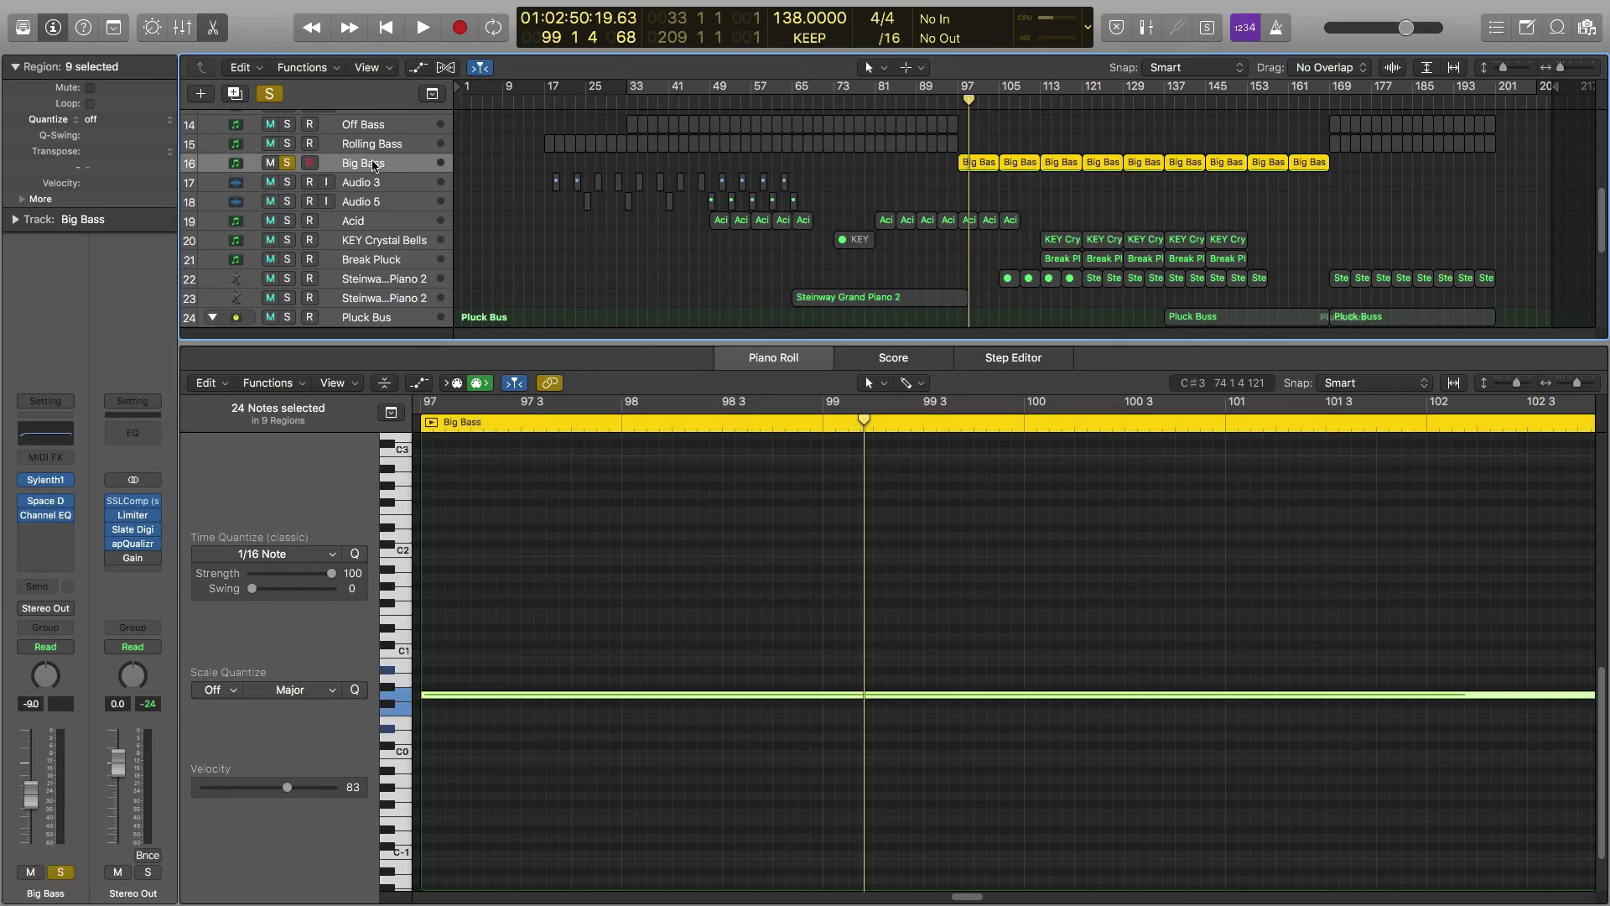
left_click(962, 99)
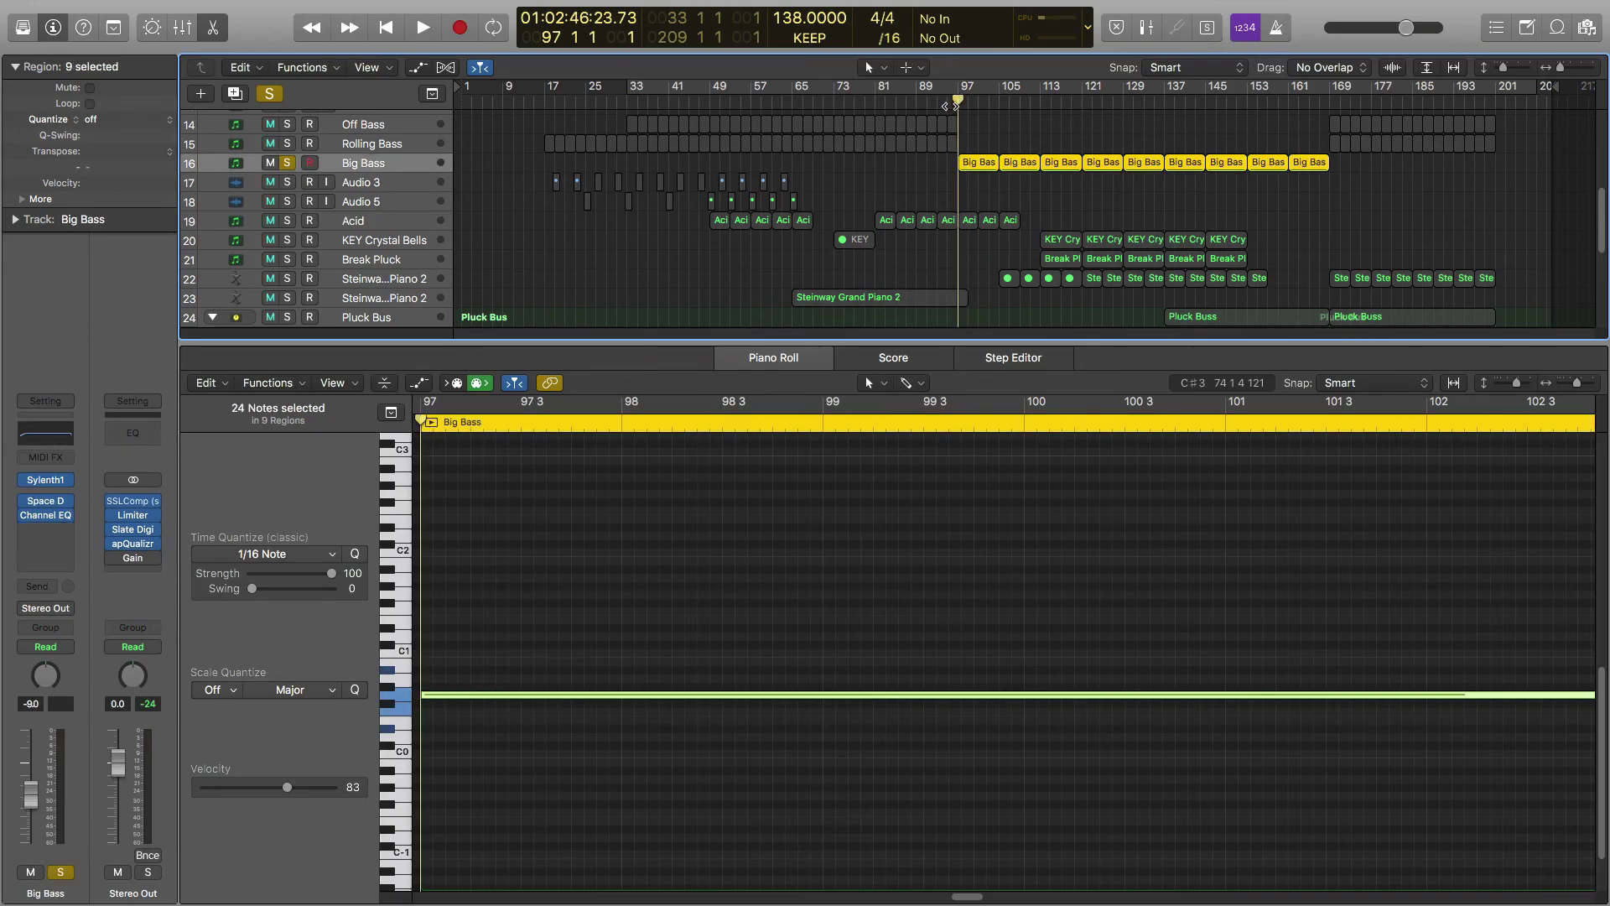
key("space")
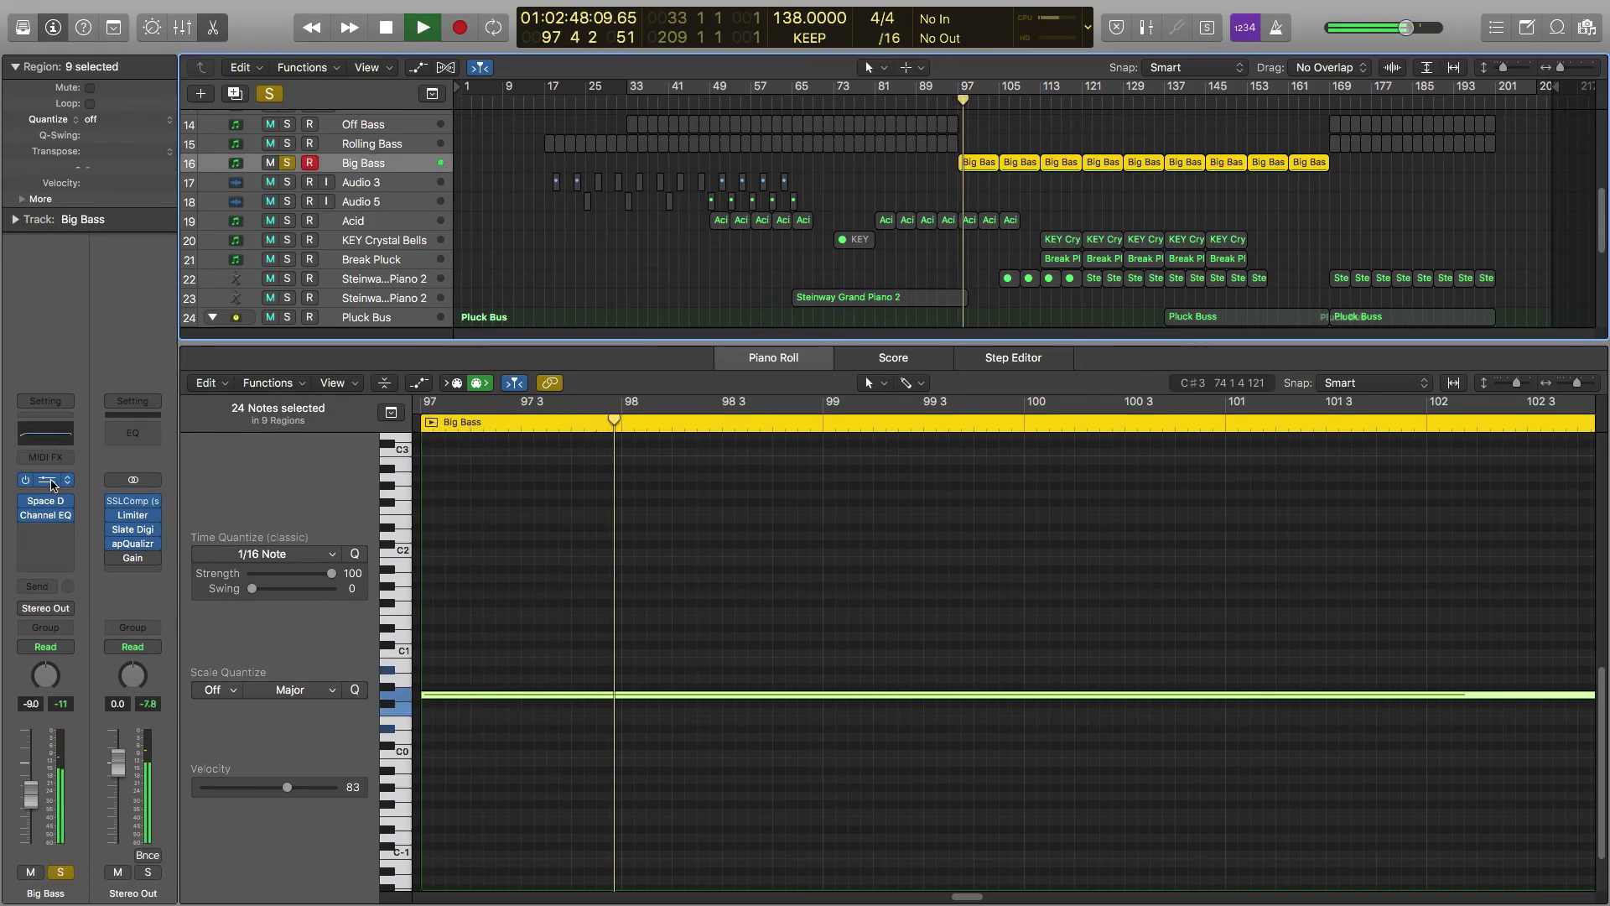
Review the Big Bass's Sylenth1, Space Designer and Channel EQ settings during playback, finishing with playback stopped and the track unsoloed
left_click(47, 480)
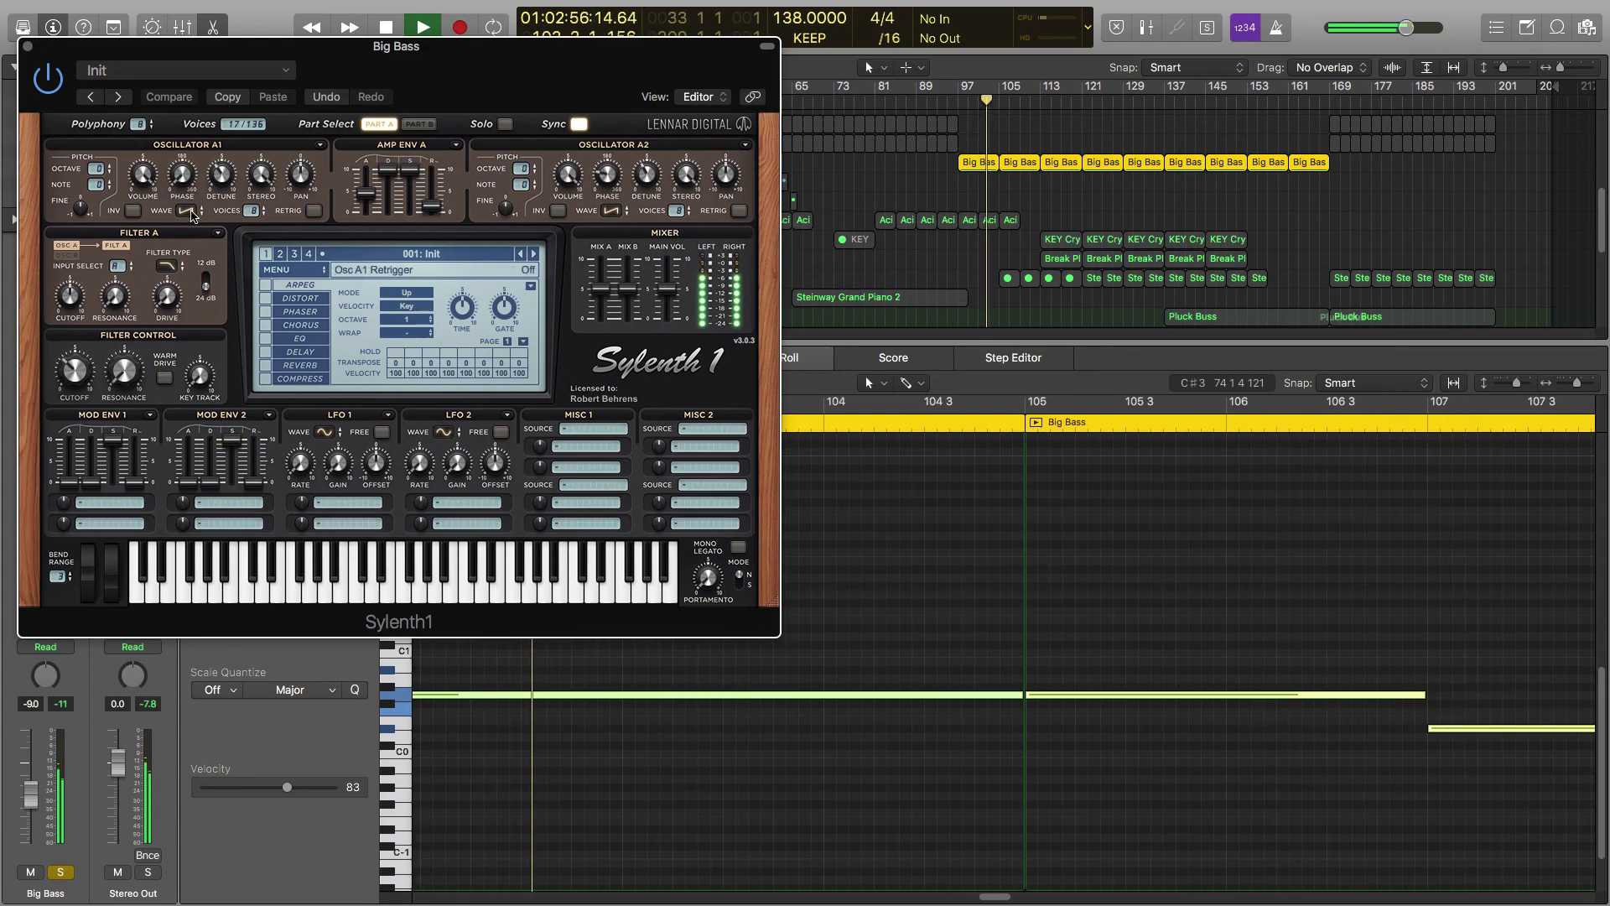
left_click(28, 47)
left_click(48, 504)
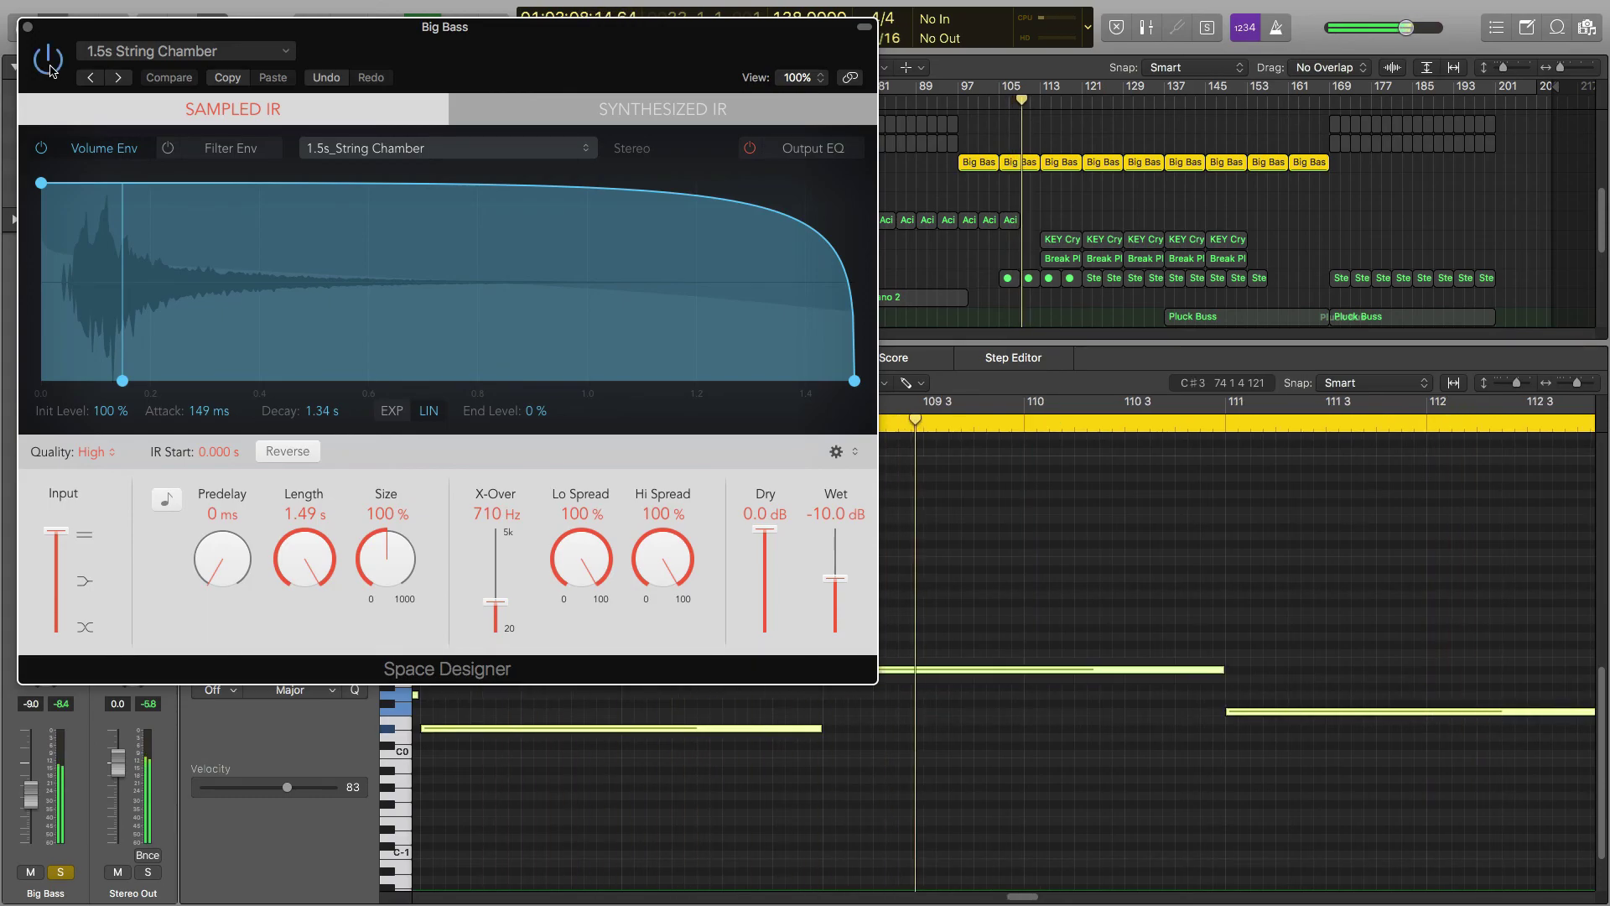
left_click(28, 26)
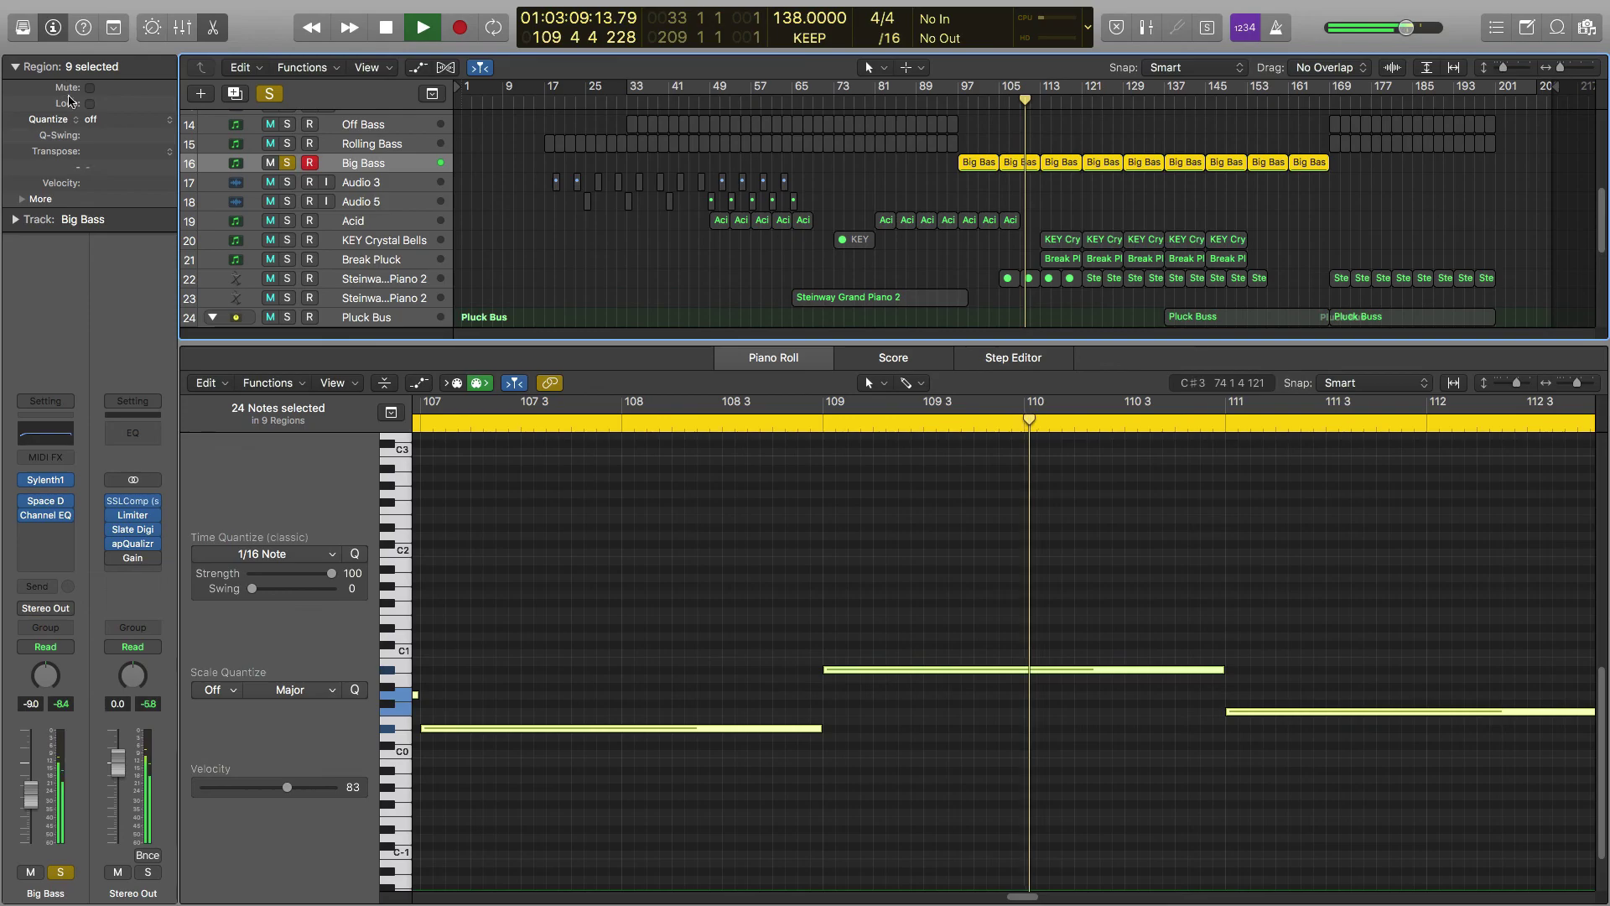
left_click(45, 515)
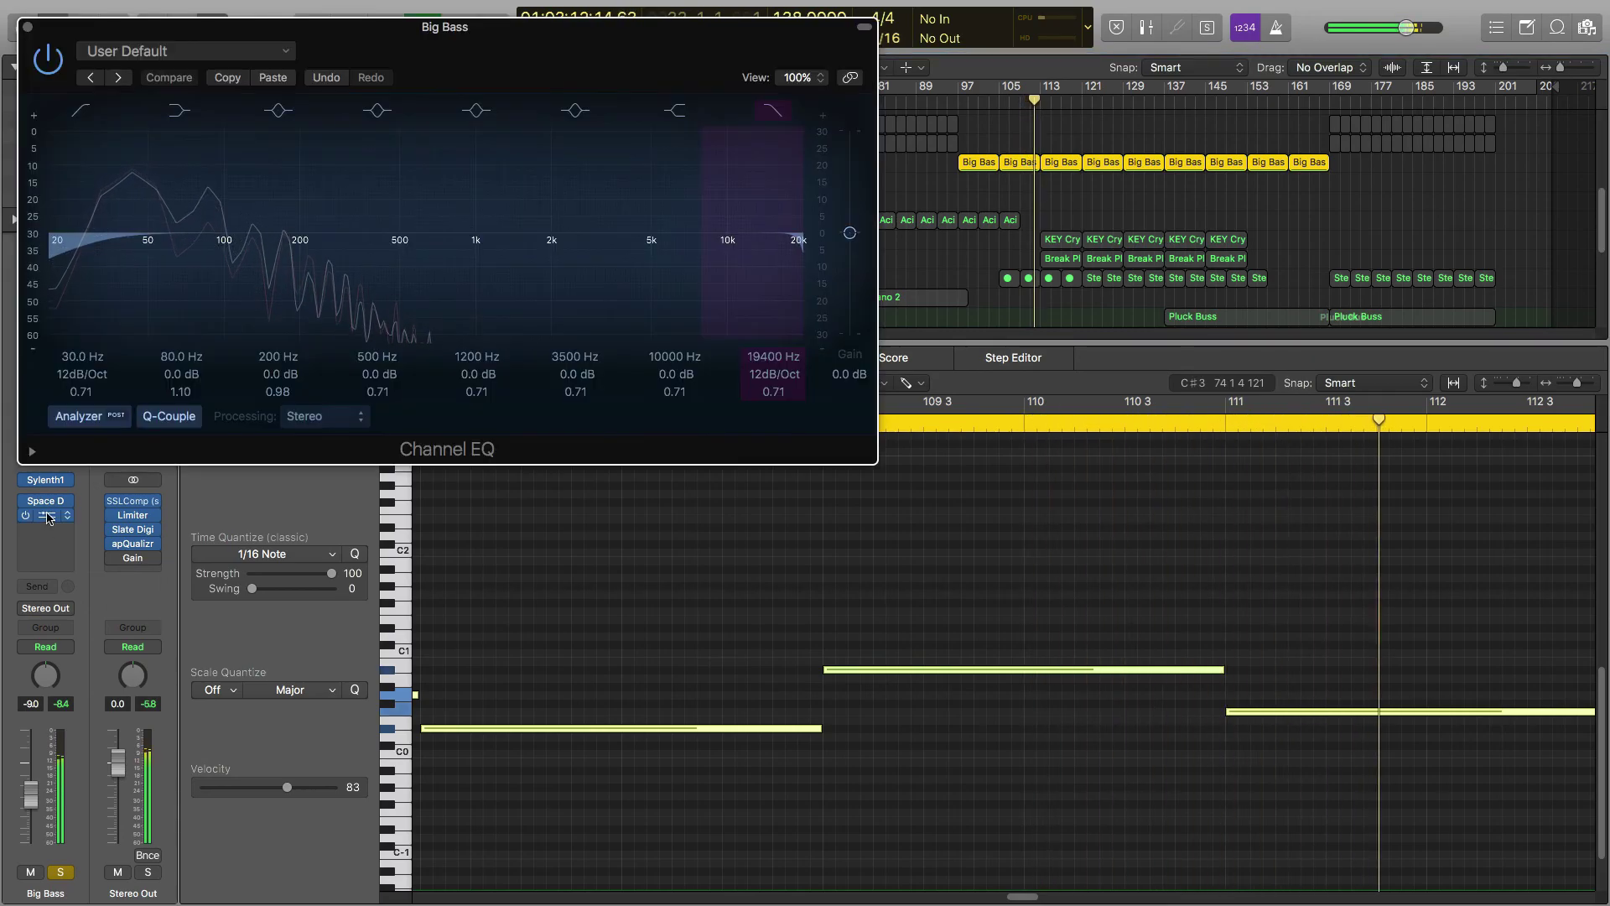
left_click(28, 27)
key("space")
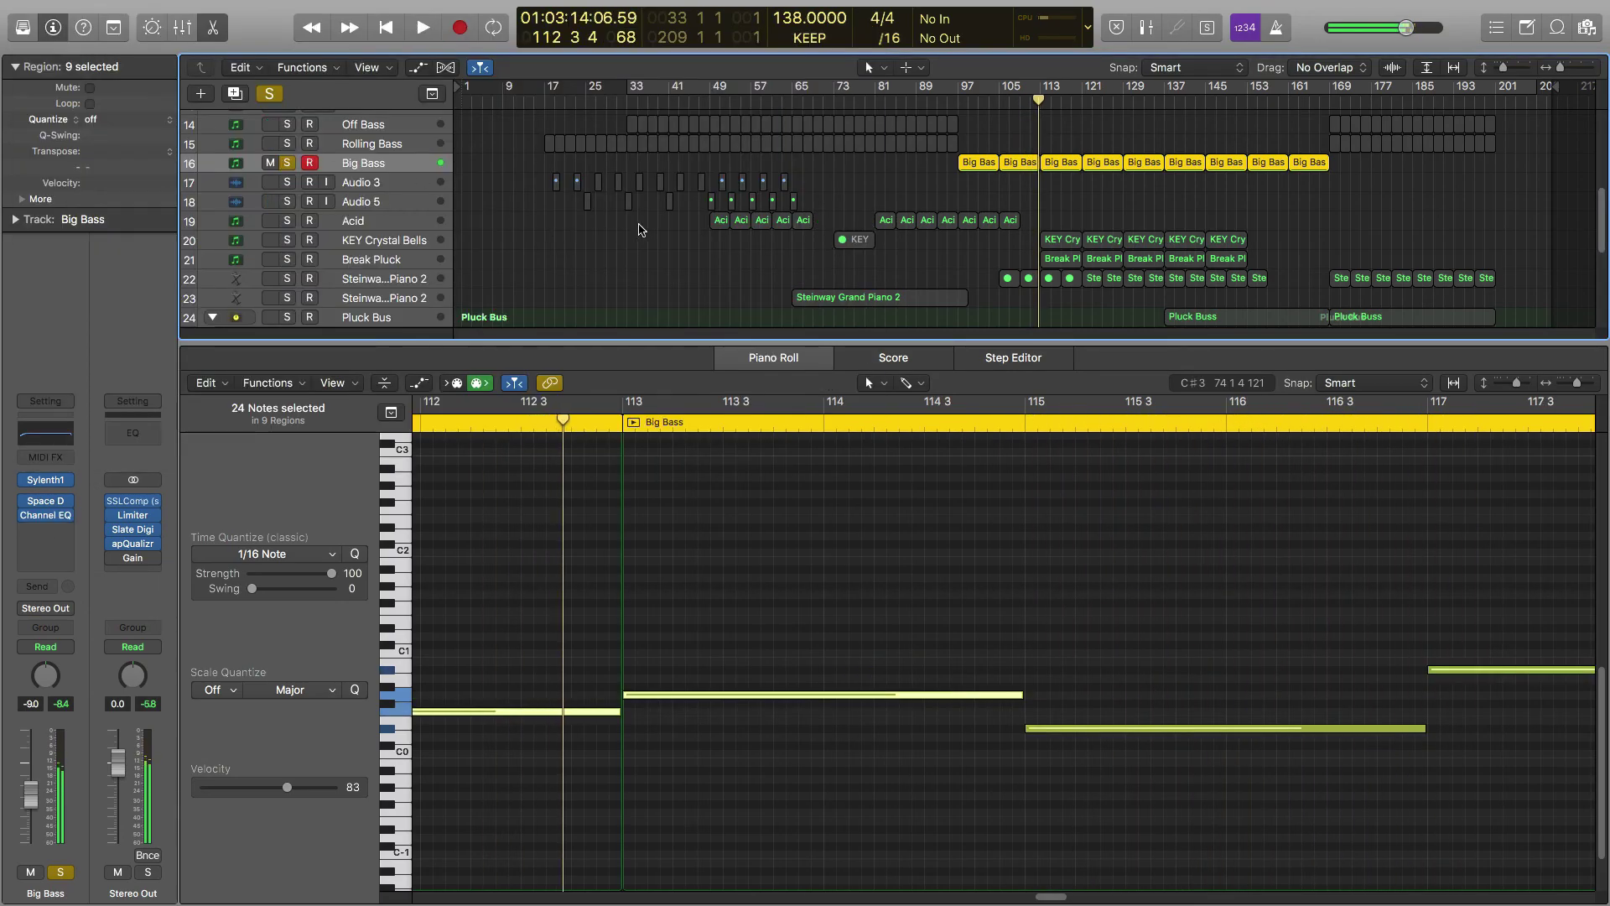
left_click(287, 163)
Display the KEY Crystal Bells notes and play that track soloed together with Break Pluck from just before bar 113
scroll(967, 248, "down", 2)
scroll(964, 250, "down", 3)
scroll(964, 250, "up", 3)
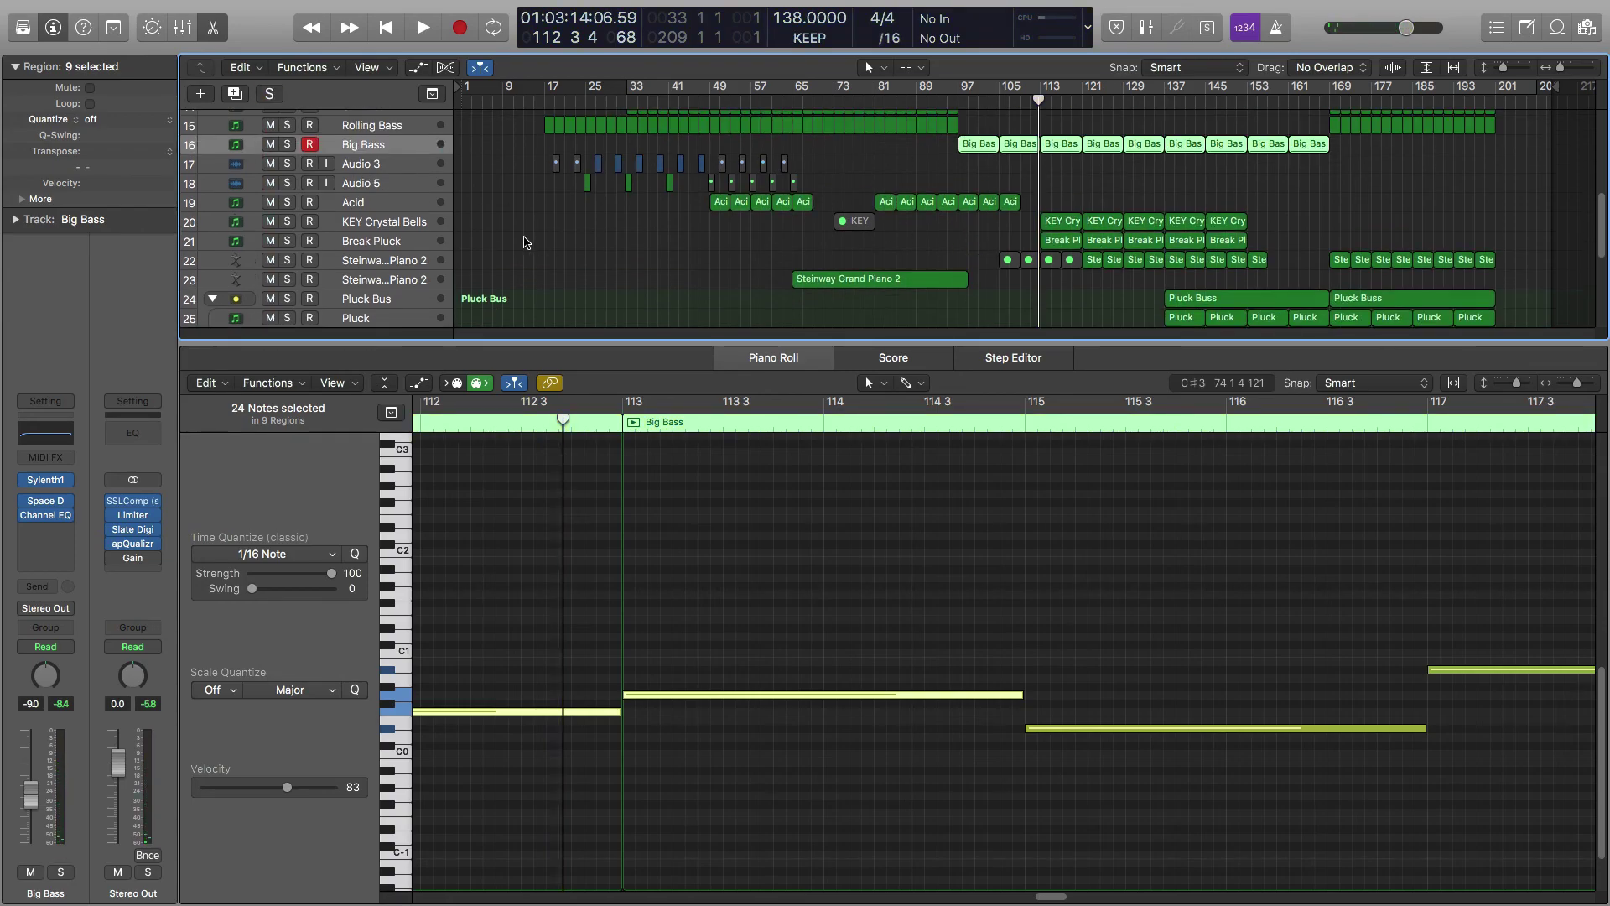
left_click(372, 243)
left_click(373, 222)
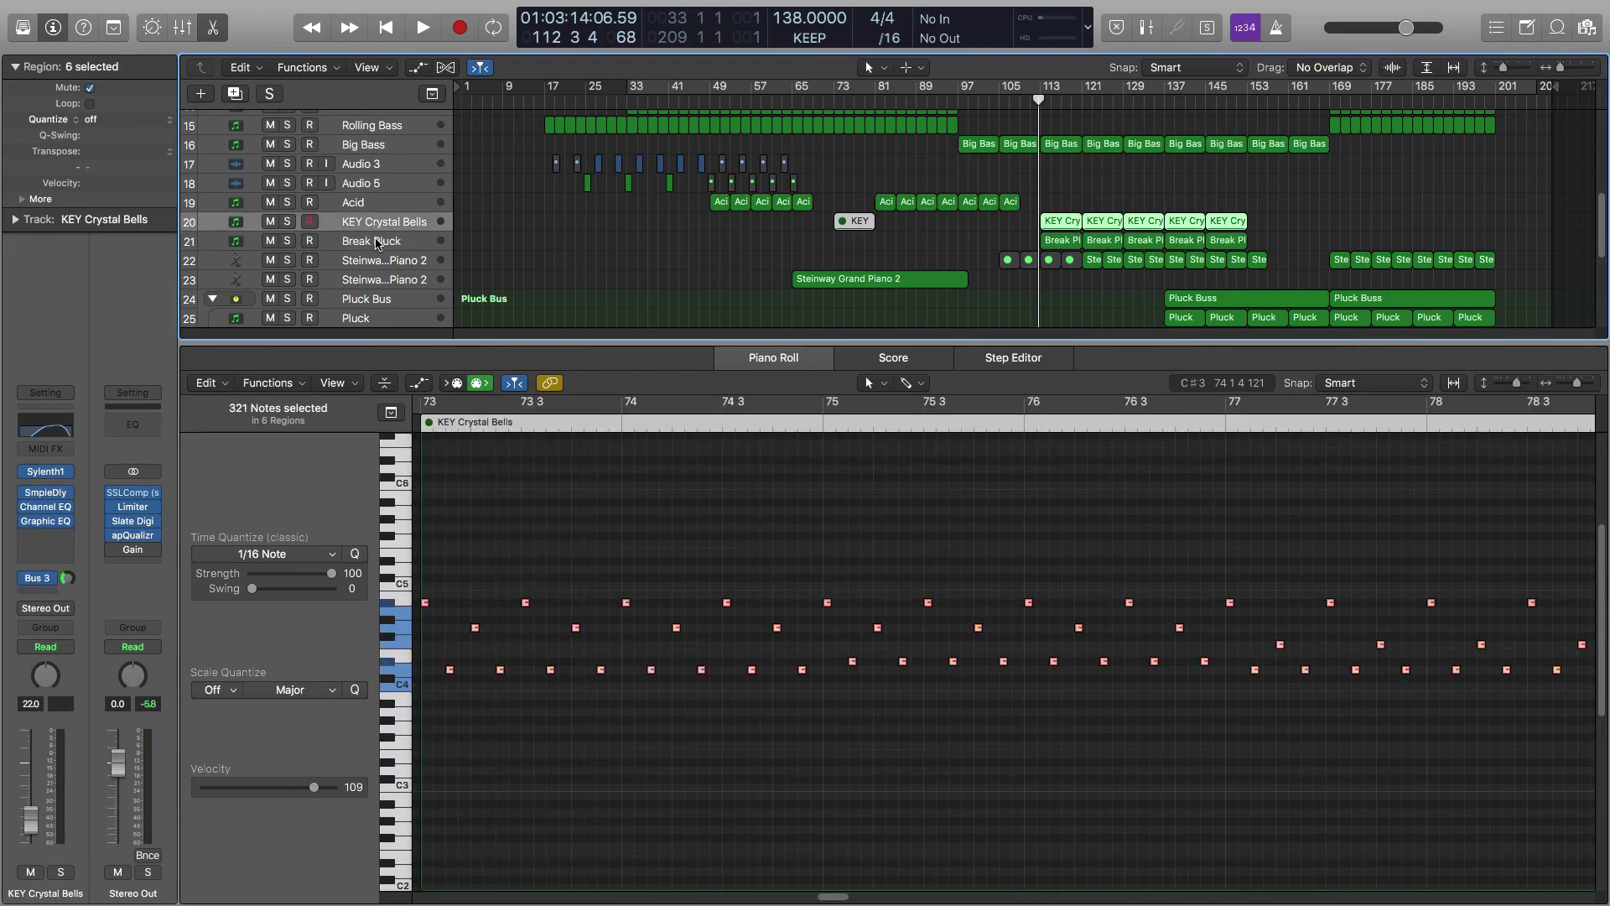
left_click(288, 222)
left_click(288, 242)
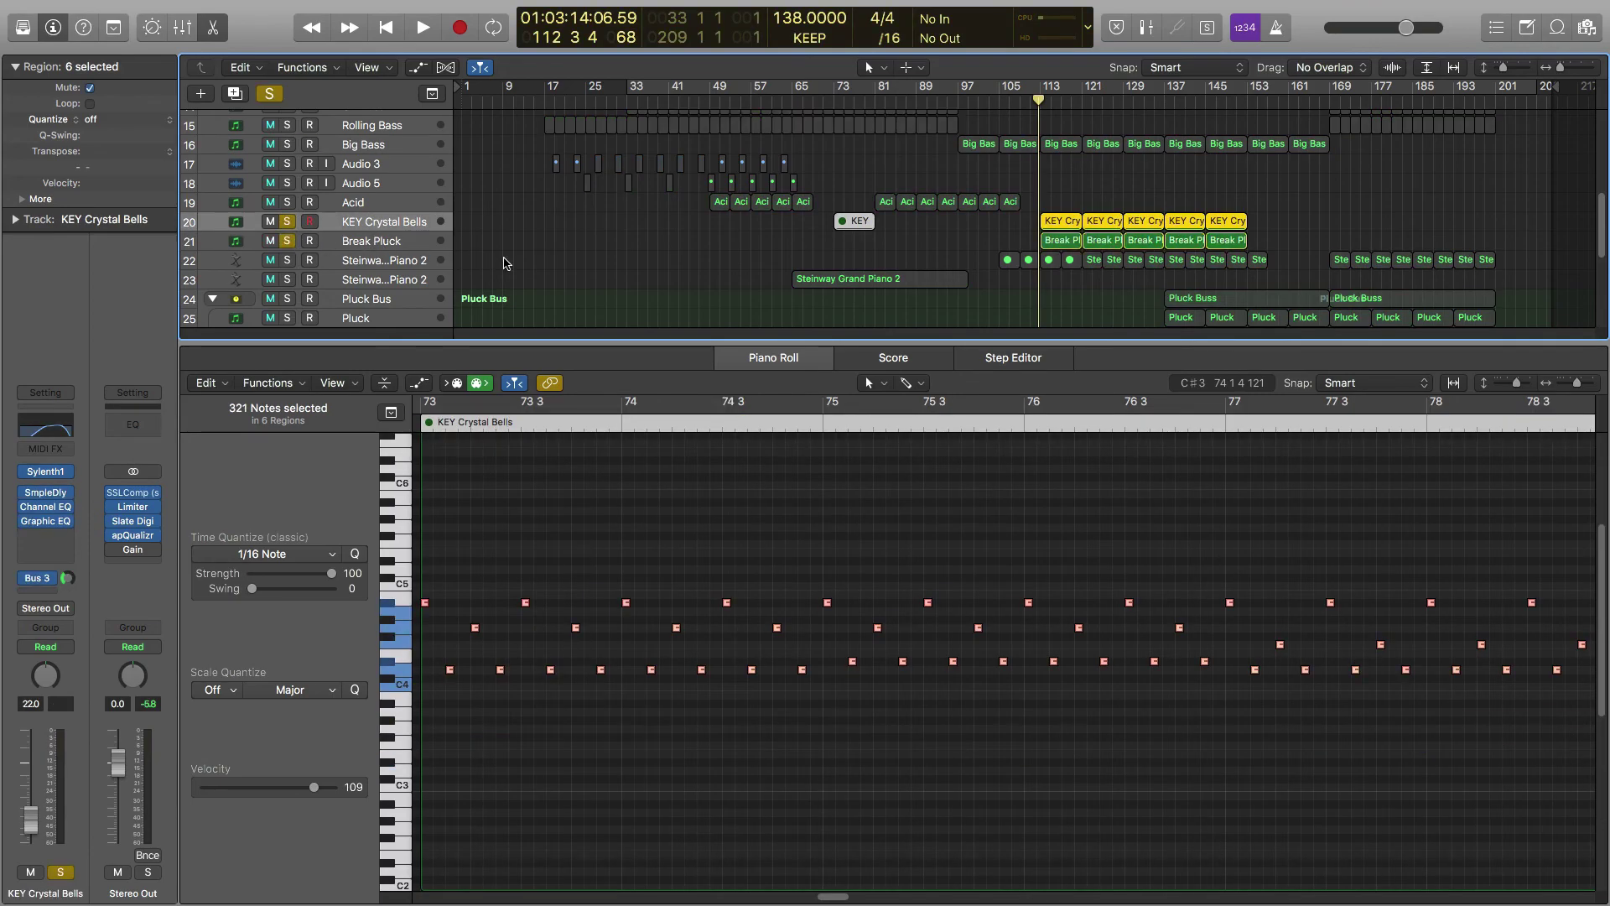
key("space")
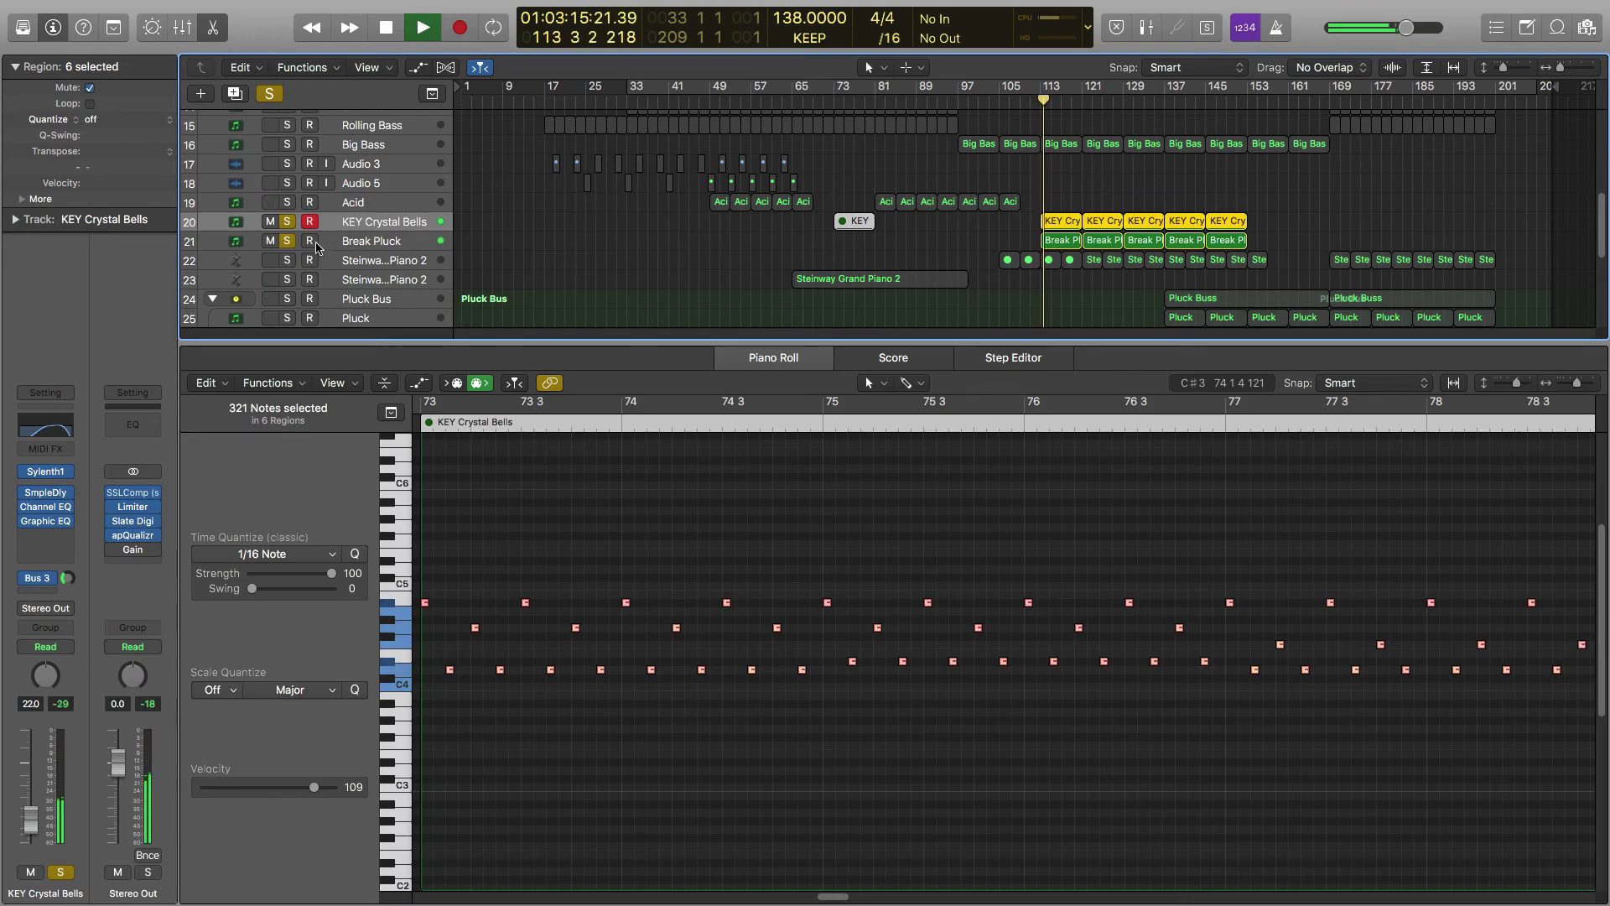
Compare the KEY Crystal Bells with and without Break Pluck, finishing with playback stopped and both tracks unsoloed
left_click(287, 241)
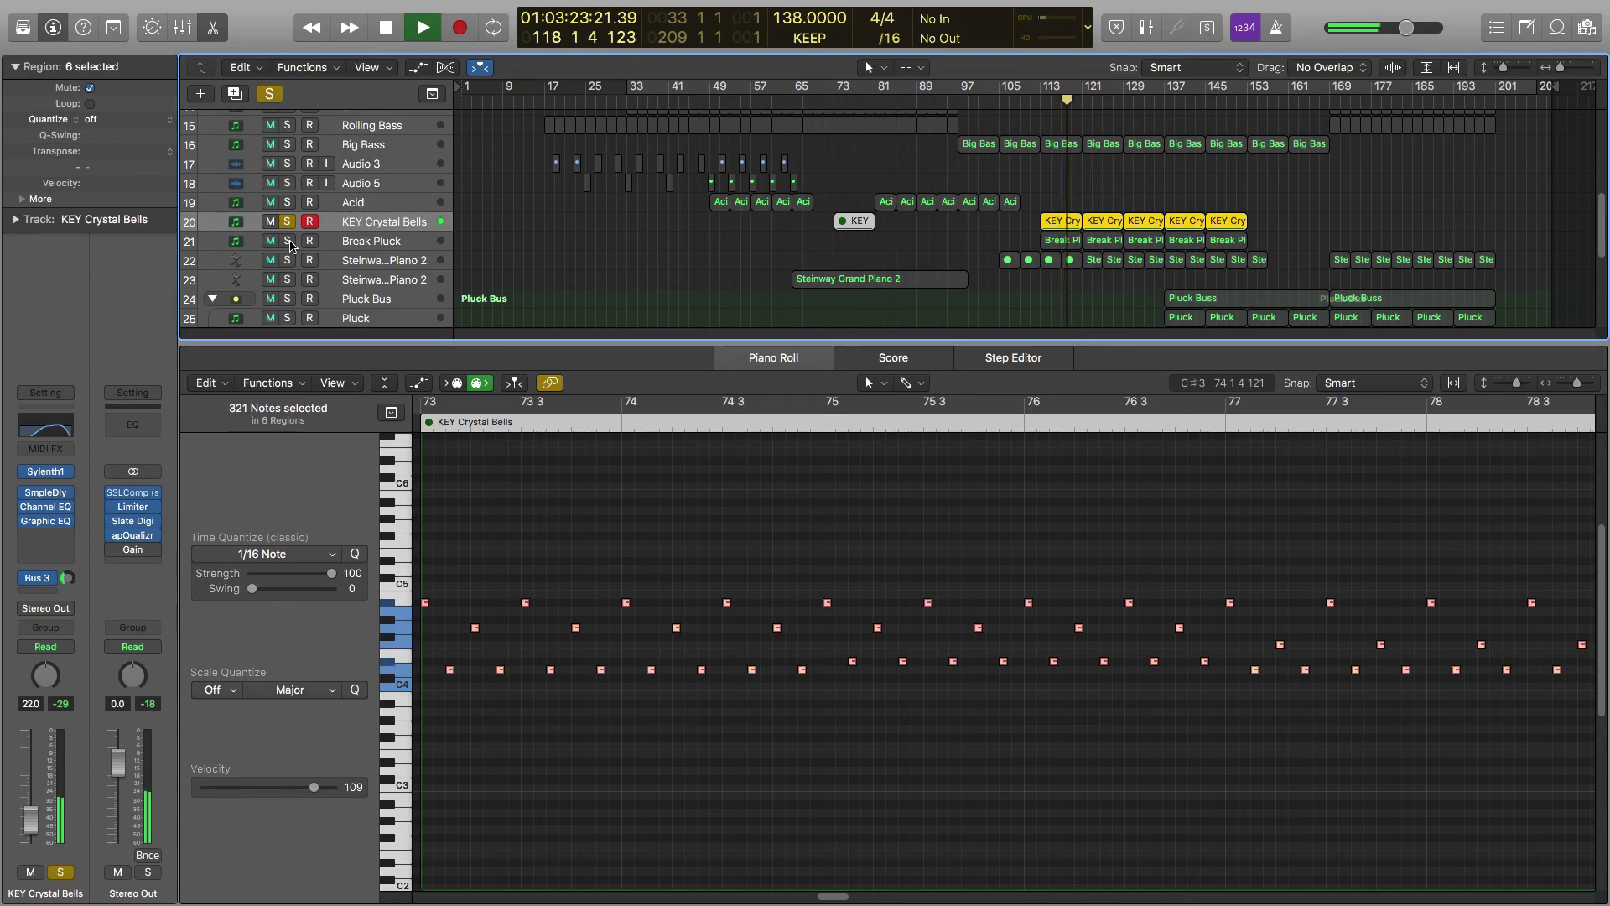
left_click(288, 243)
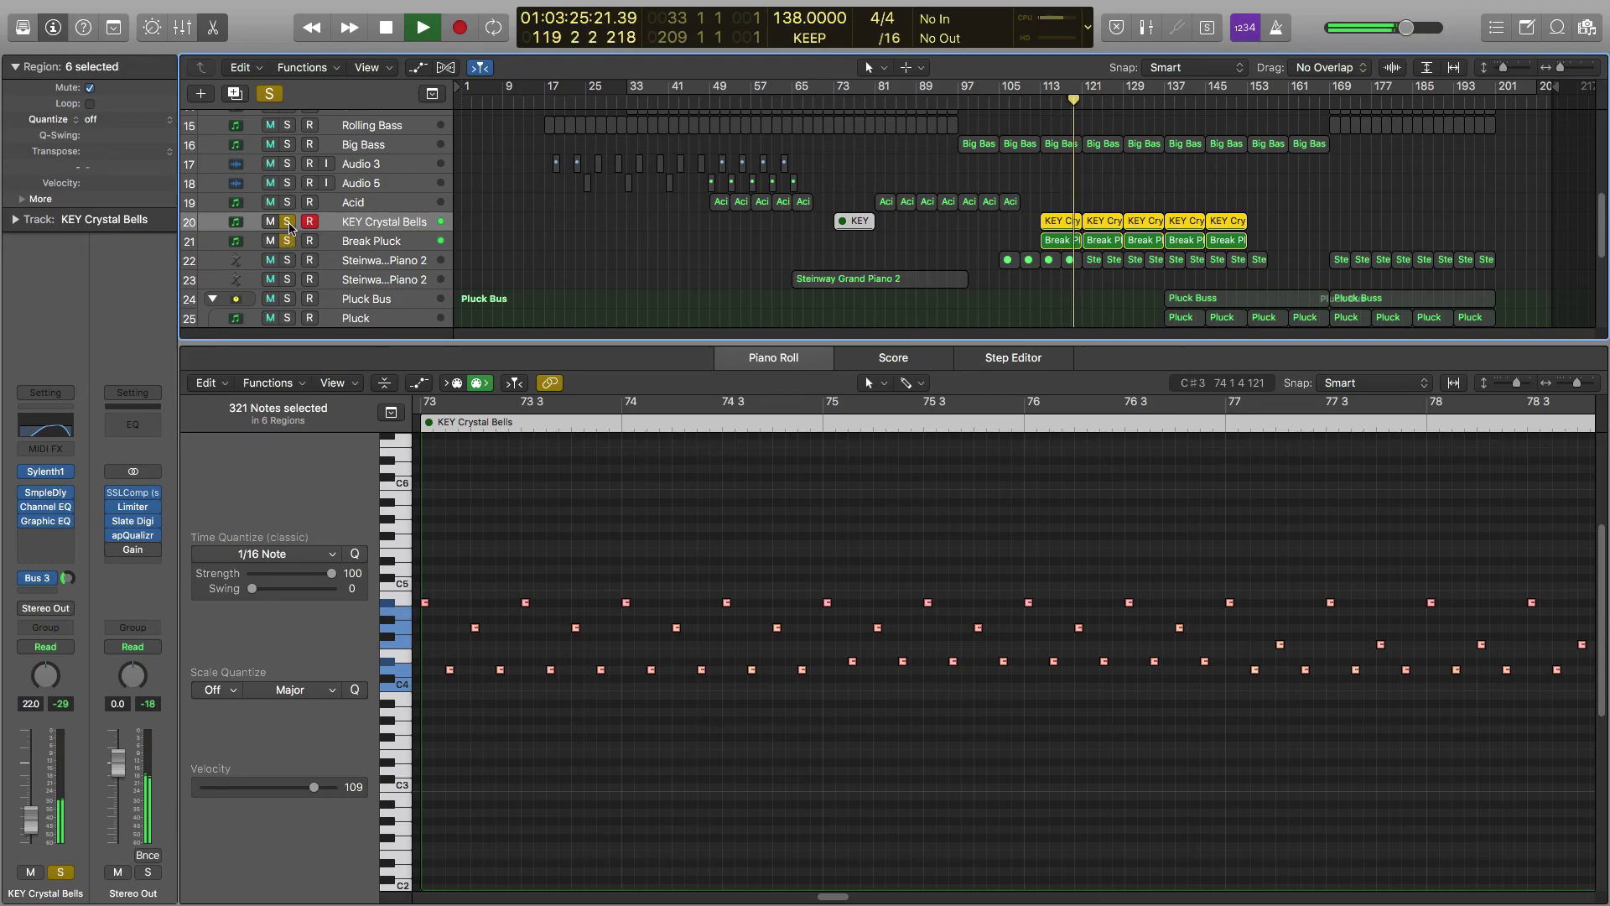
key("space")
left_click(288, 223)
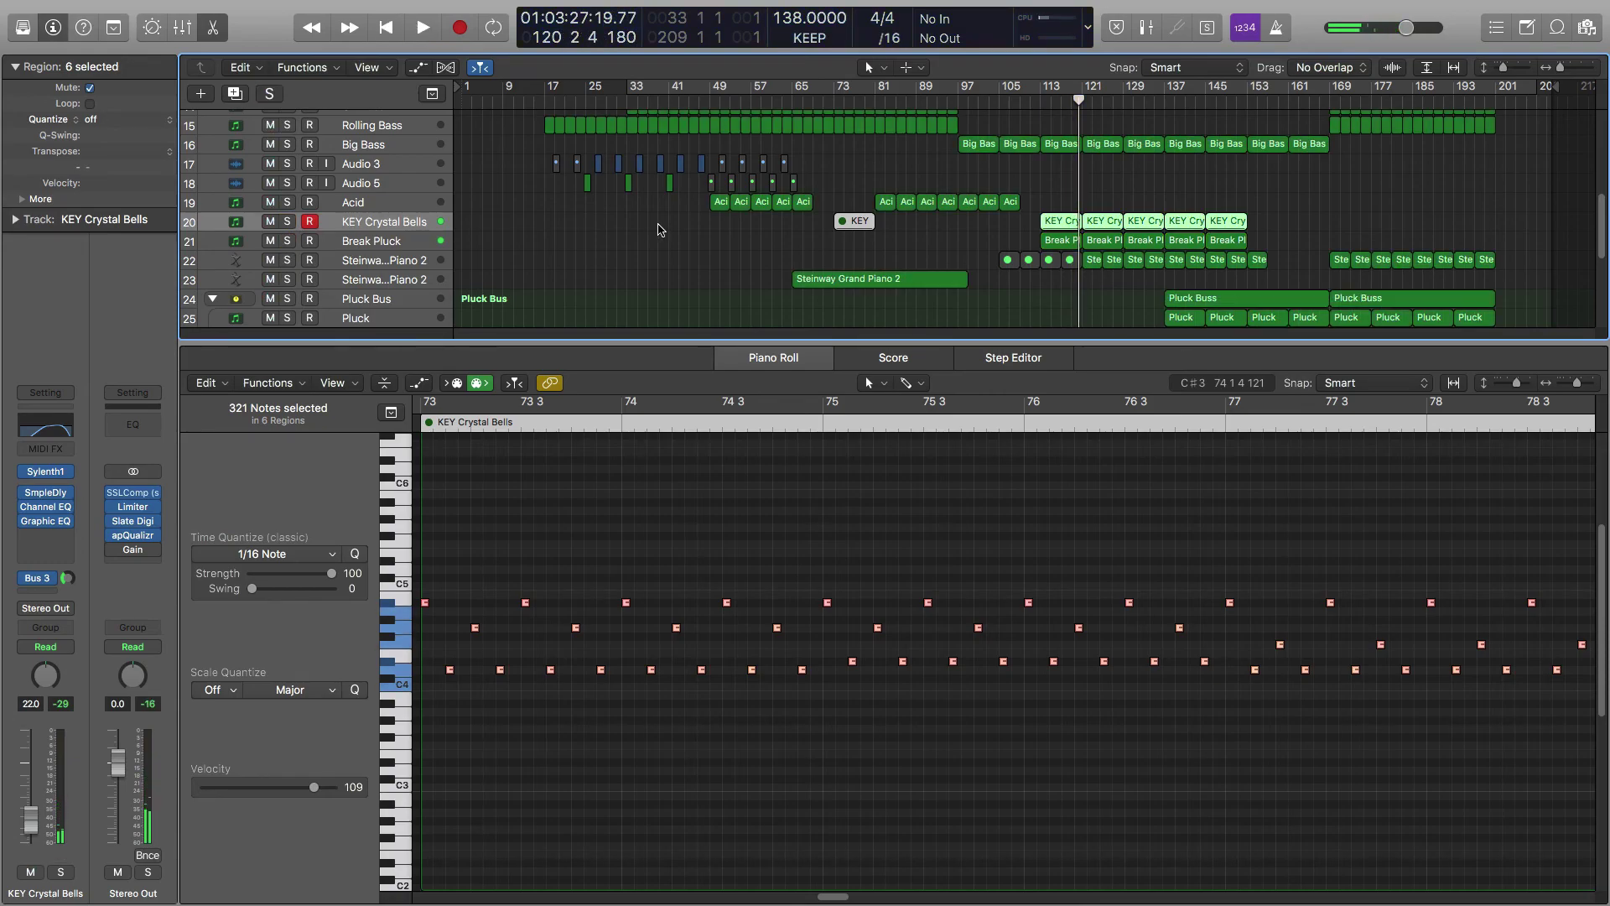
Listen to the Steinway piano on track 22 soloed, briefly comparing it with the full mix, and stop playback with it still soloed
scroll(659, 230, "down", 1)
scroll(659, 233, "down", 5)
scroll(659, 232, "up", 5)
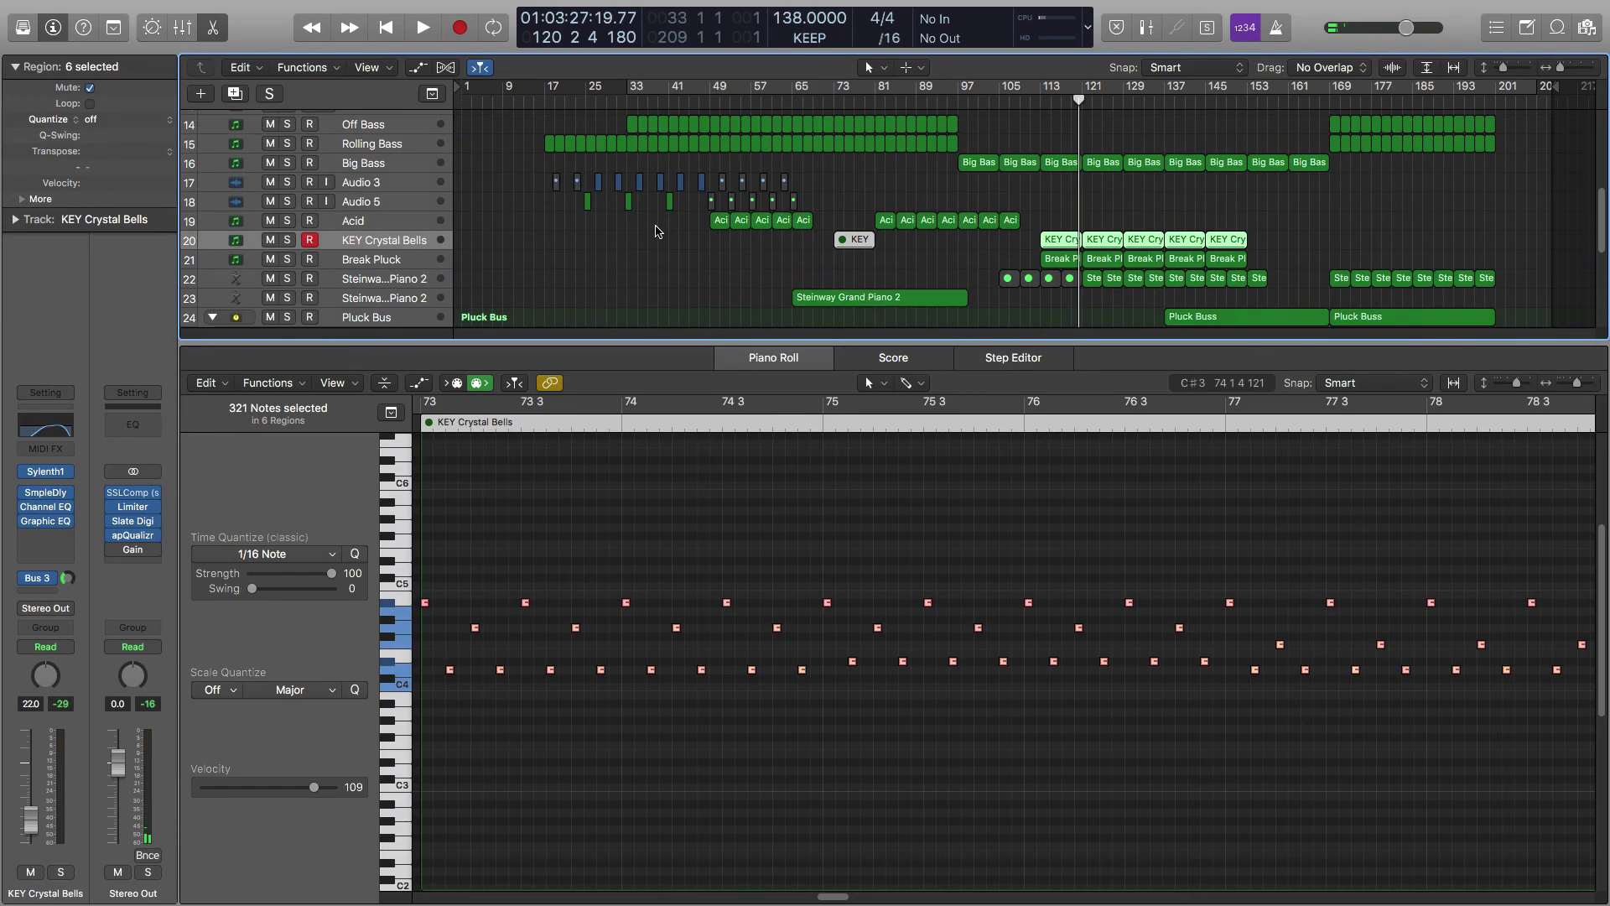
scroll(659, 232, "down", 1)
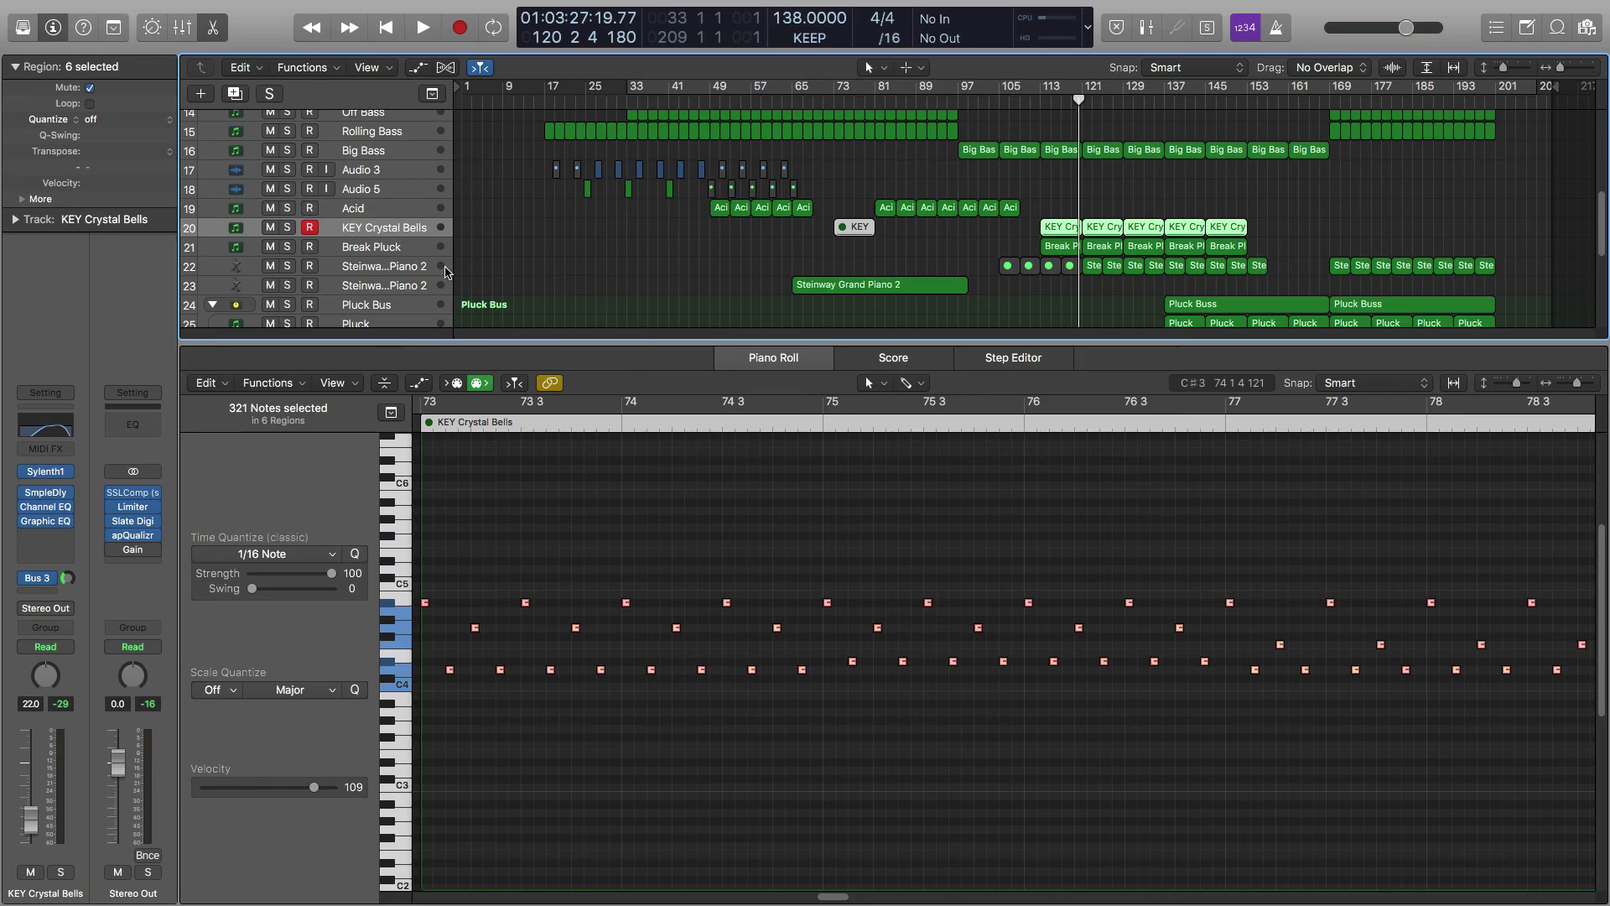
left_click(287, 266)
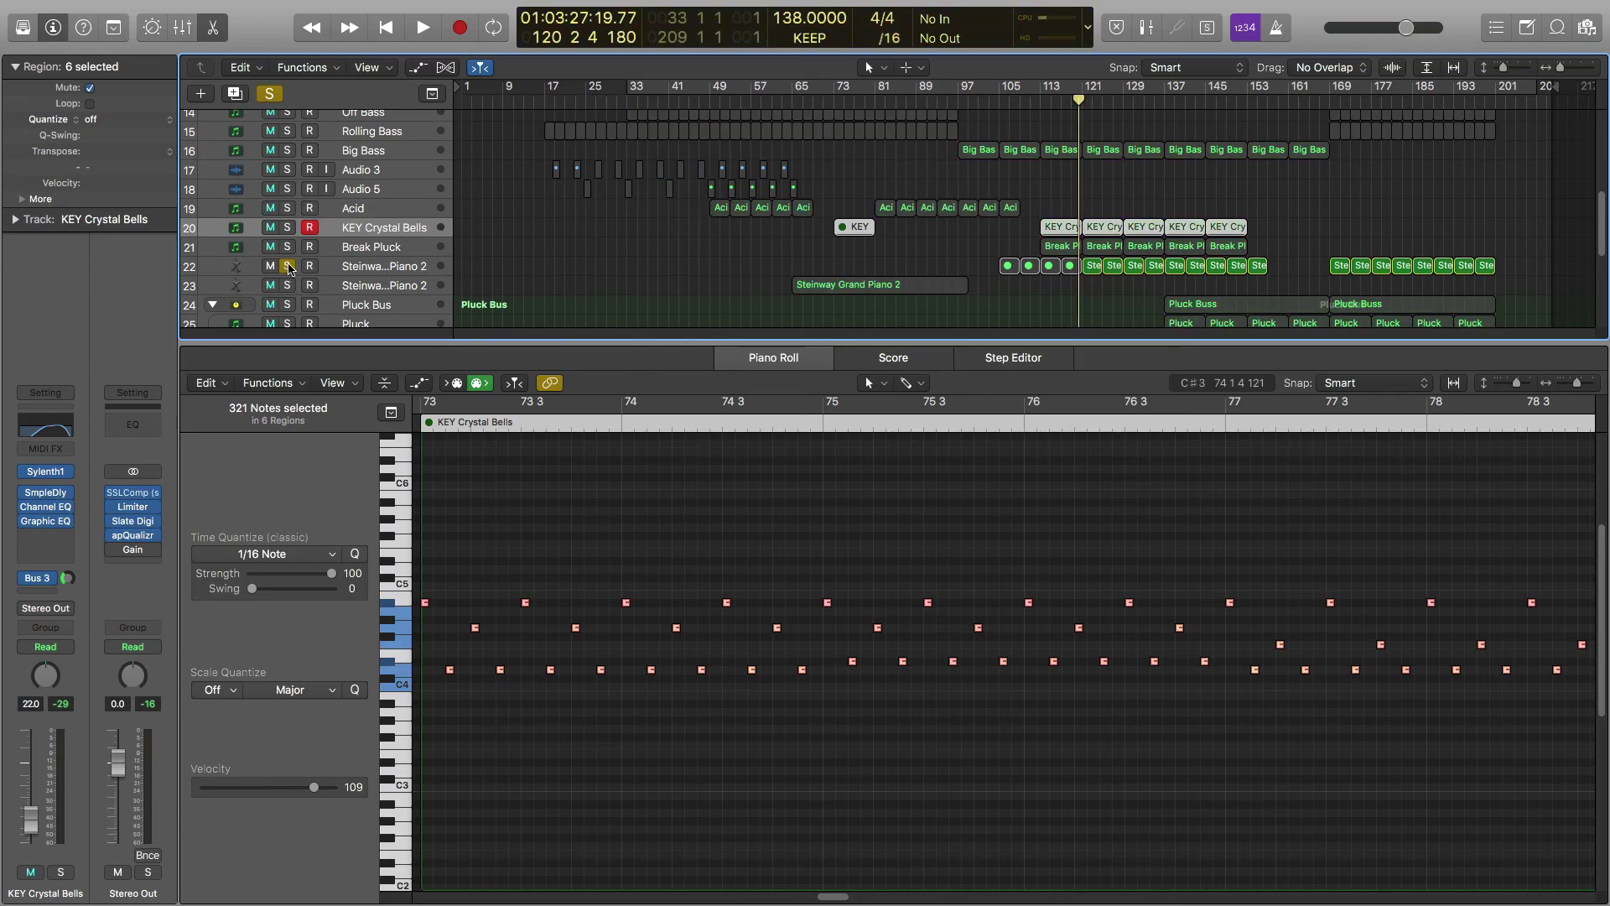
key("space")
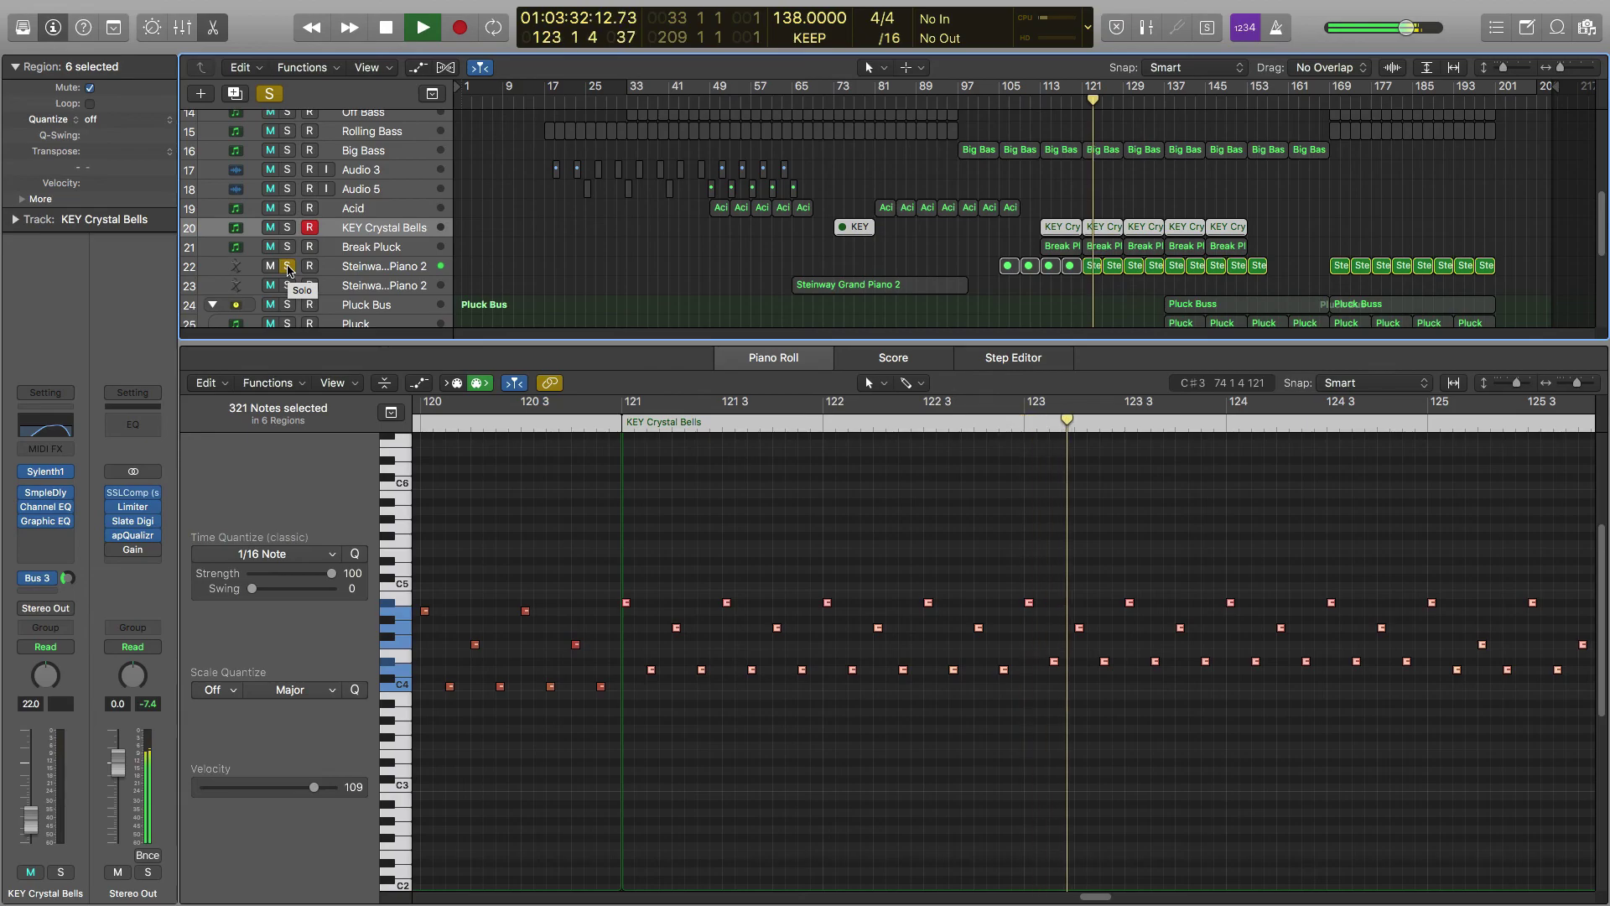
left_click(288, 266)
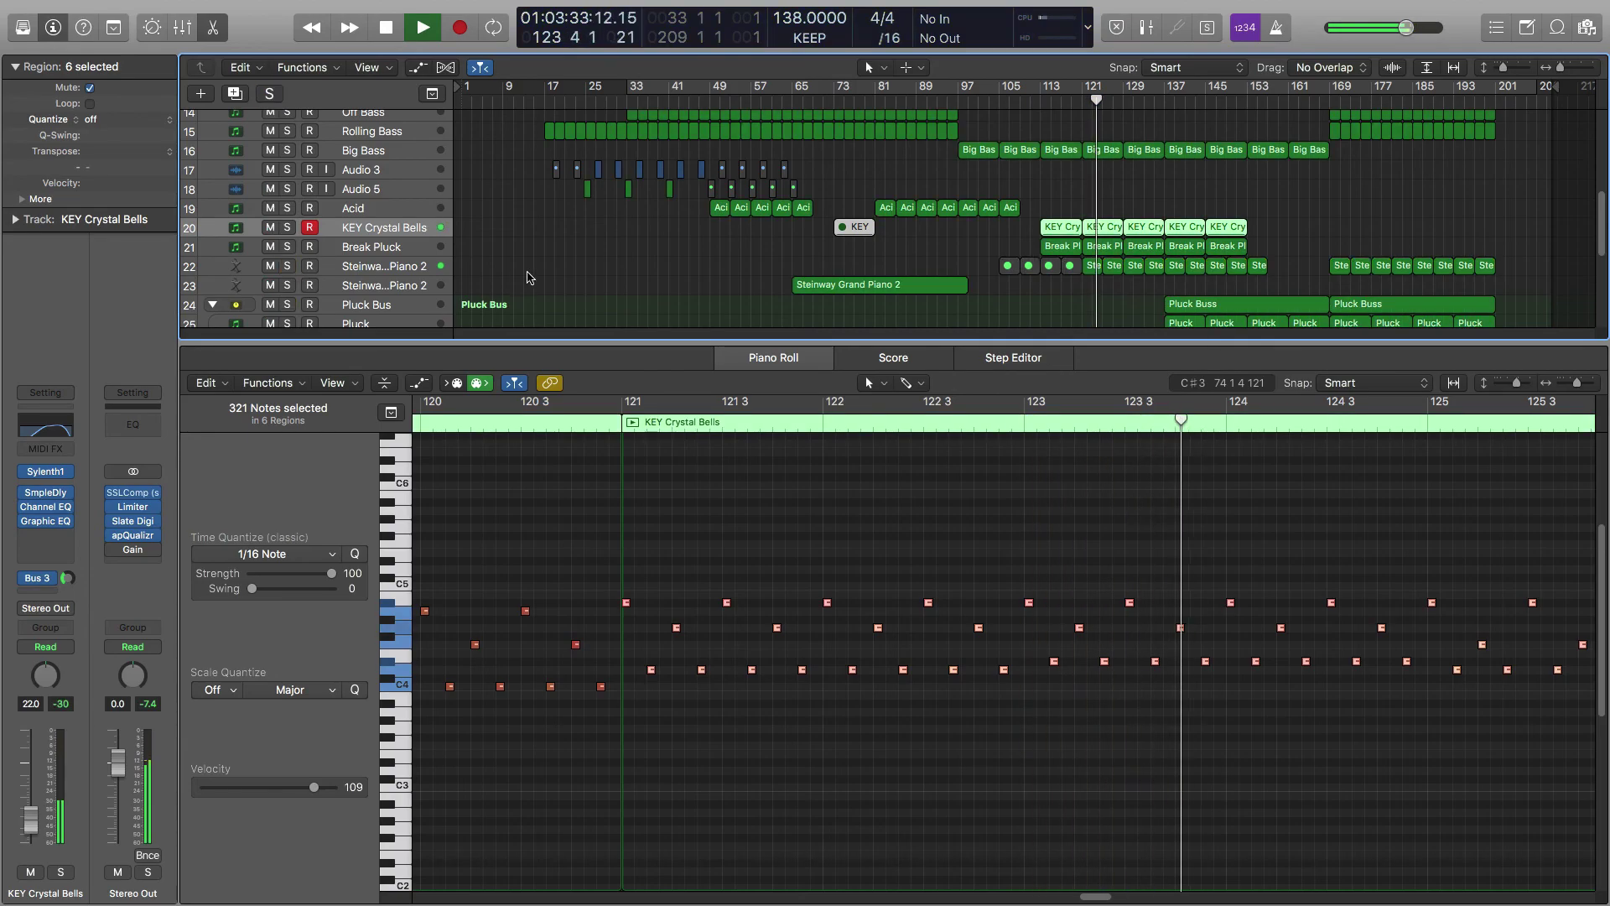
left_click(288, 266)
scroll(651, 265, "down", 1)
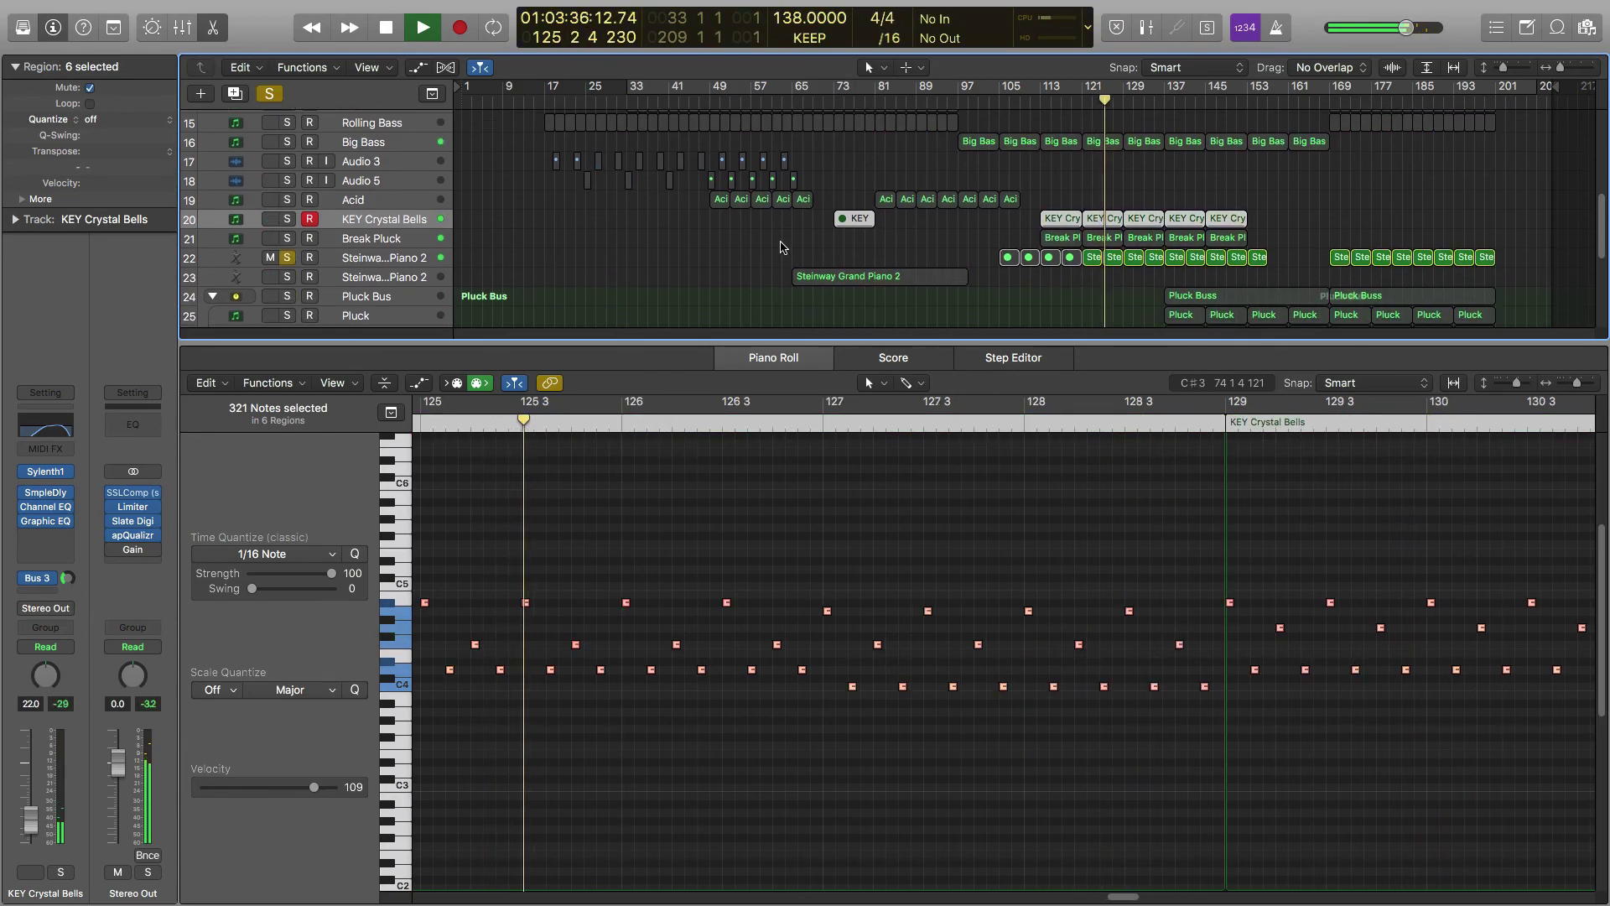
key("space")
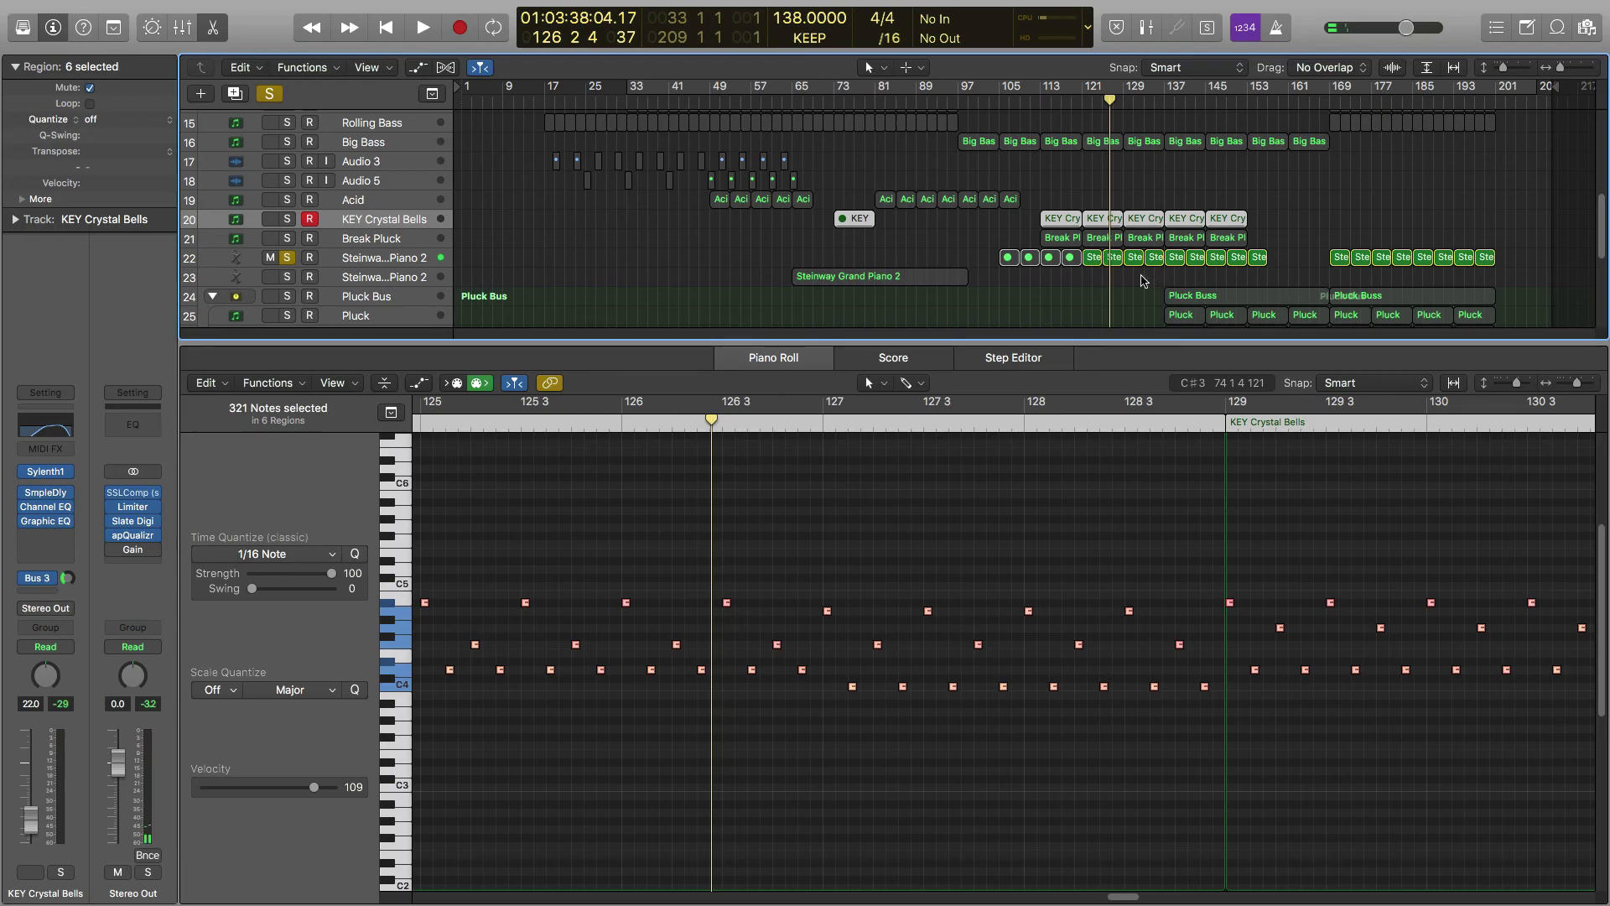
Display the notes of the Steinway Grand Piano 2 region at bar 121, play the melody from there and stop playback
left_click(1094, 258)
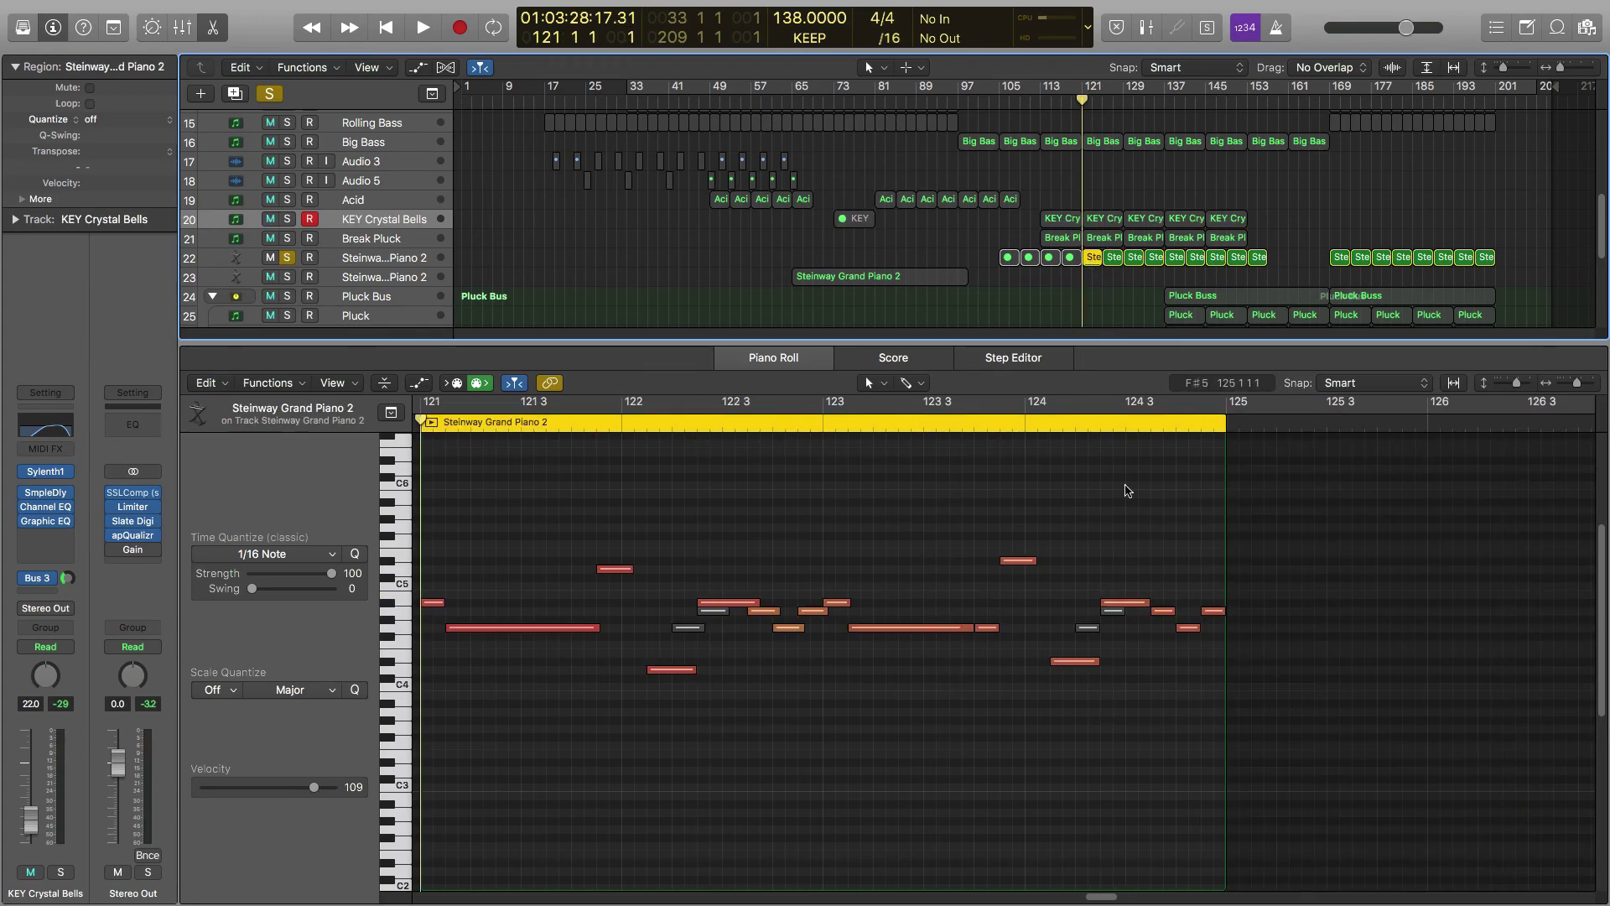
key("space")
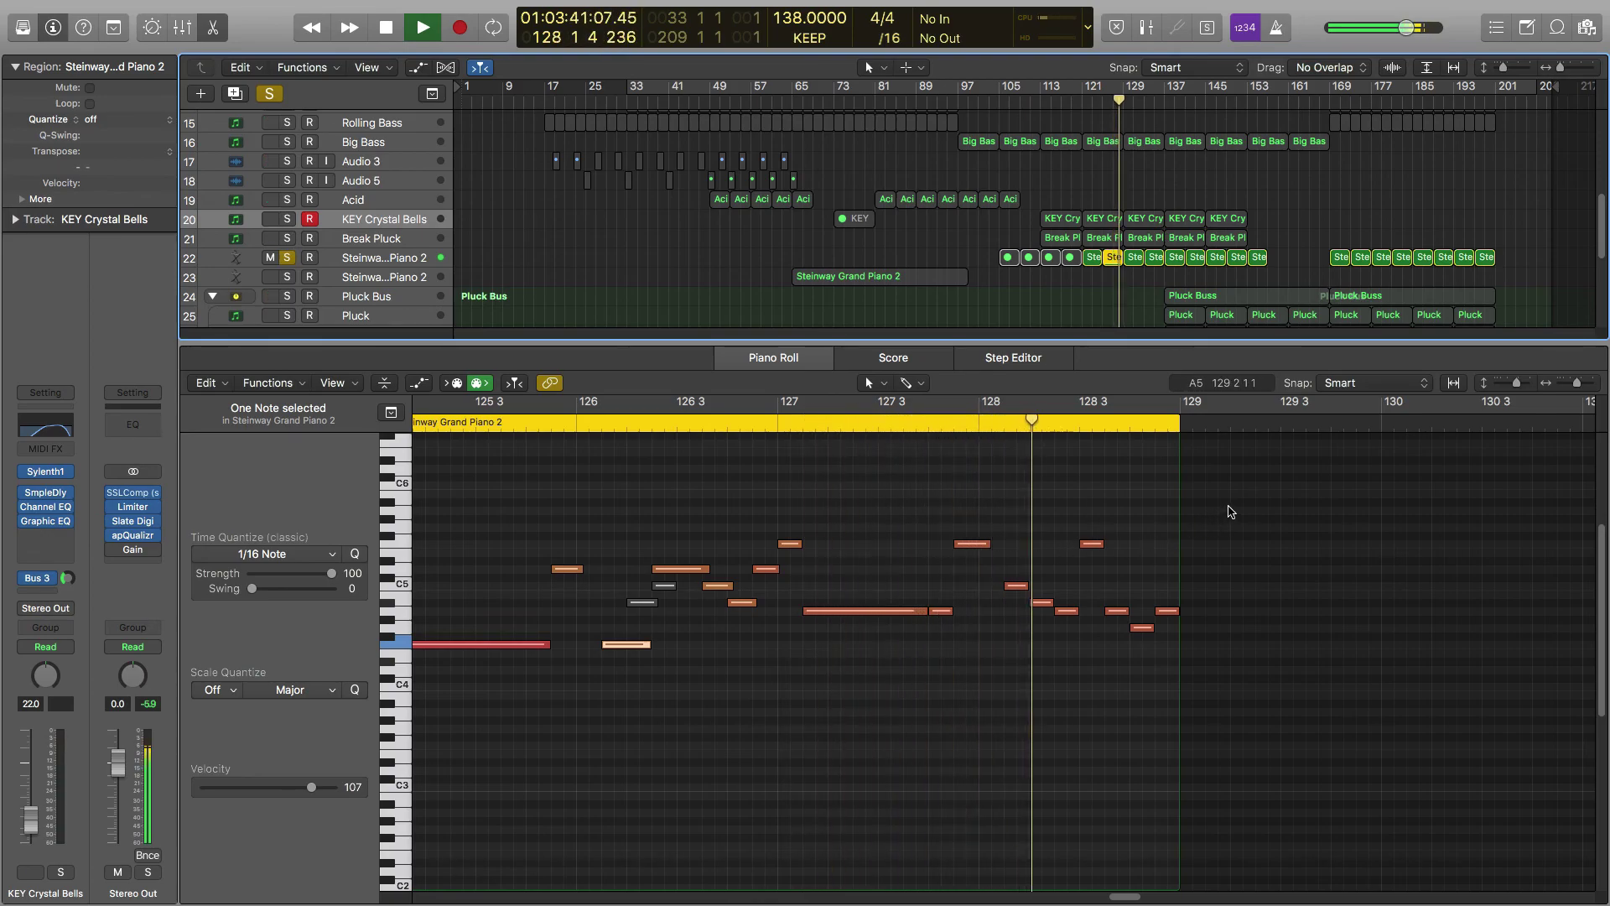
key("space")
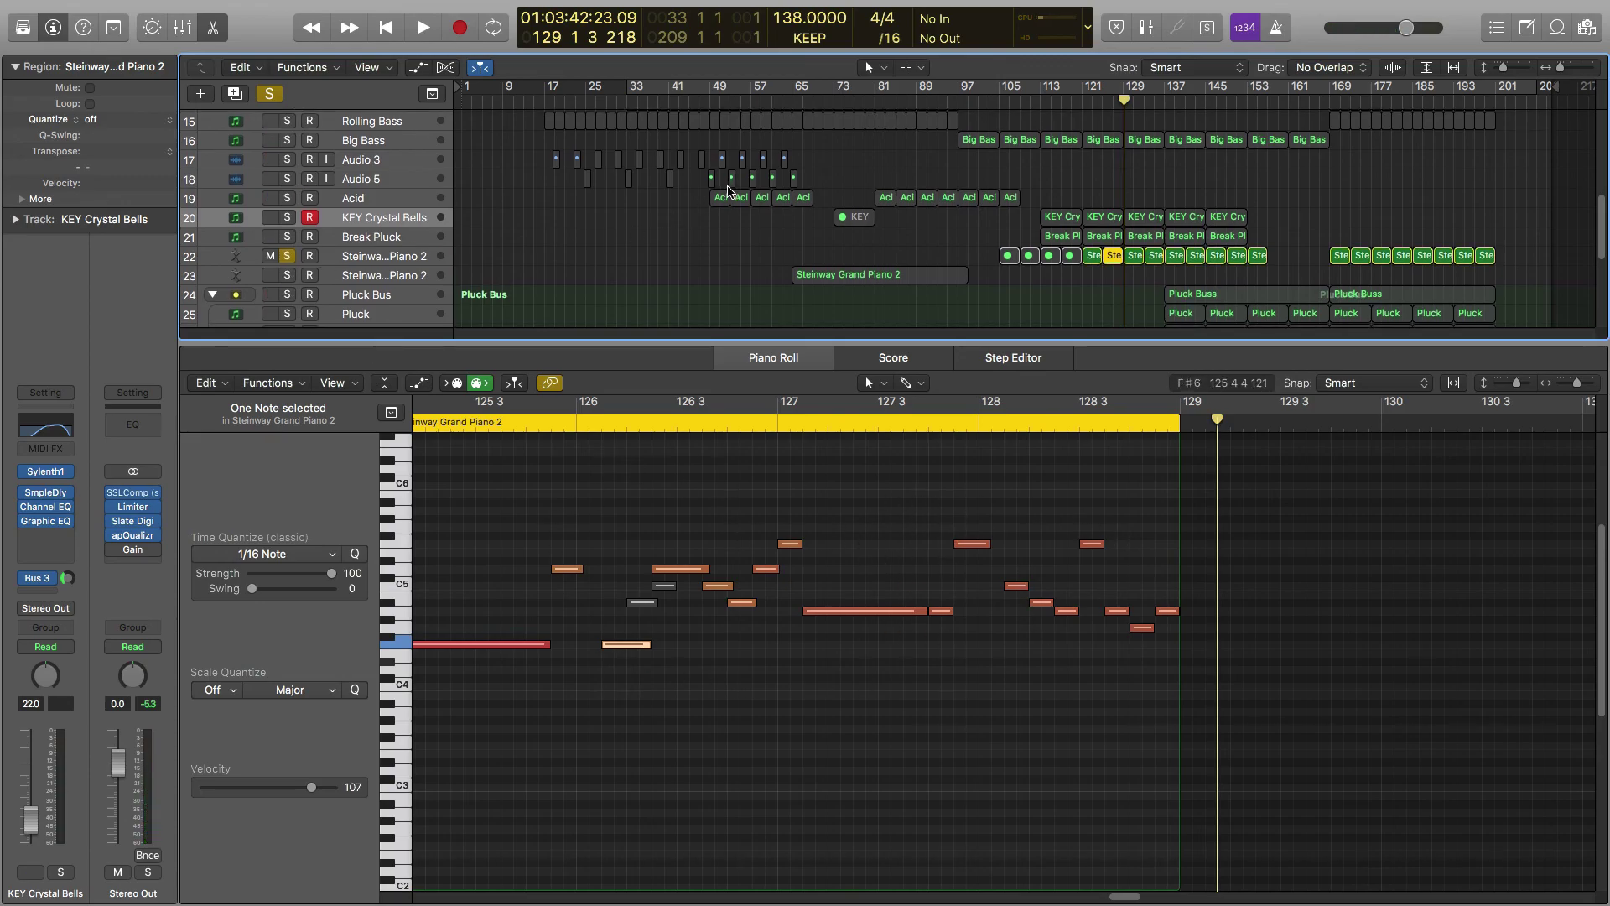
Solo Pluck Bus and Pluck Low alongside the Steinway piano and play them from bar 137 with the Pluck Low notes displayed
scroll(717, 198, "down", 3)
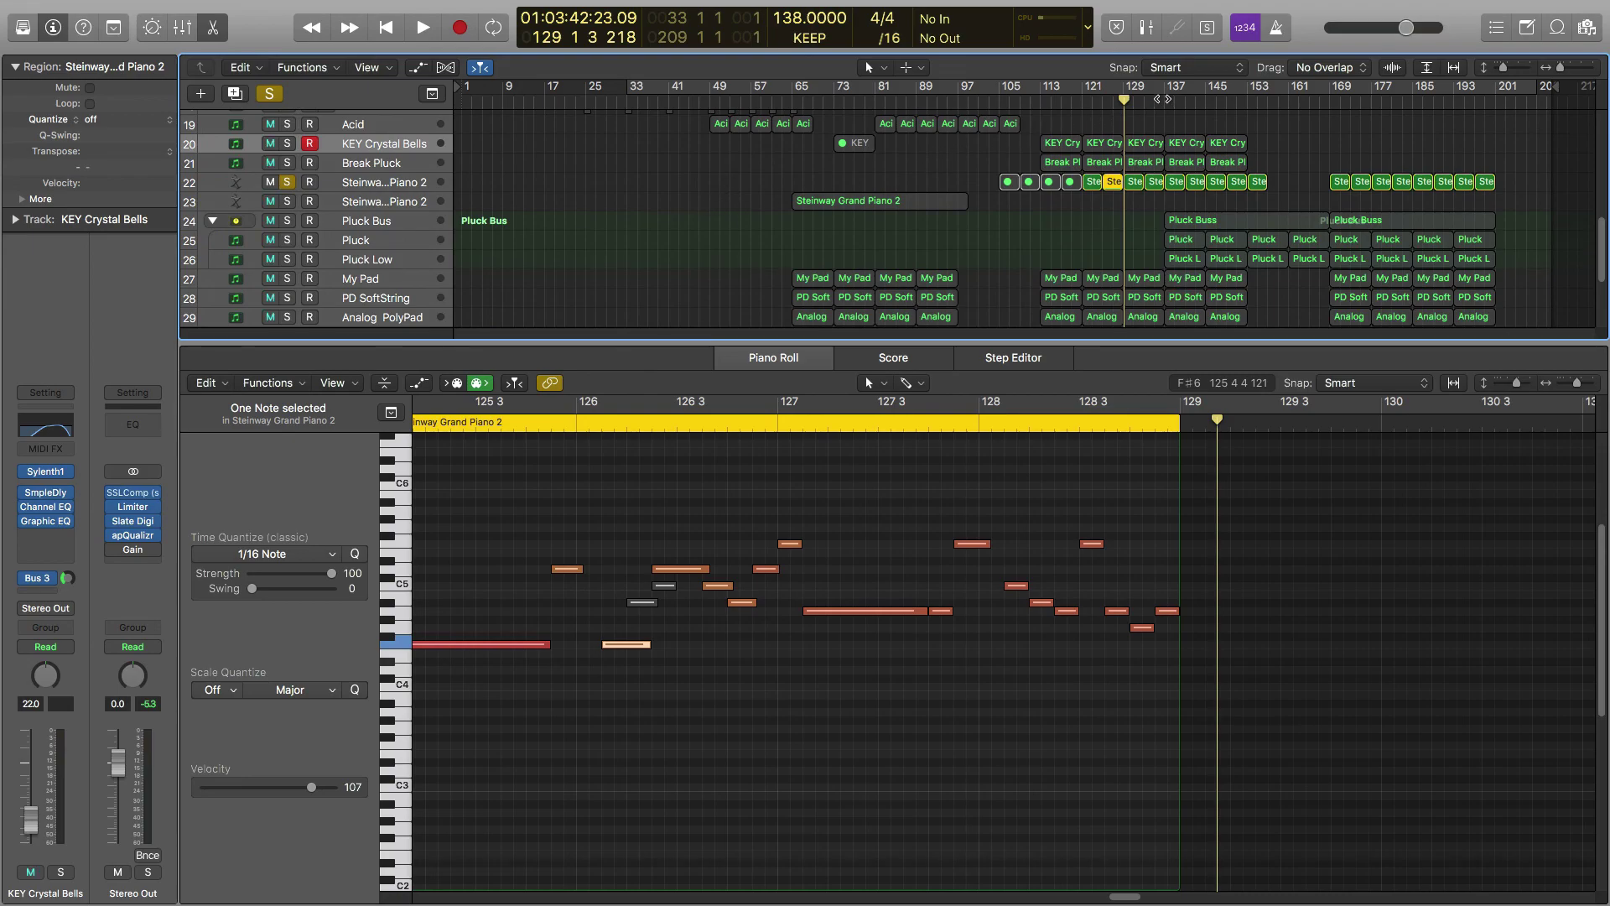
left_click(1163, 99)
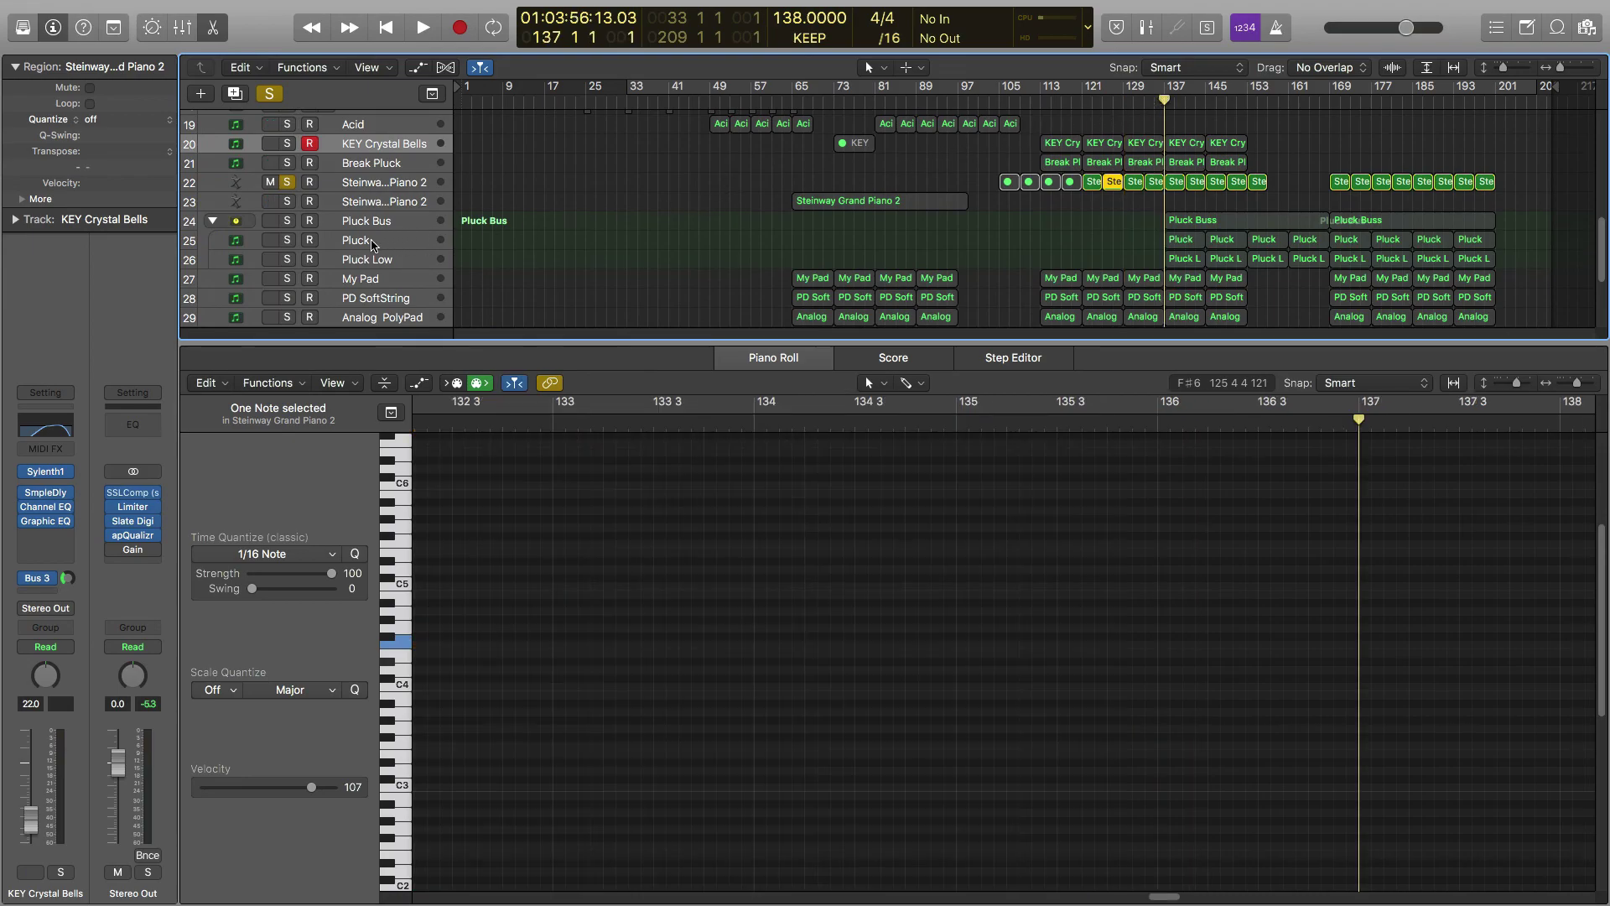
left_click(288, 222)
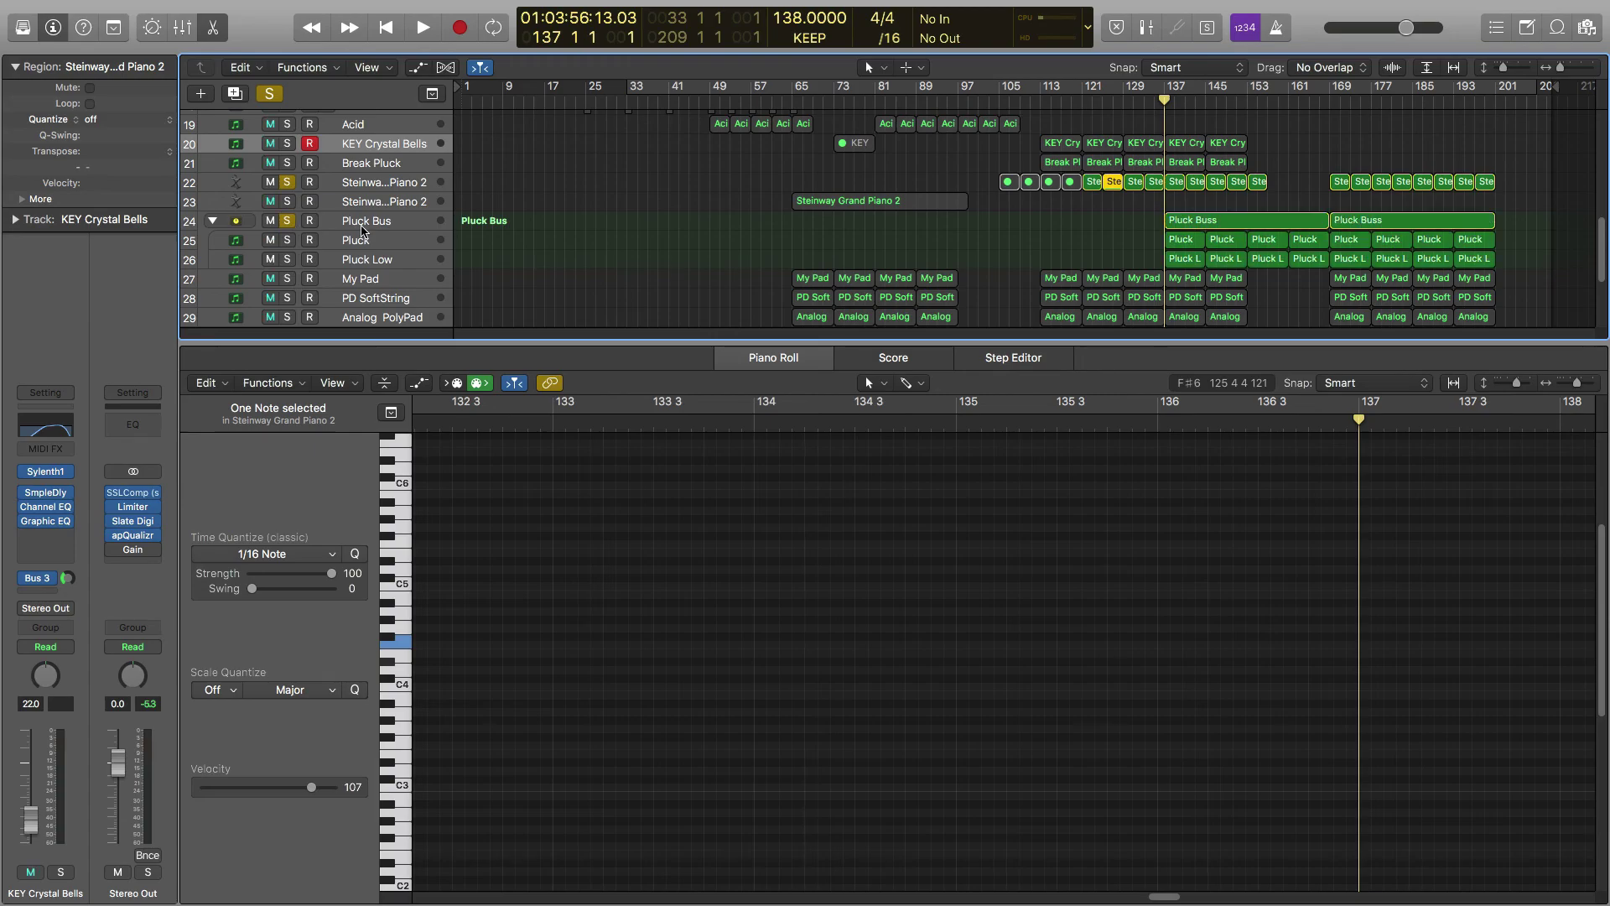
left_click(373, 223)
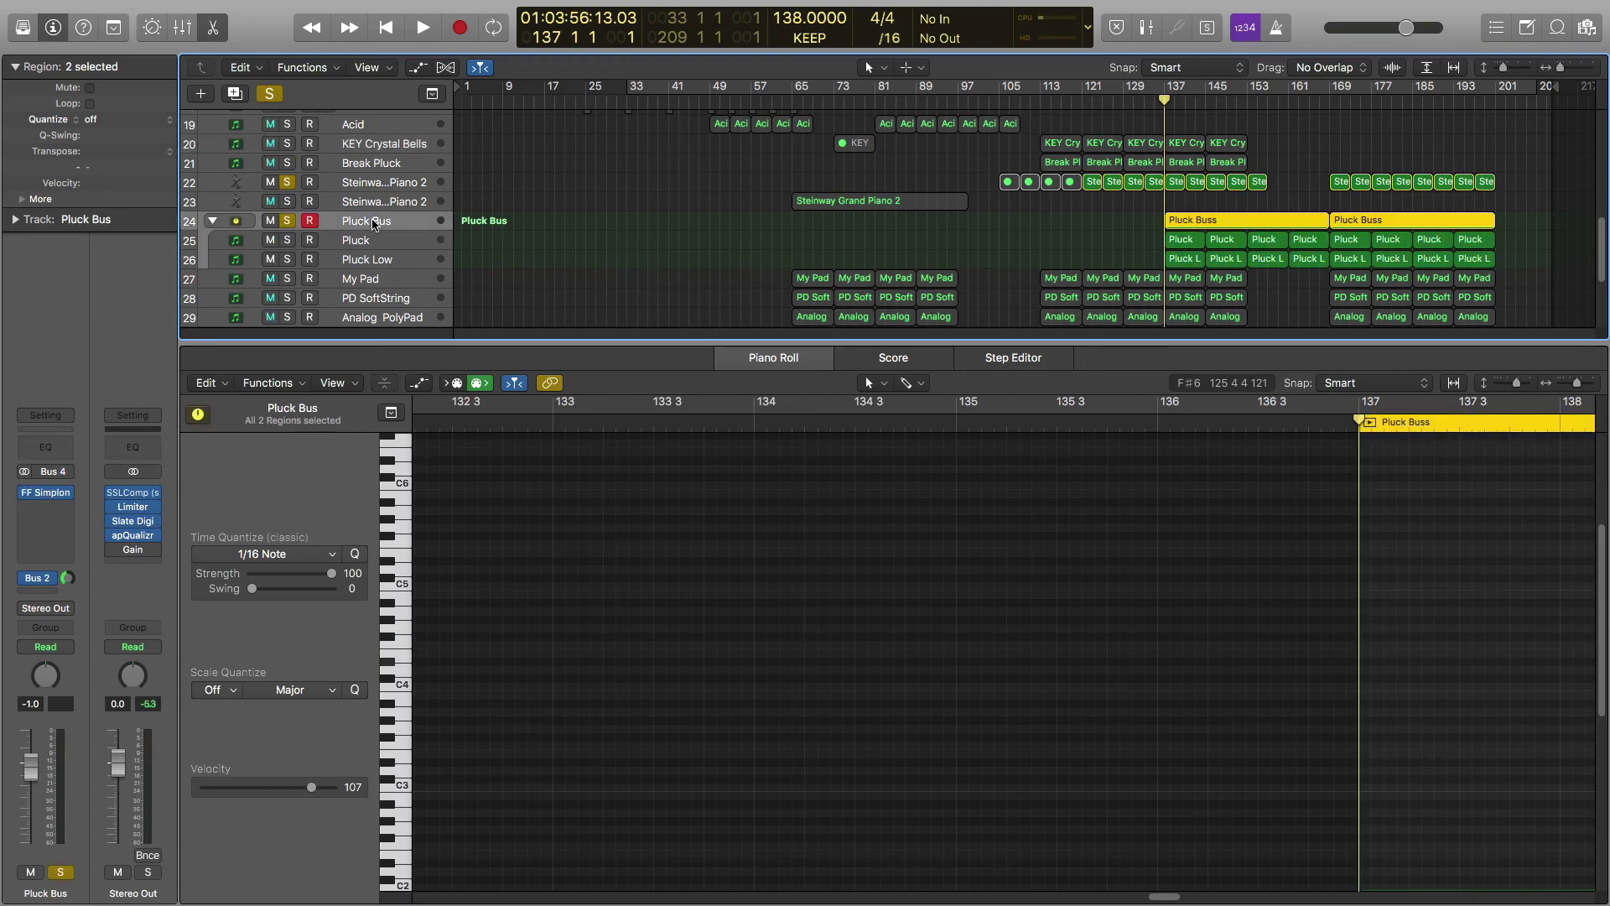
left_click(369, 260)
left_click(287, 259)
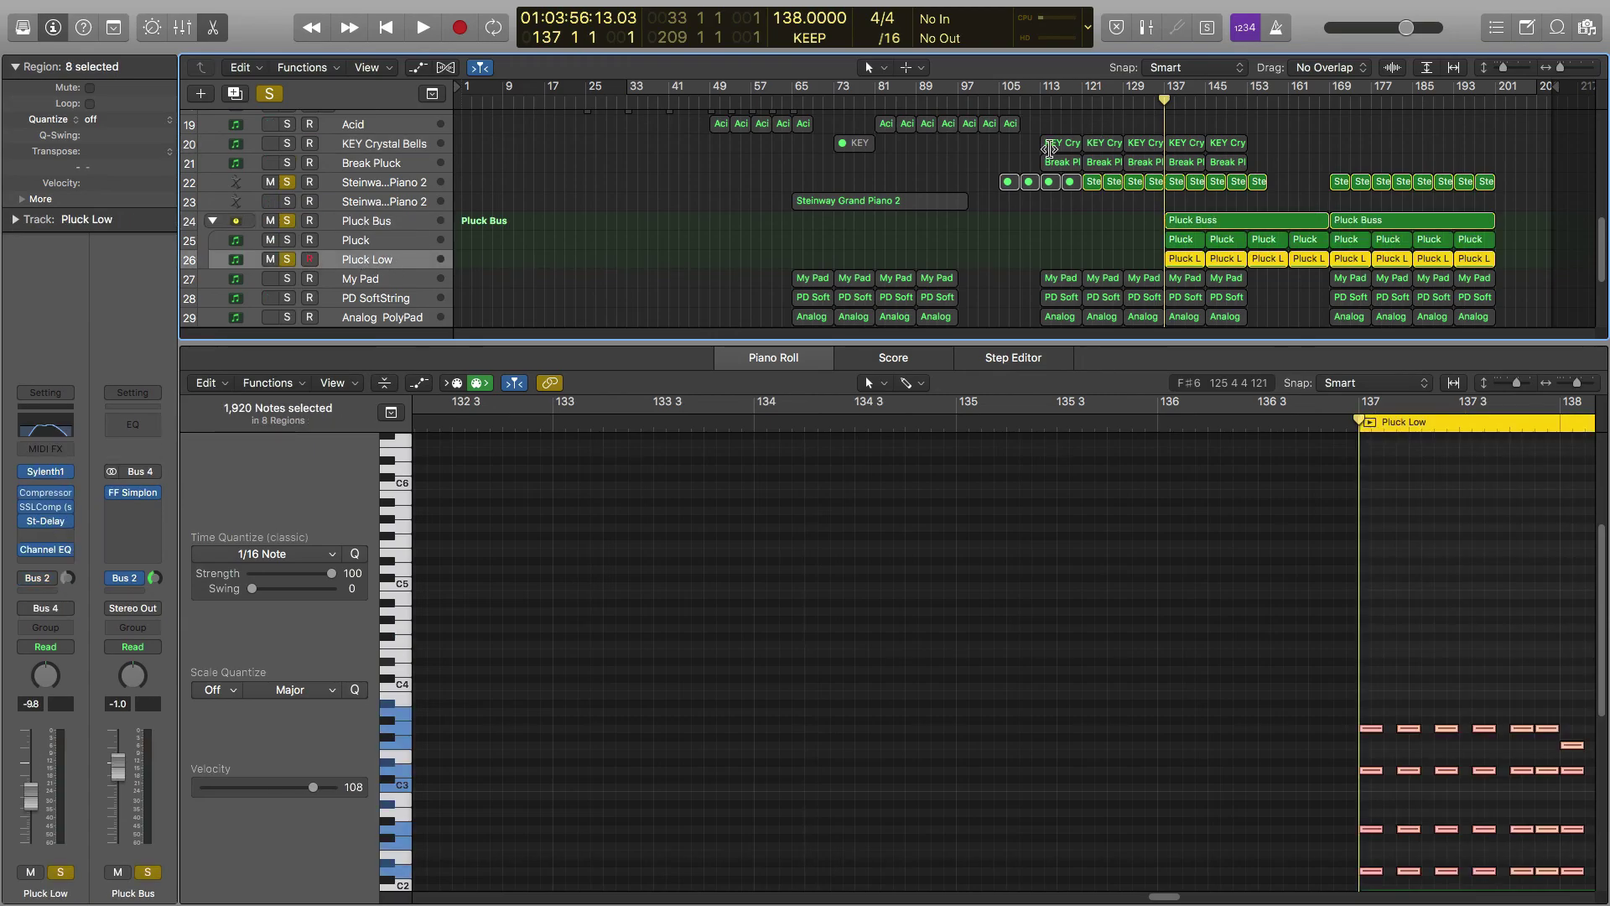
key("space")
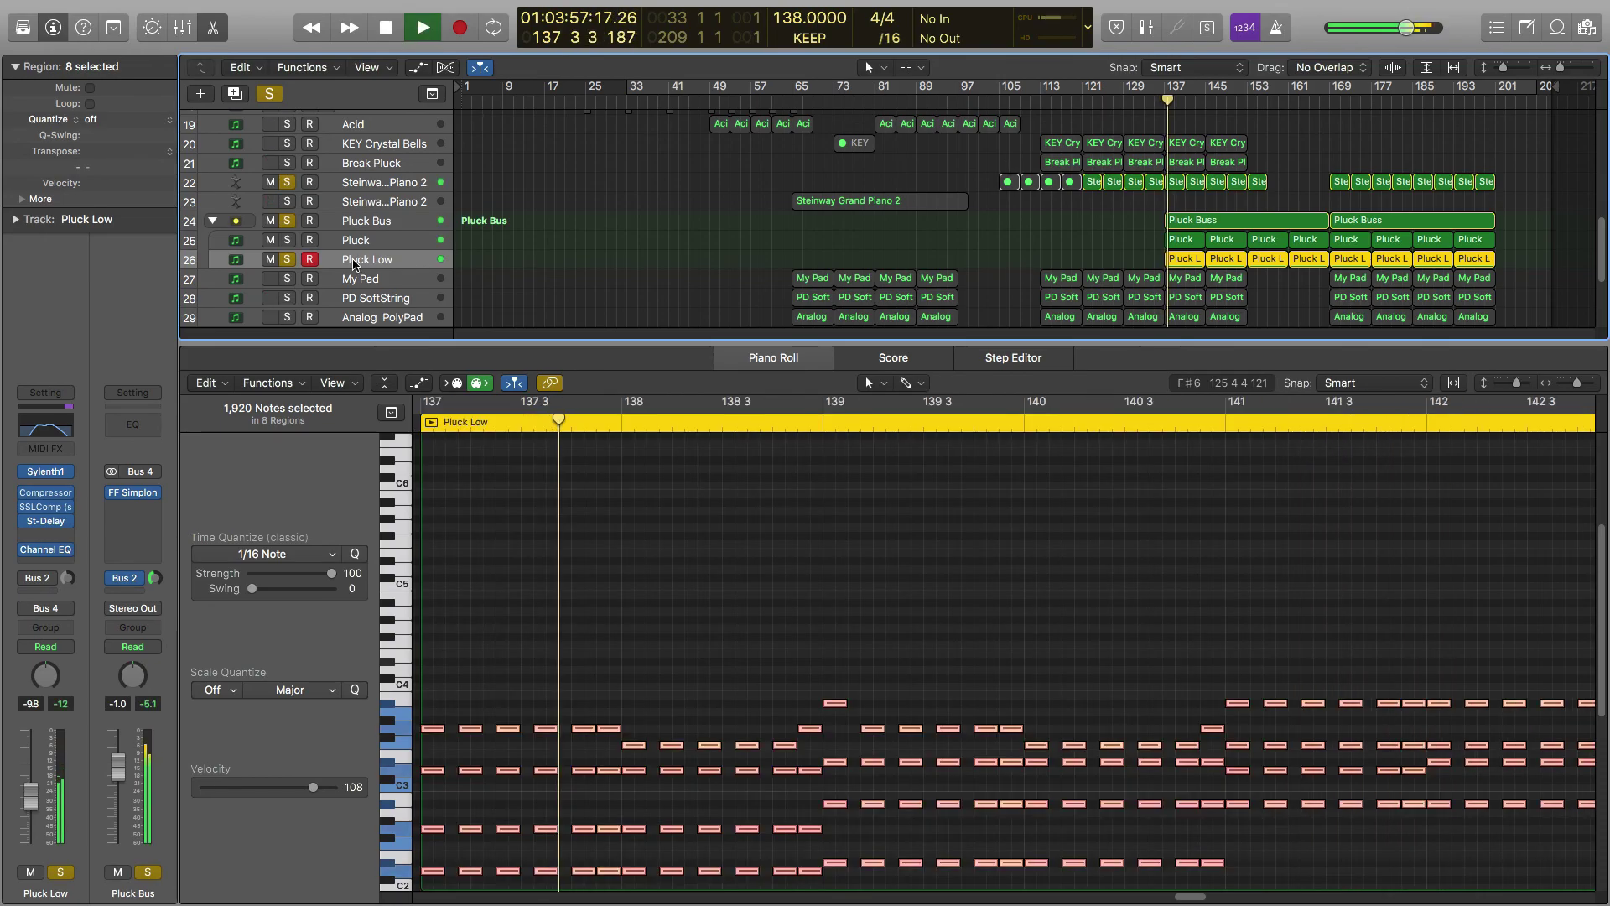
Stop playback and unsolo Pluck Bus and the Steinway piano on track 22, leaving only Pluck Low soloed
key("space")
left_click(287, 221)
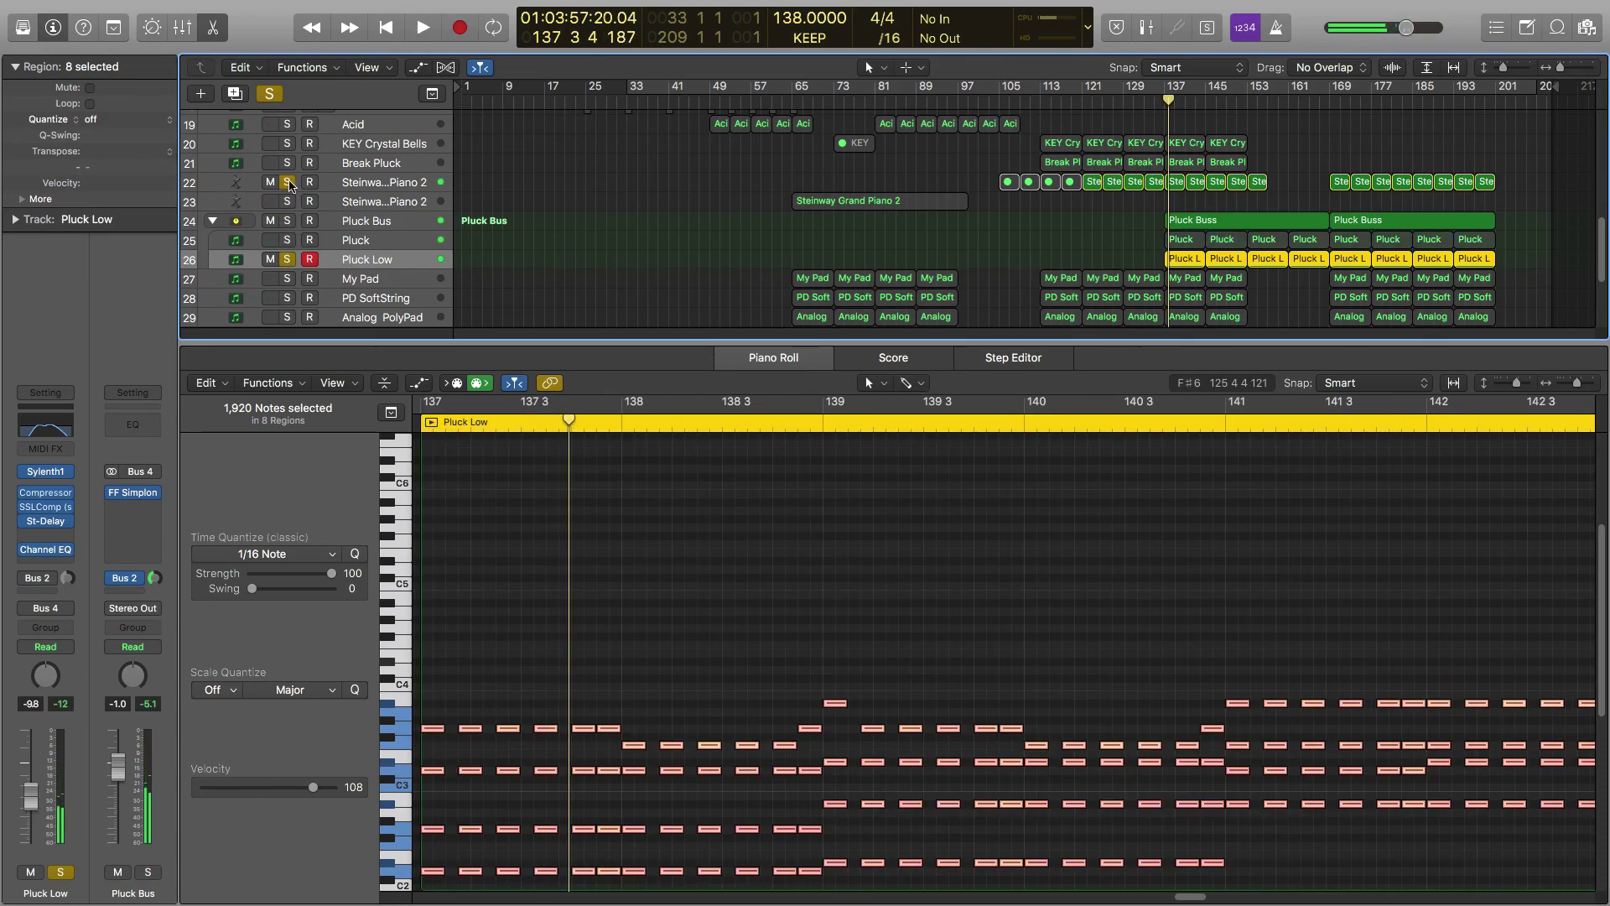
left_click(287, 182)
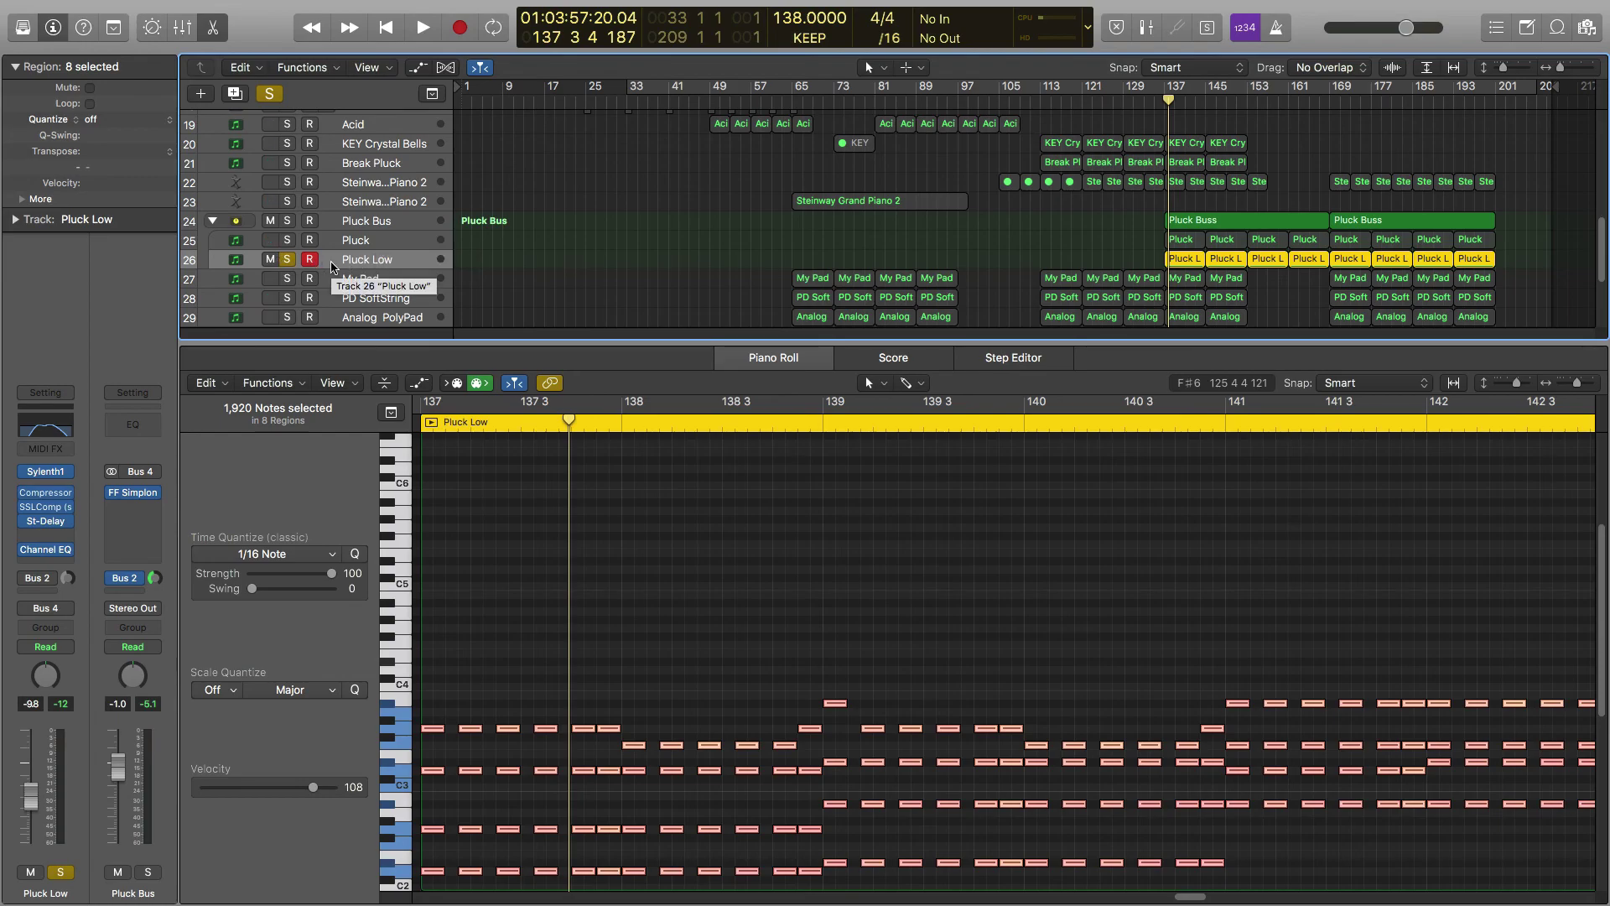
Listen to Pluck Low soloed, add Pluck to the solo, play both together and stop playback
key("space")
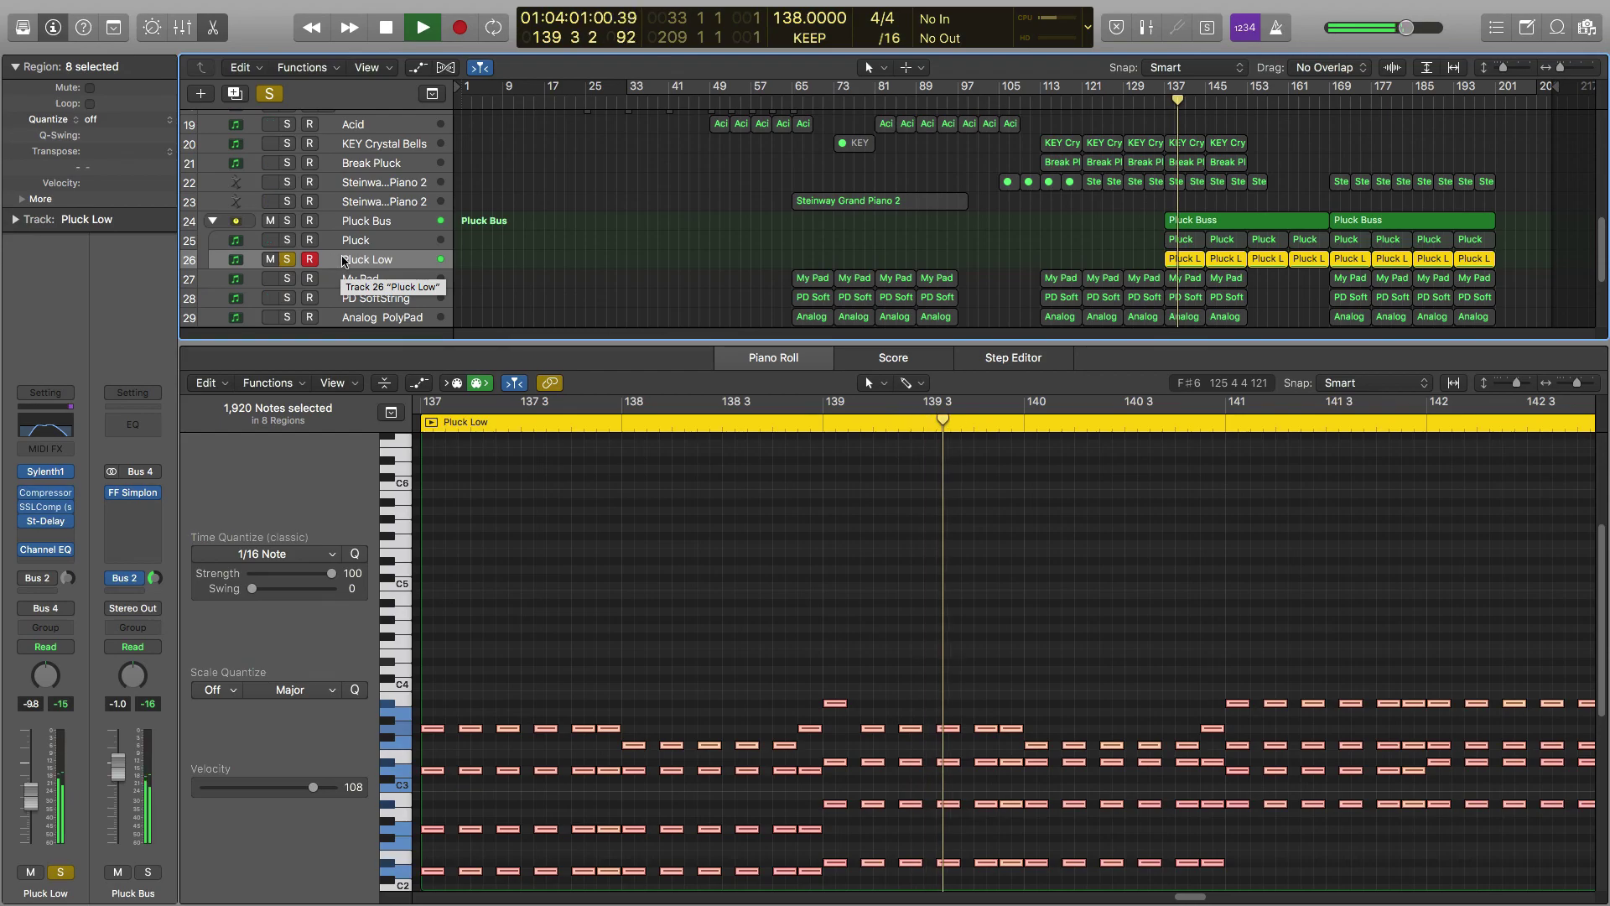
key("space")
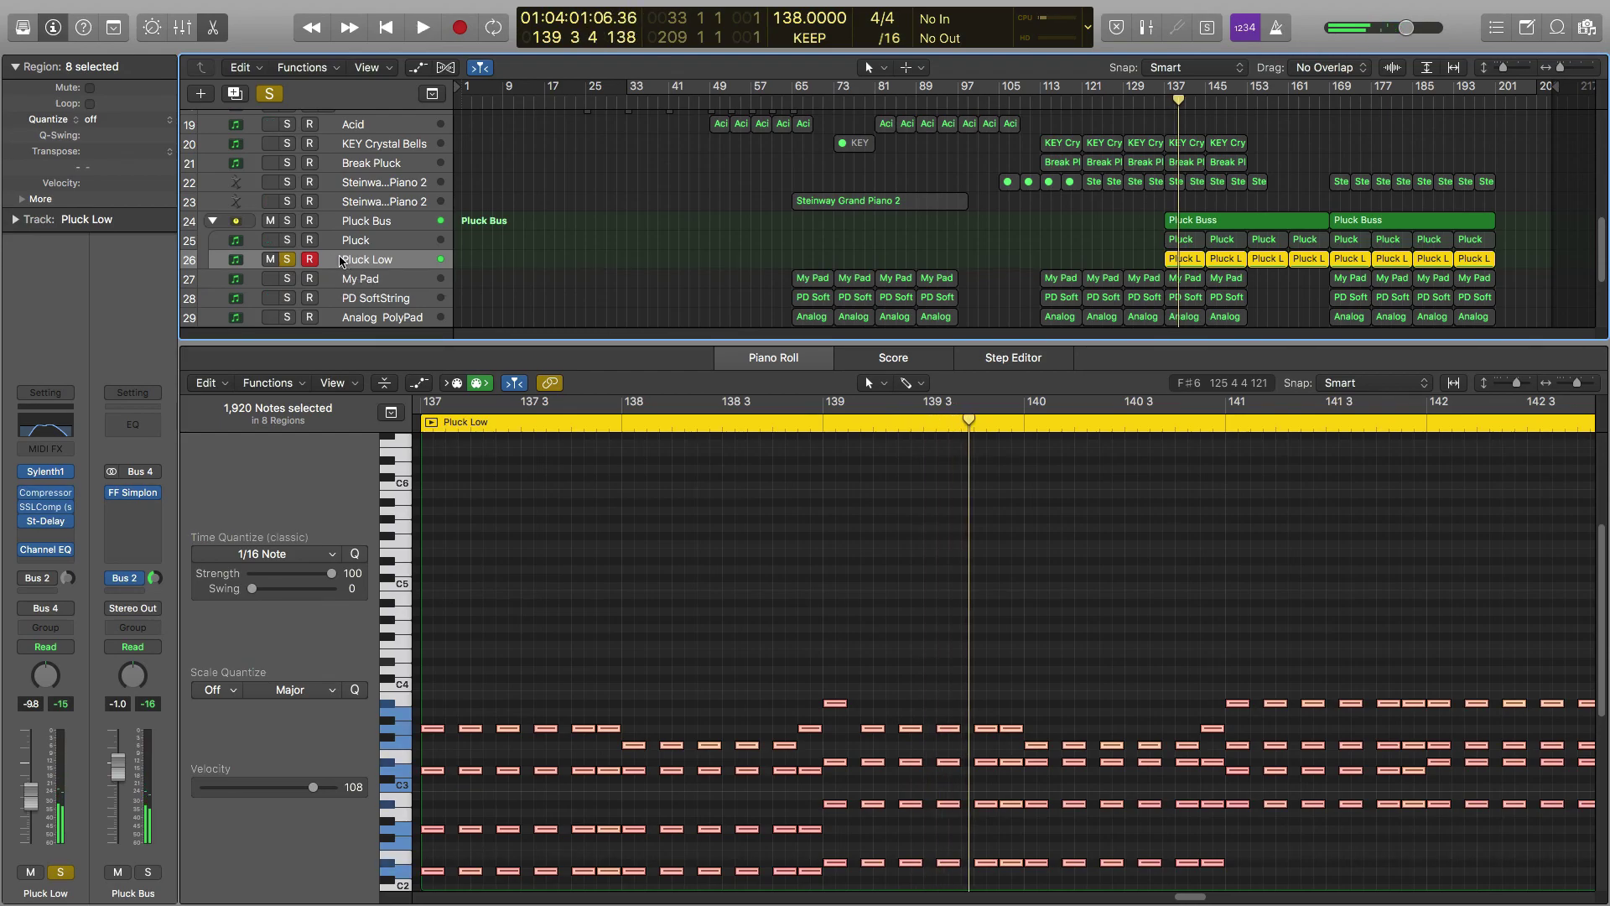
left_click(286, 241)
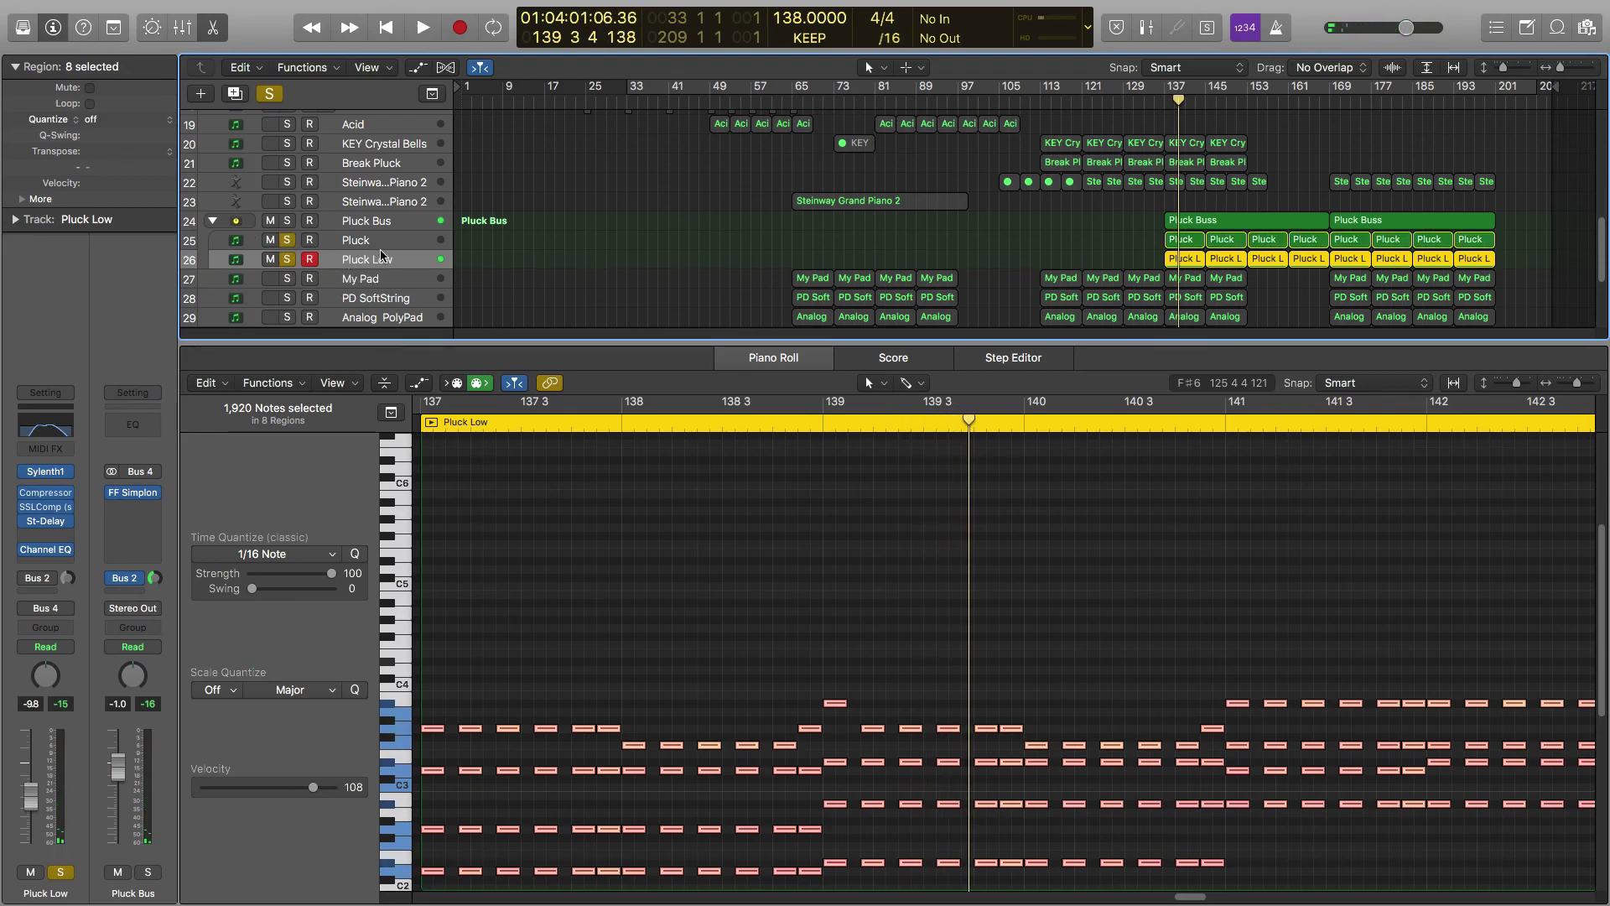
key("space")
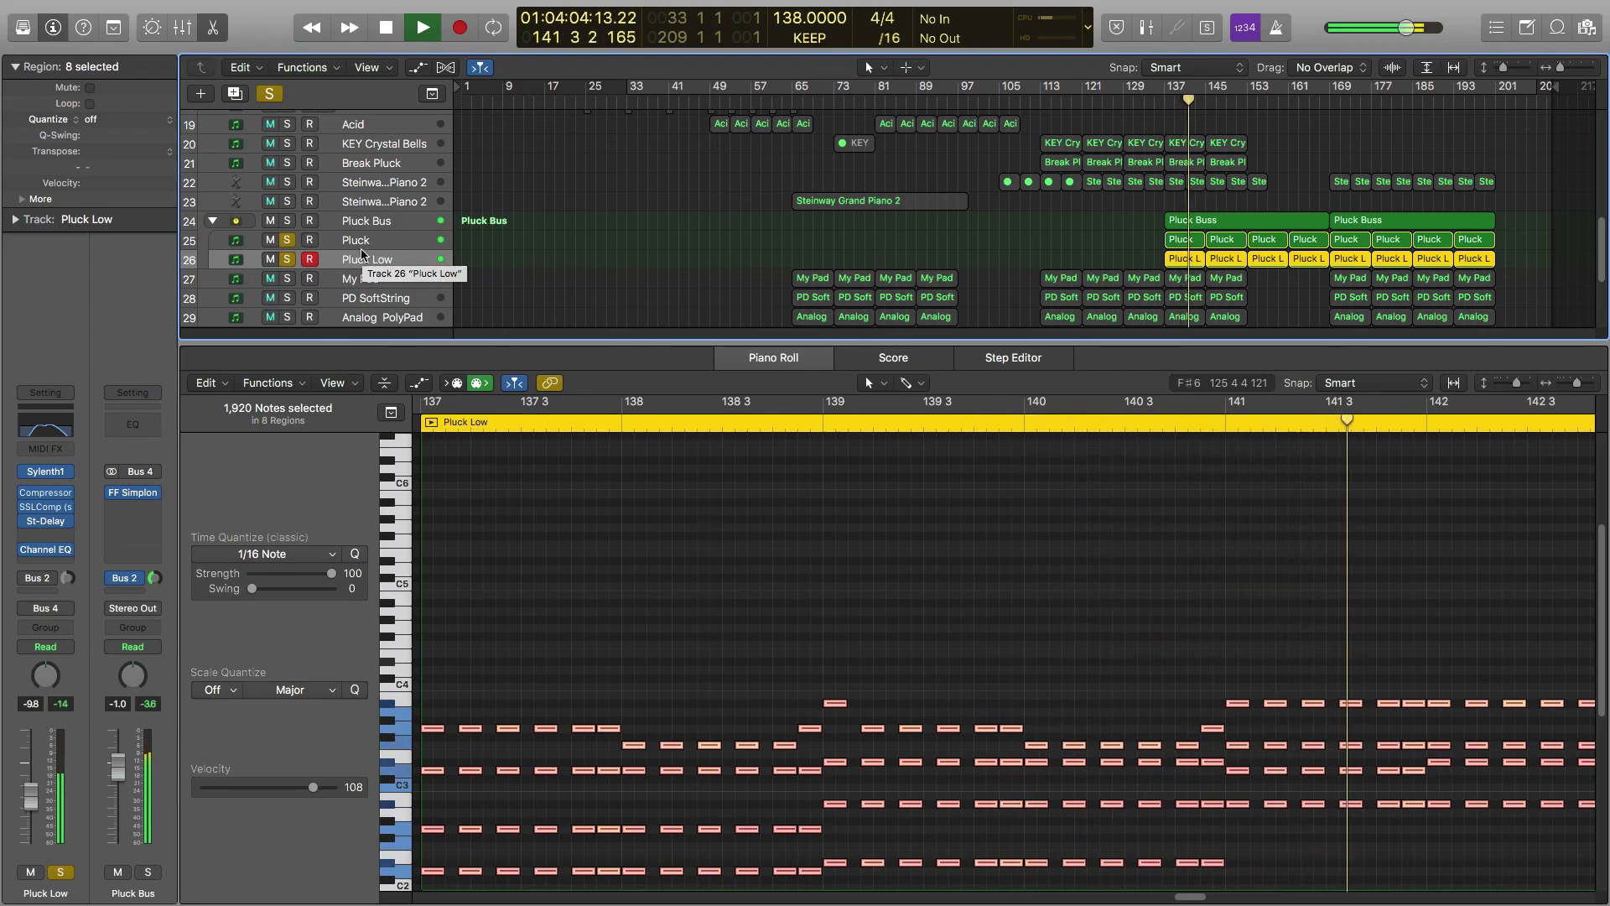
key("space")
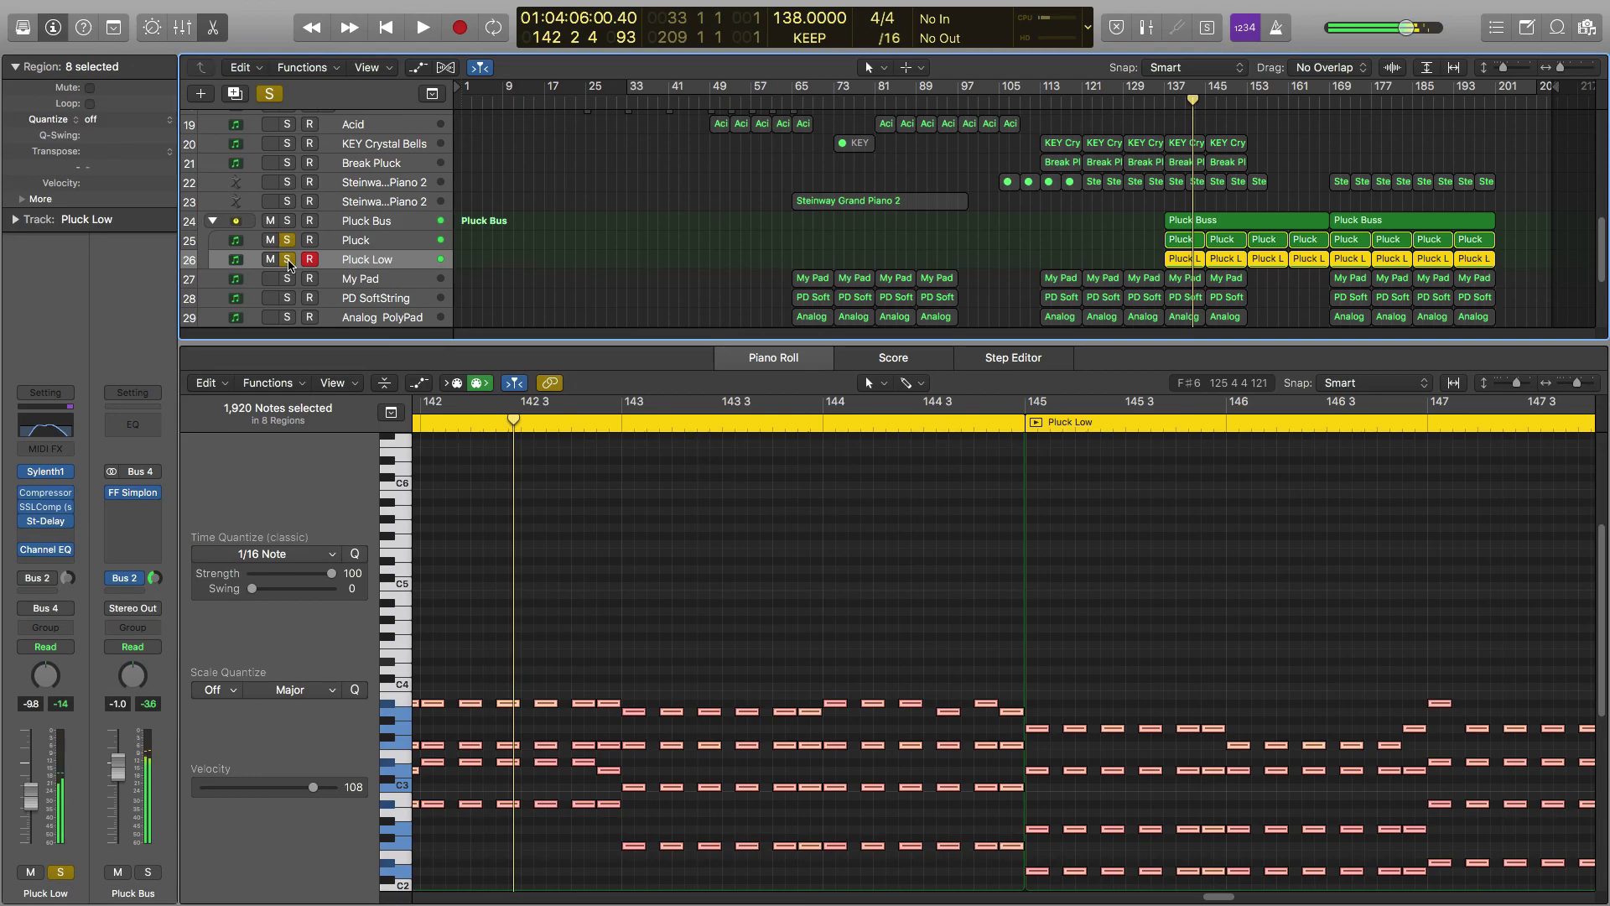
Play Pluck without Pluck Low, bring Pluck Low back in during playback, and stop with both tracks unsoloed
left_click(287, 262)
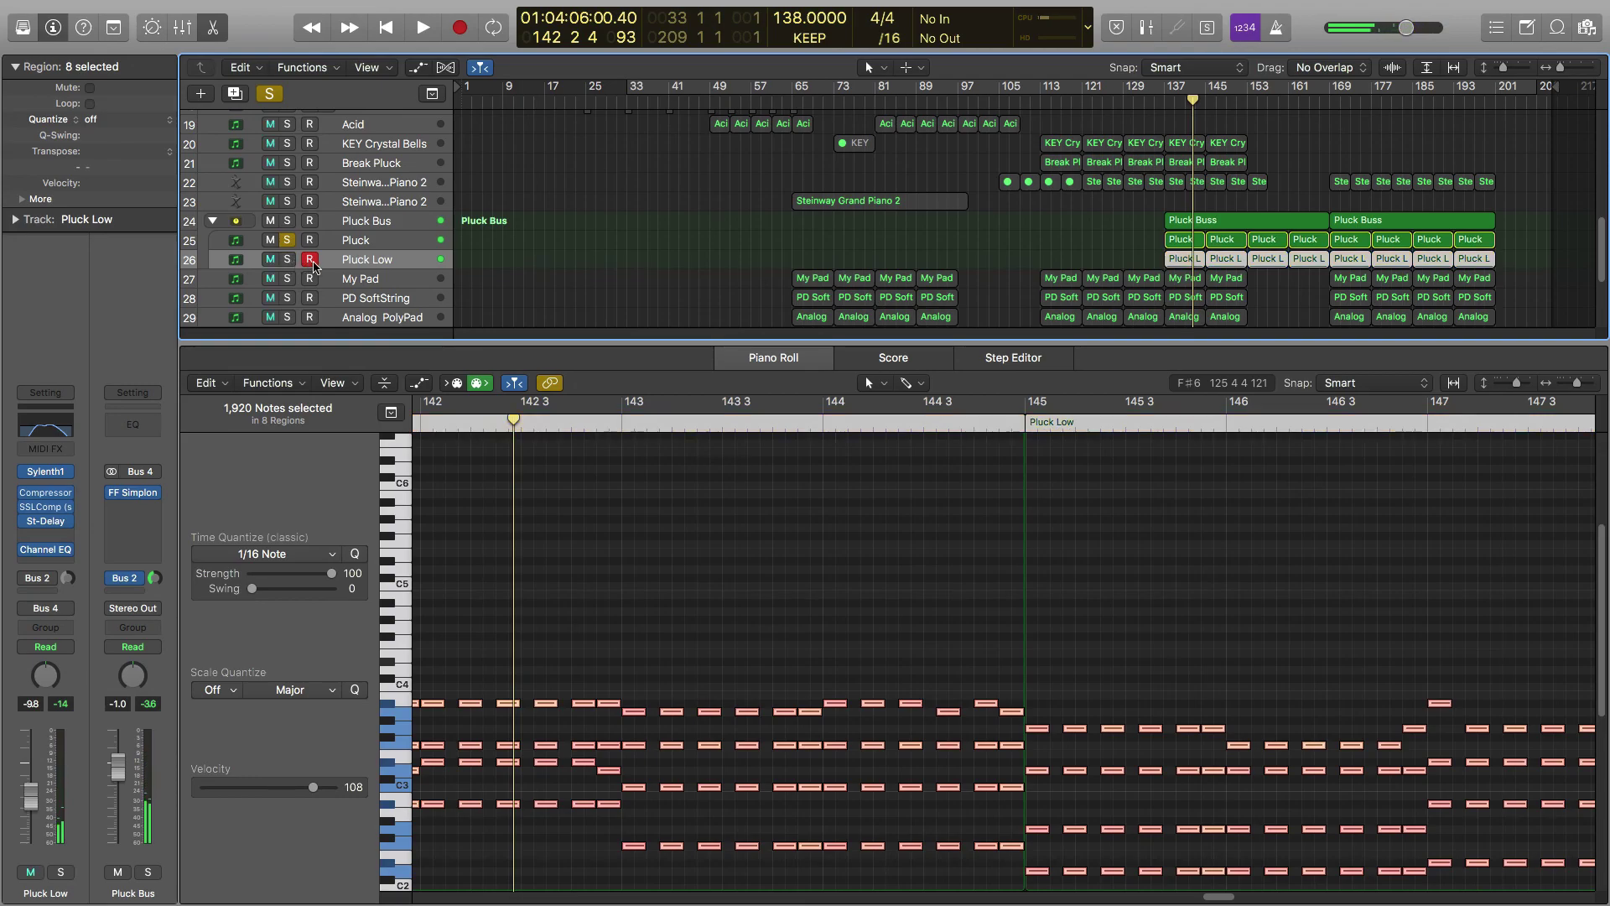
key("space")
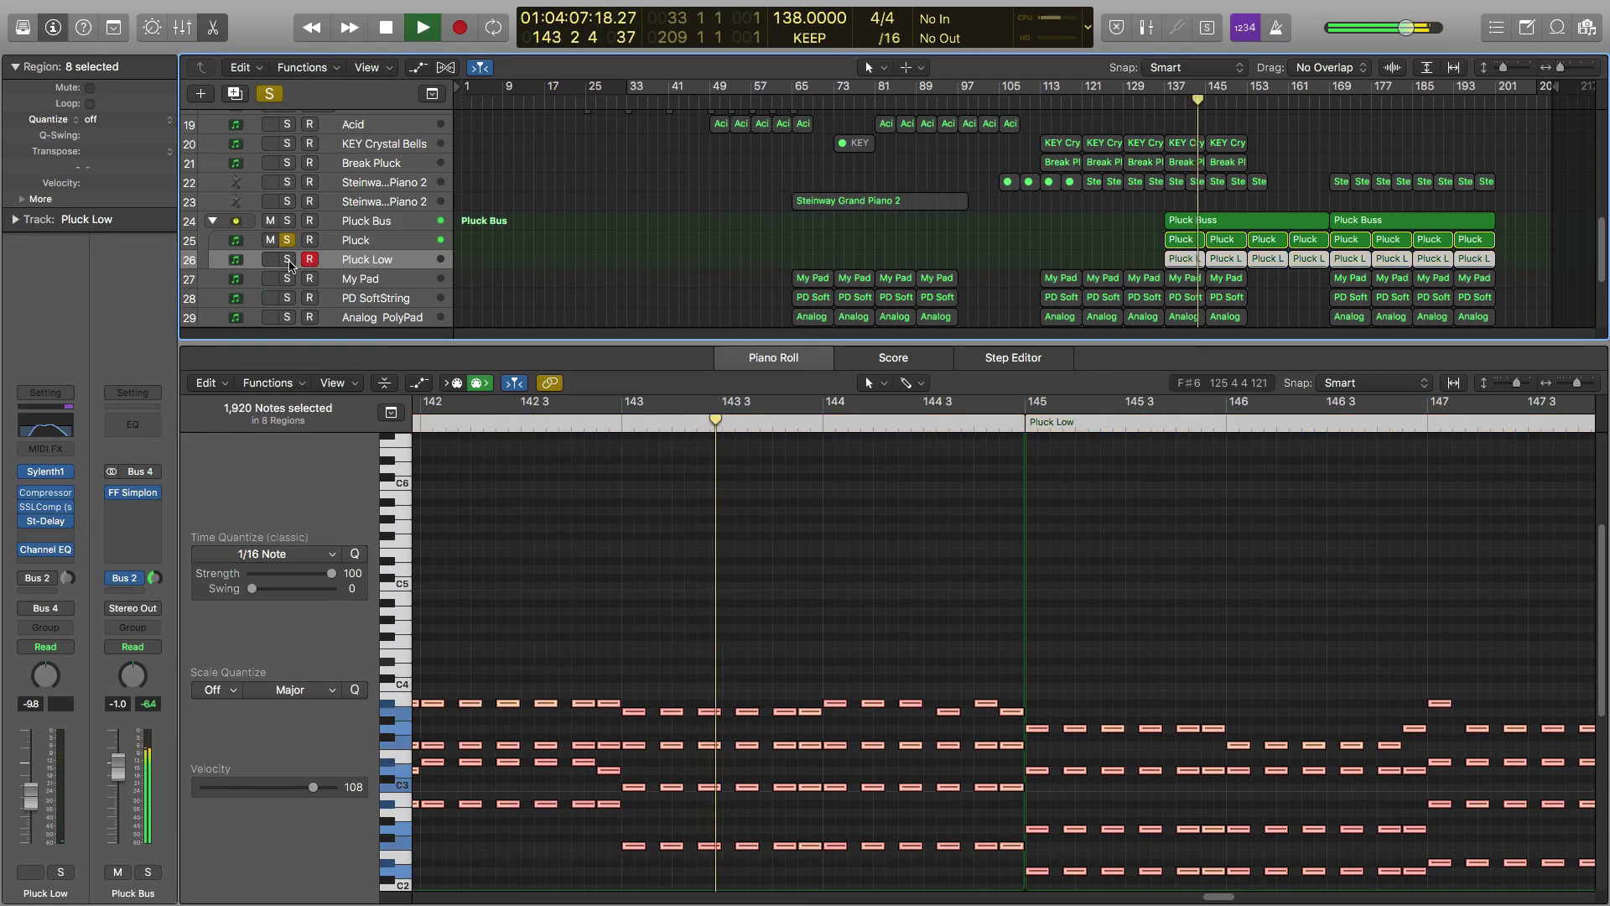
left_click(288, 261)
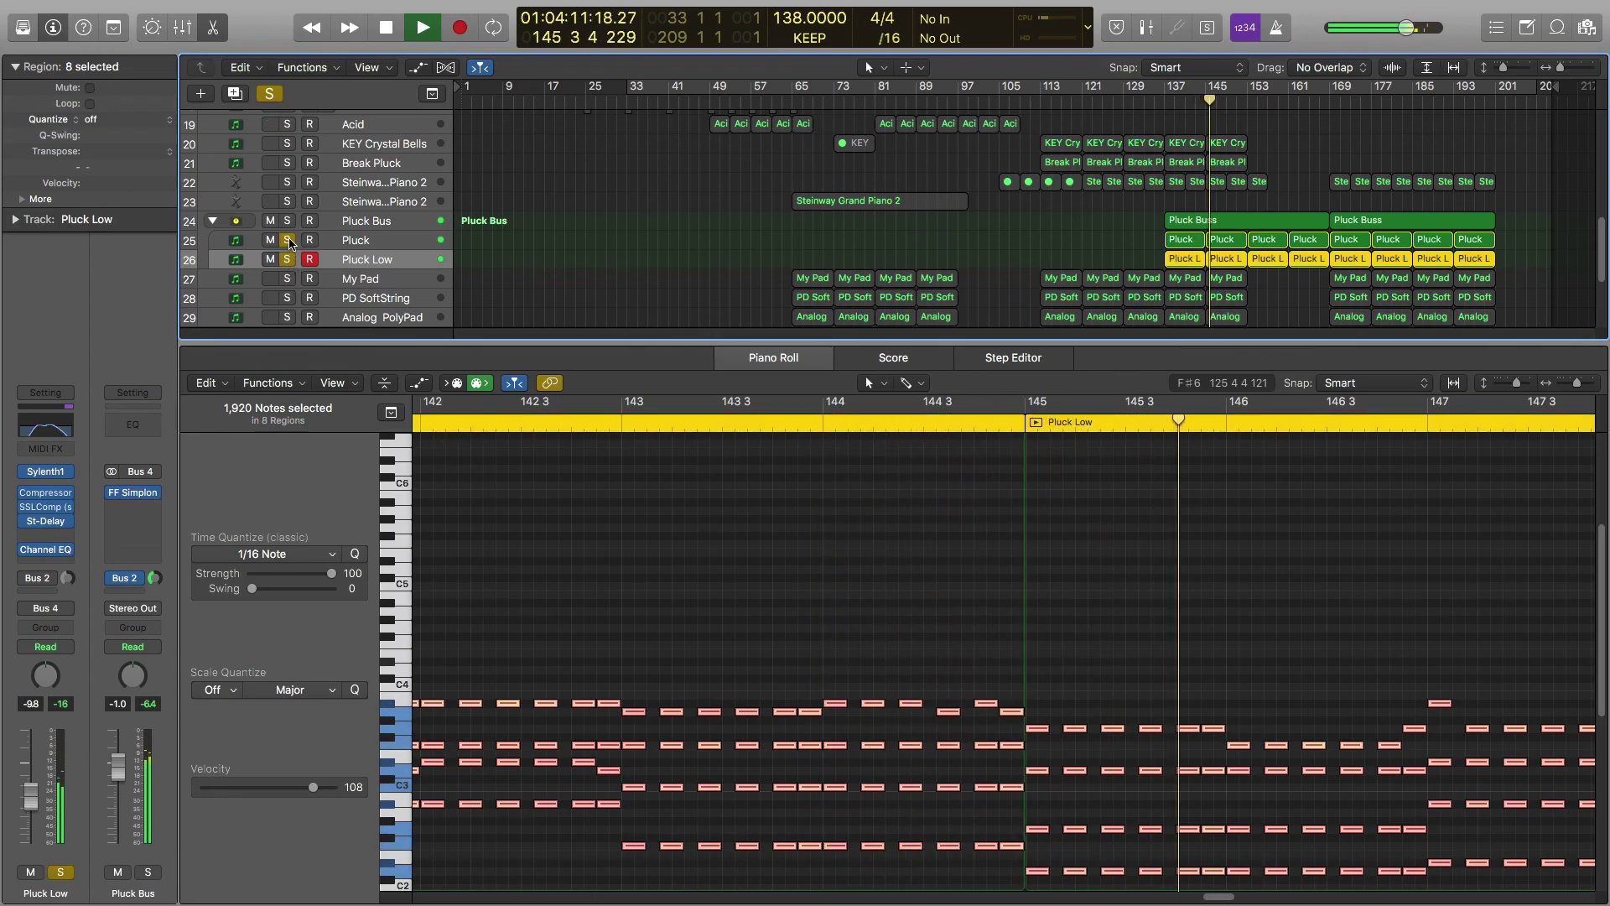
key("space")
left_click(288, 259)
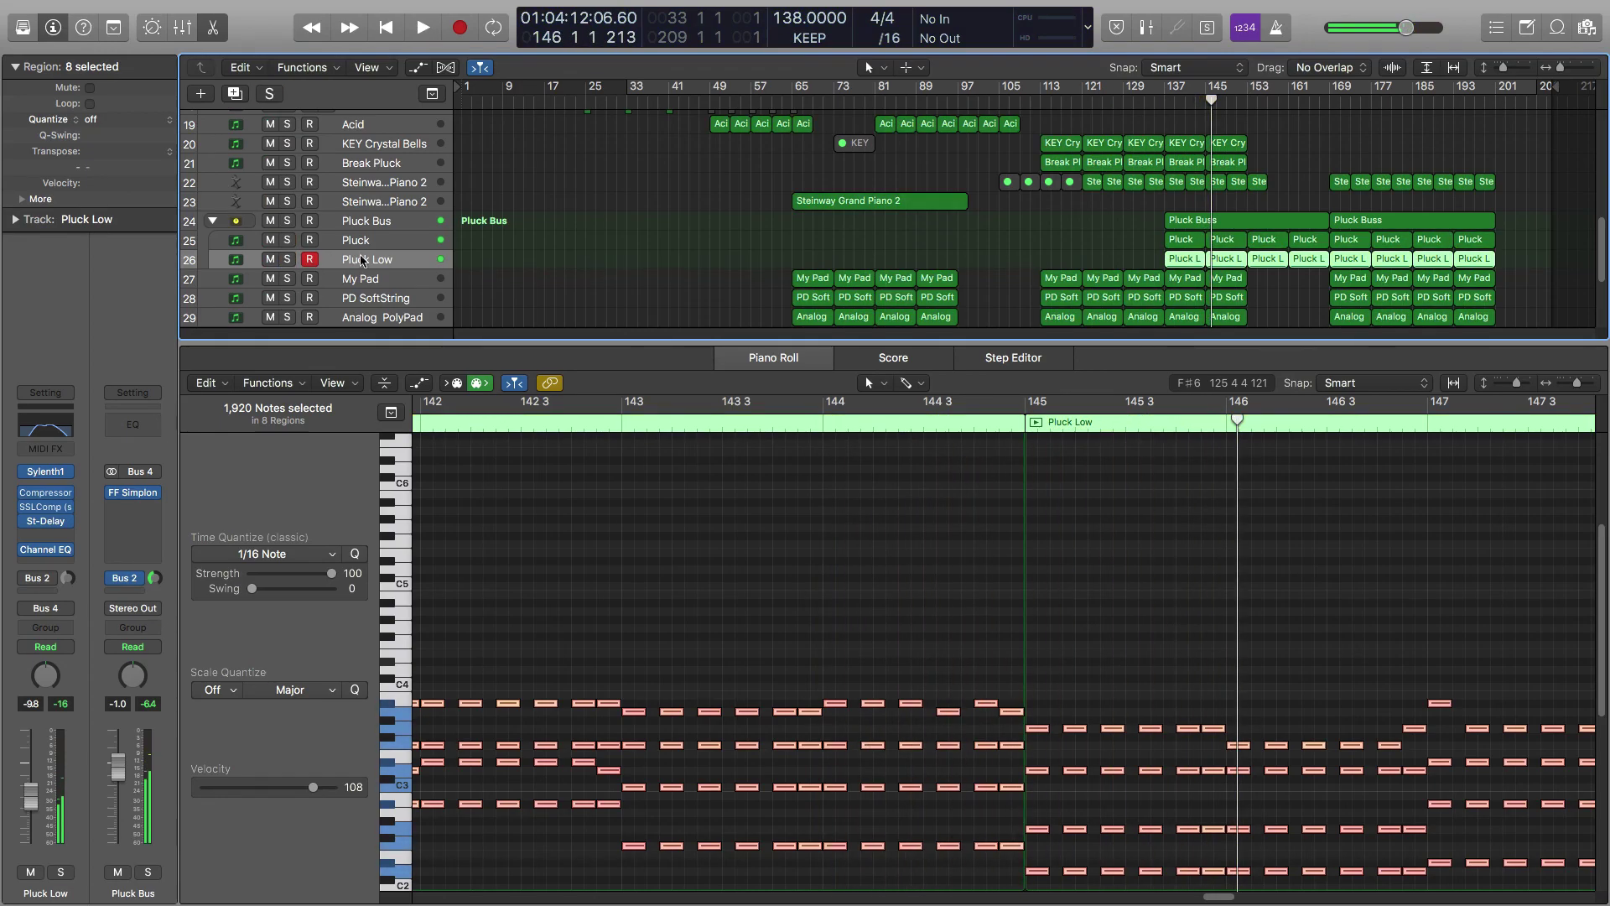
Hide the Piano Roll, select Vox FX BUS and inspect its JJP-Vocals plug-in, closing the plug-in window when done
scroll(505, 238, "down", 2)
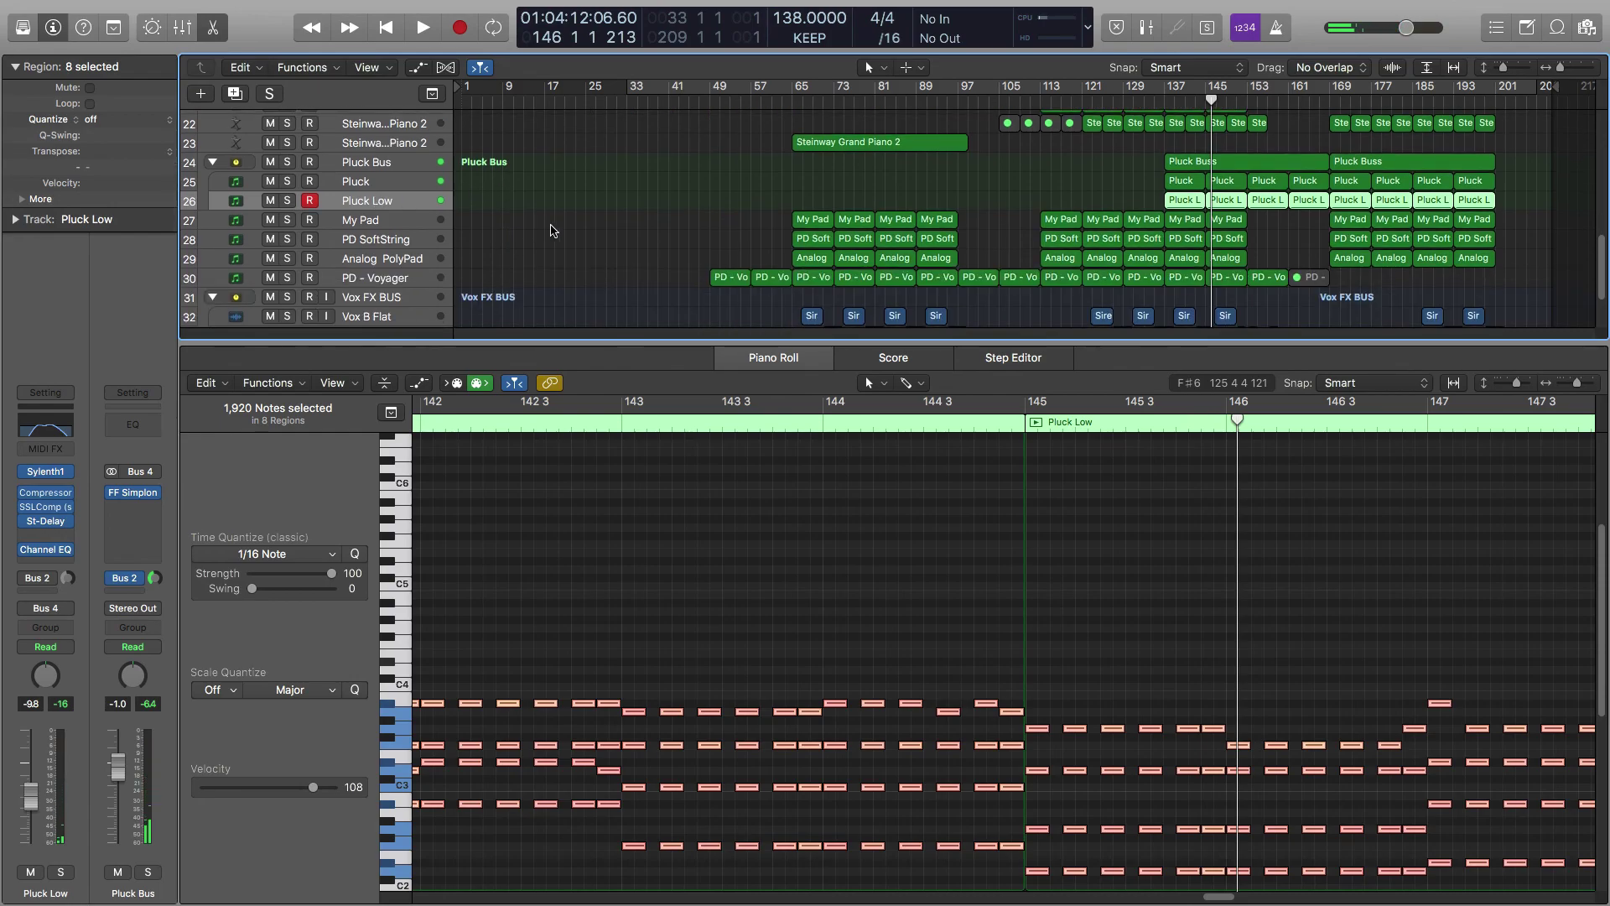
left_click(213, 27)
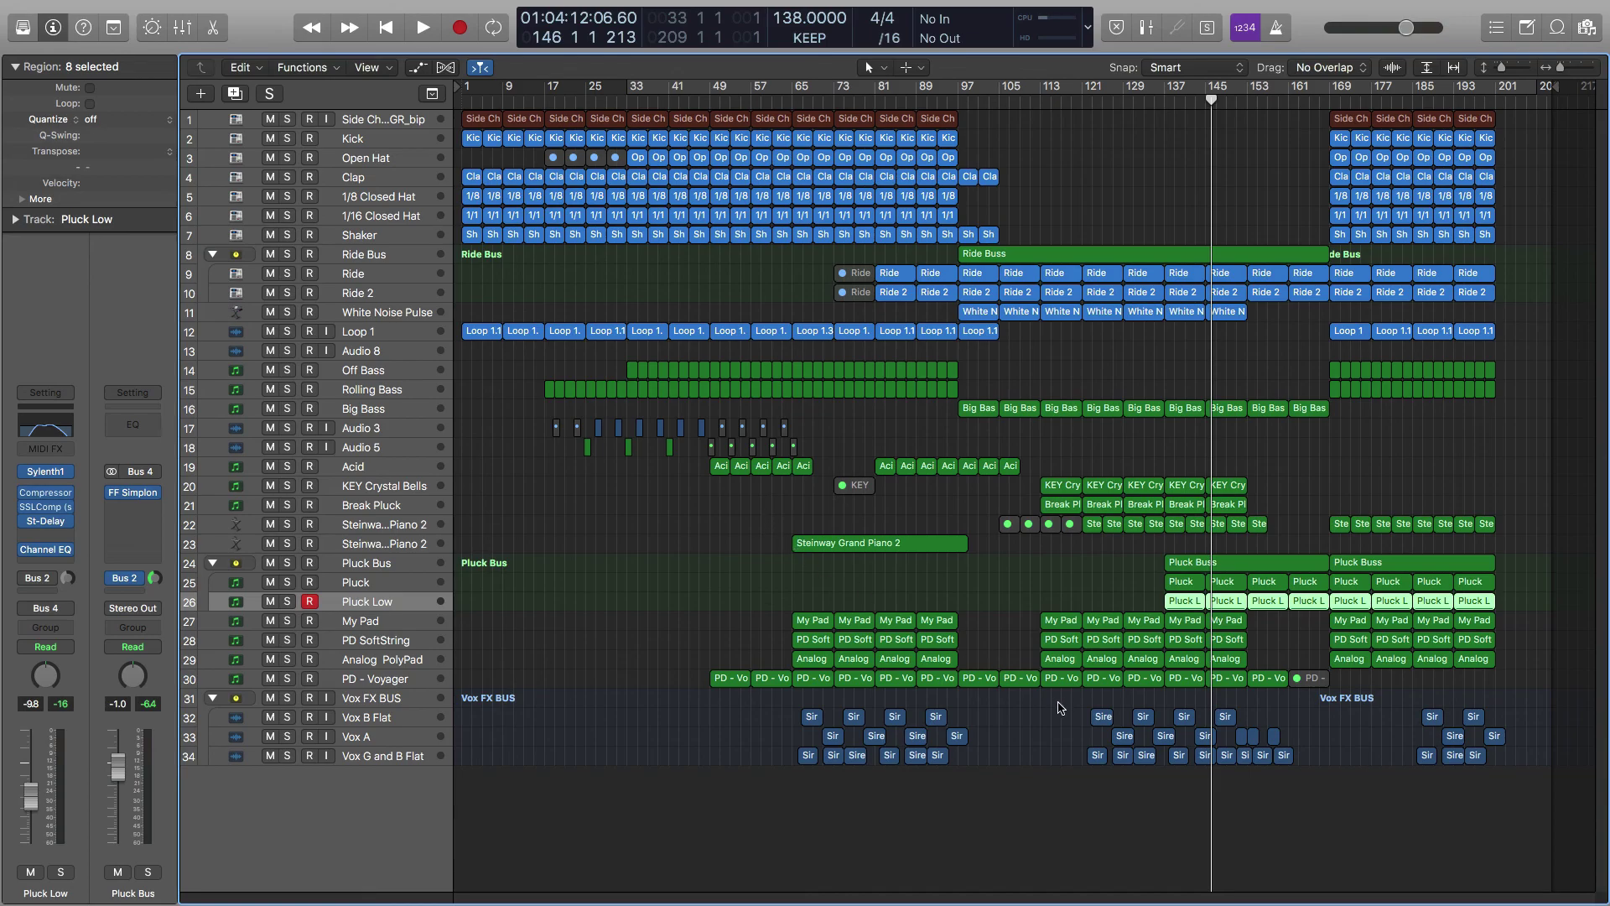
left_click(376, 703)
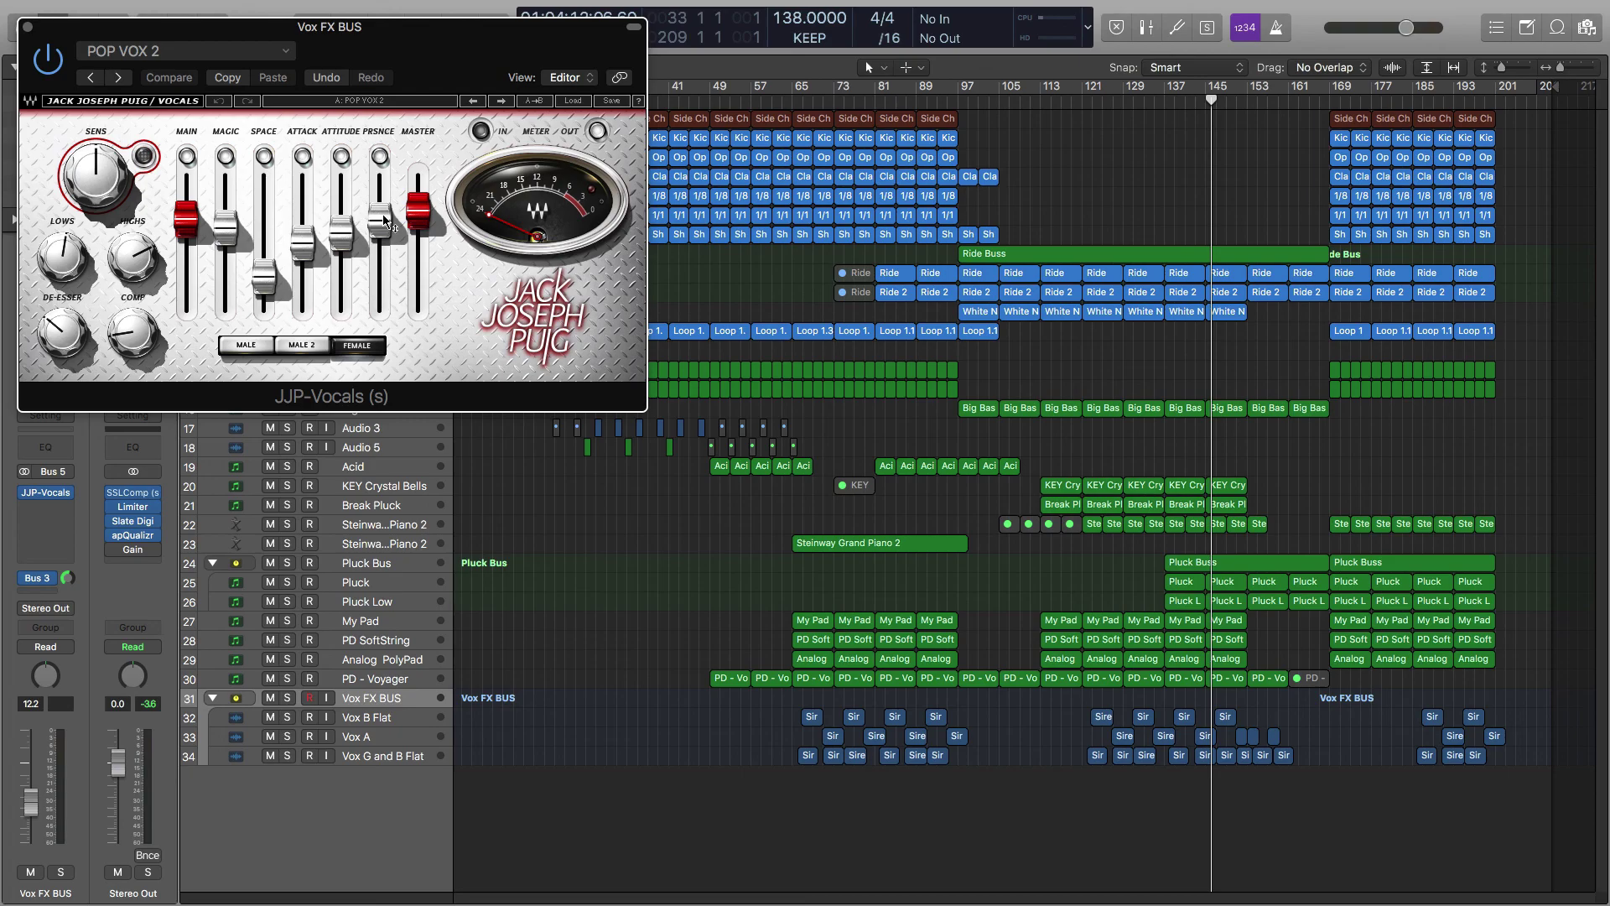
left_click(28, 27)
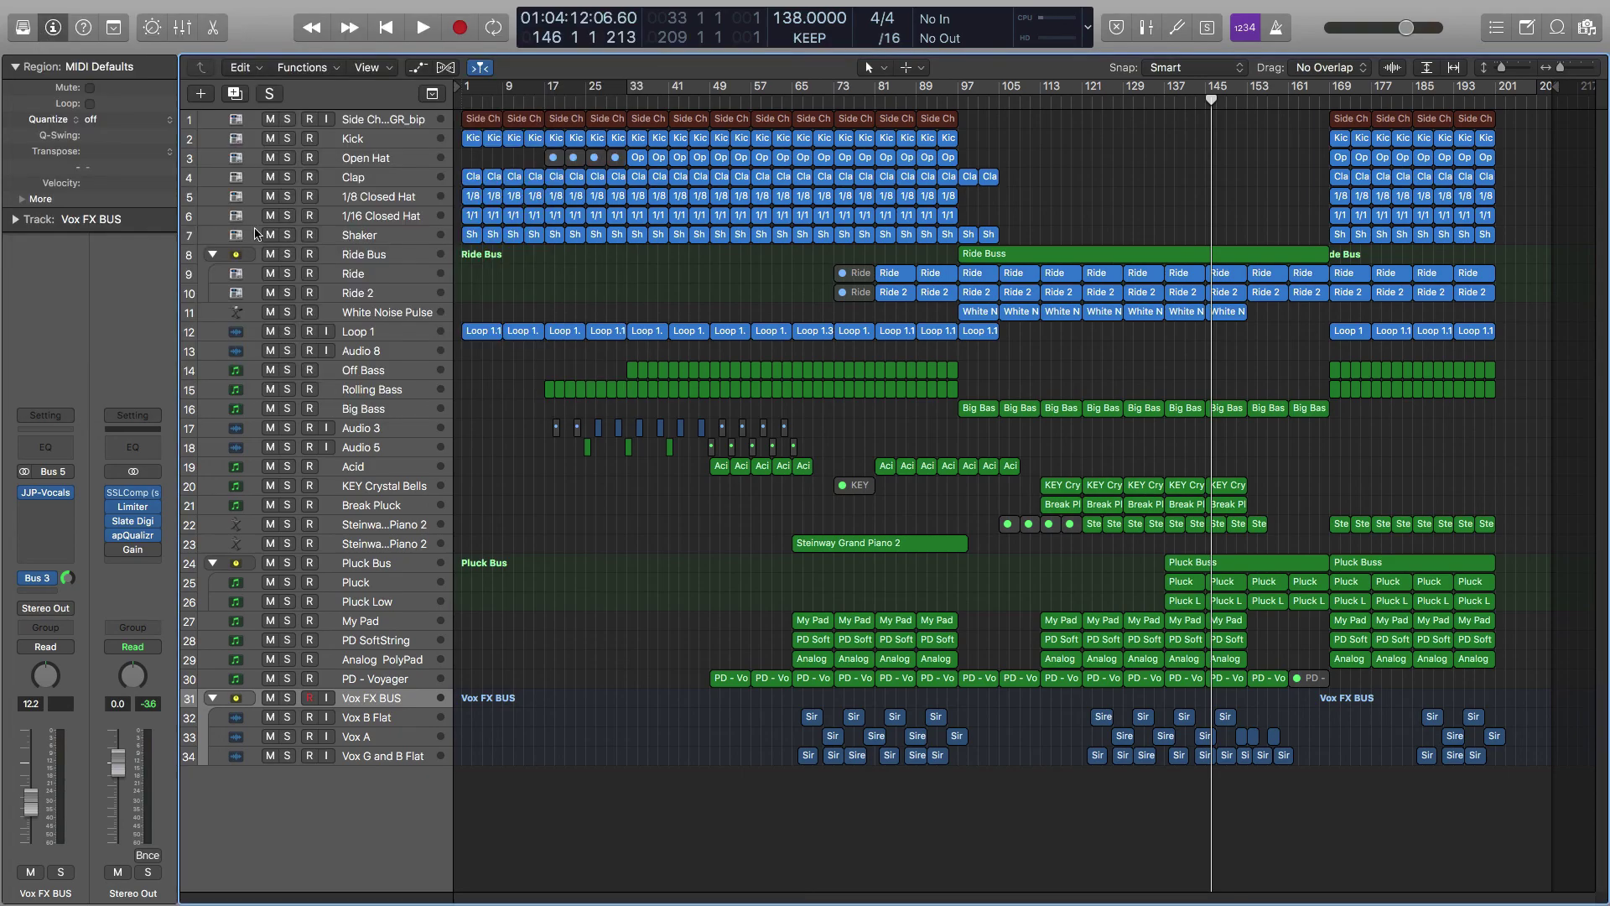
Solo Vox FX BUS and play the vocal chops from bar 146, pausing once before resuming playback
left_click(288, 698)
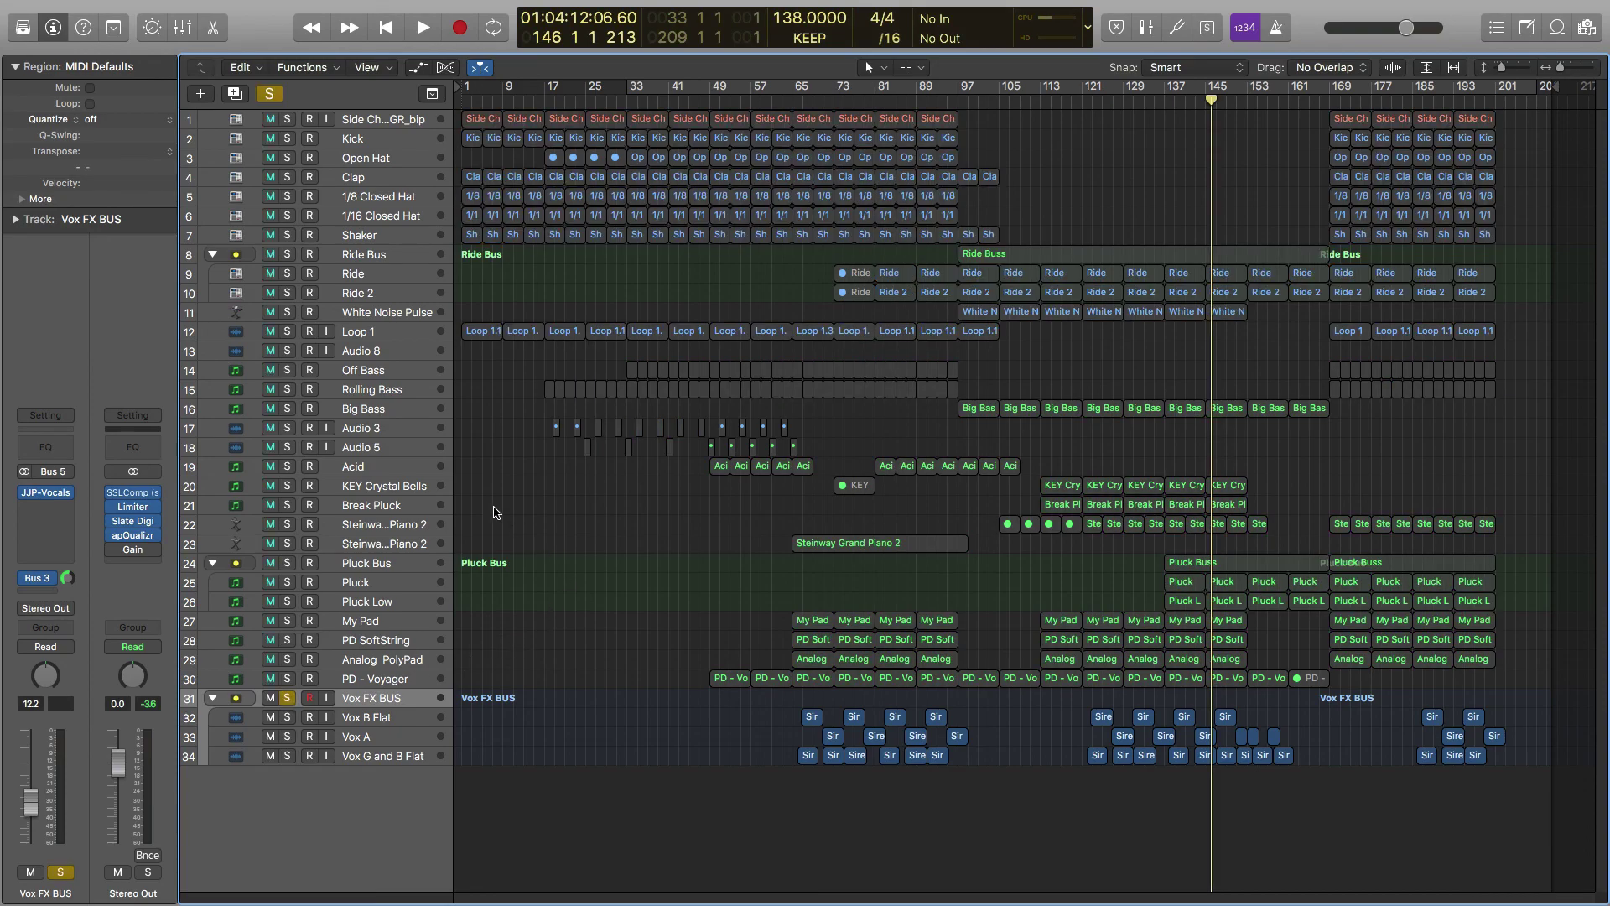
key("space")
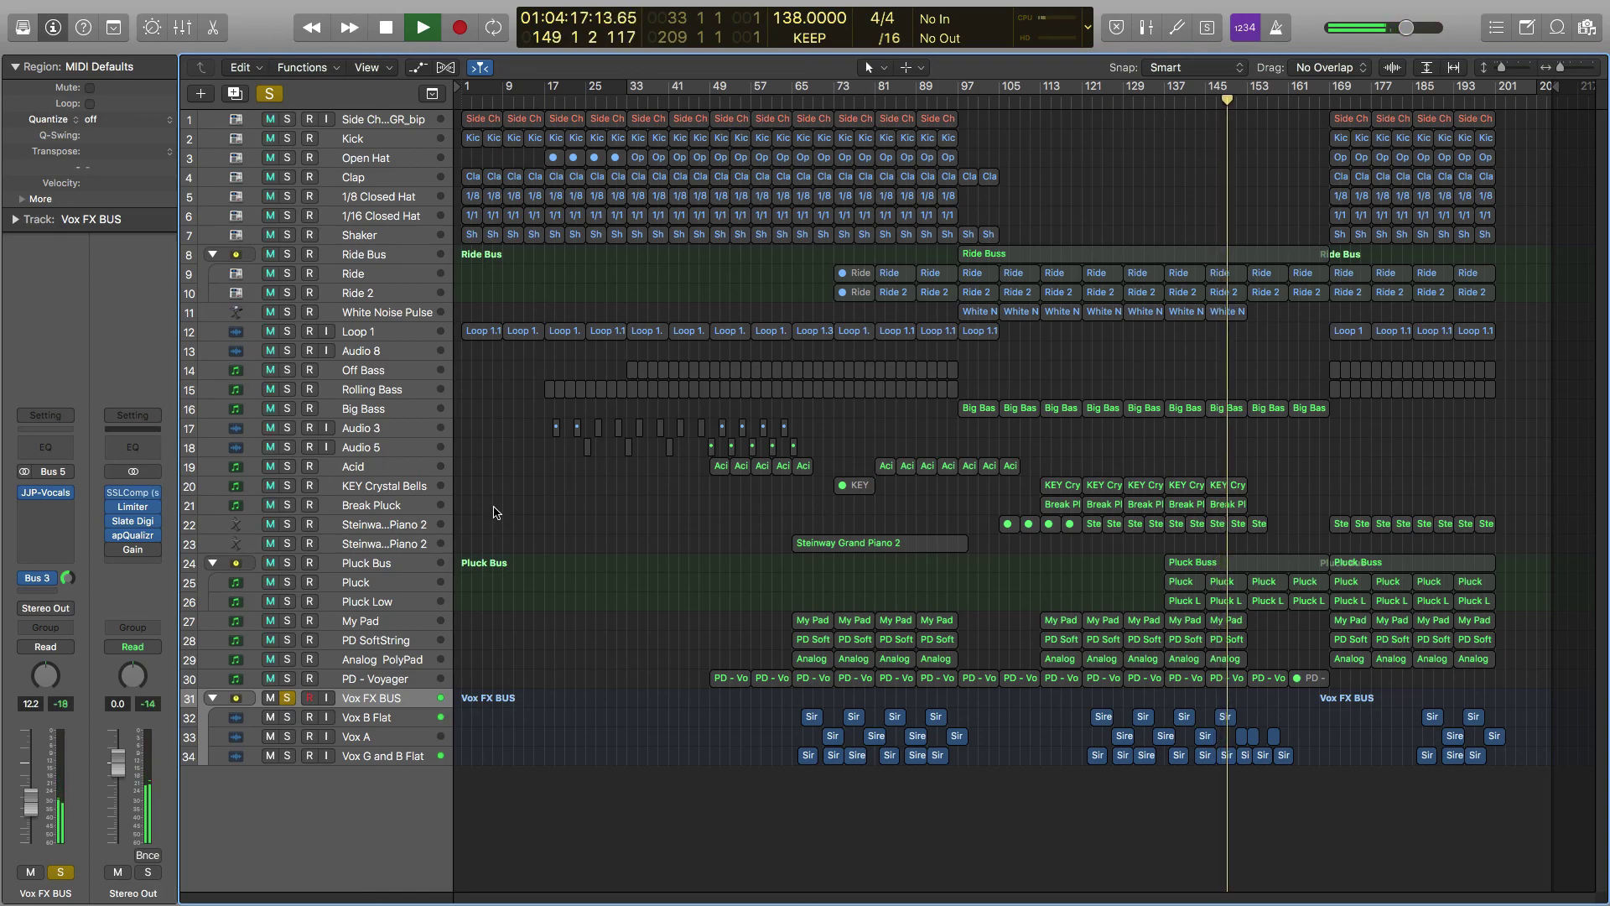
key("space")
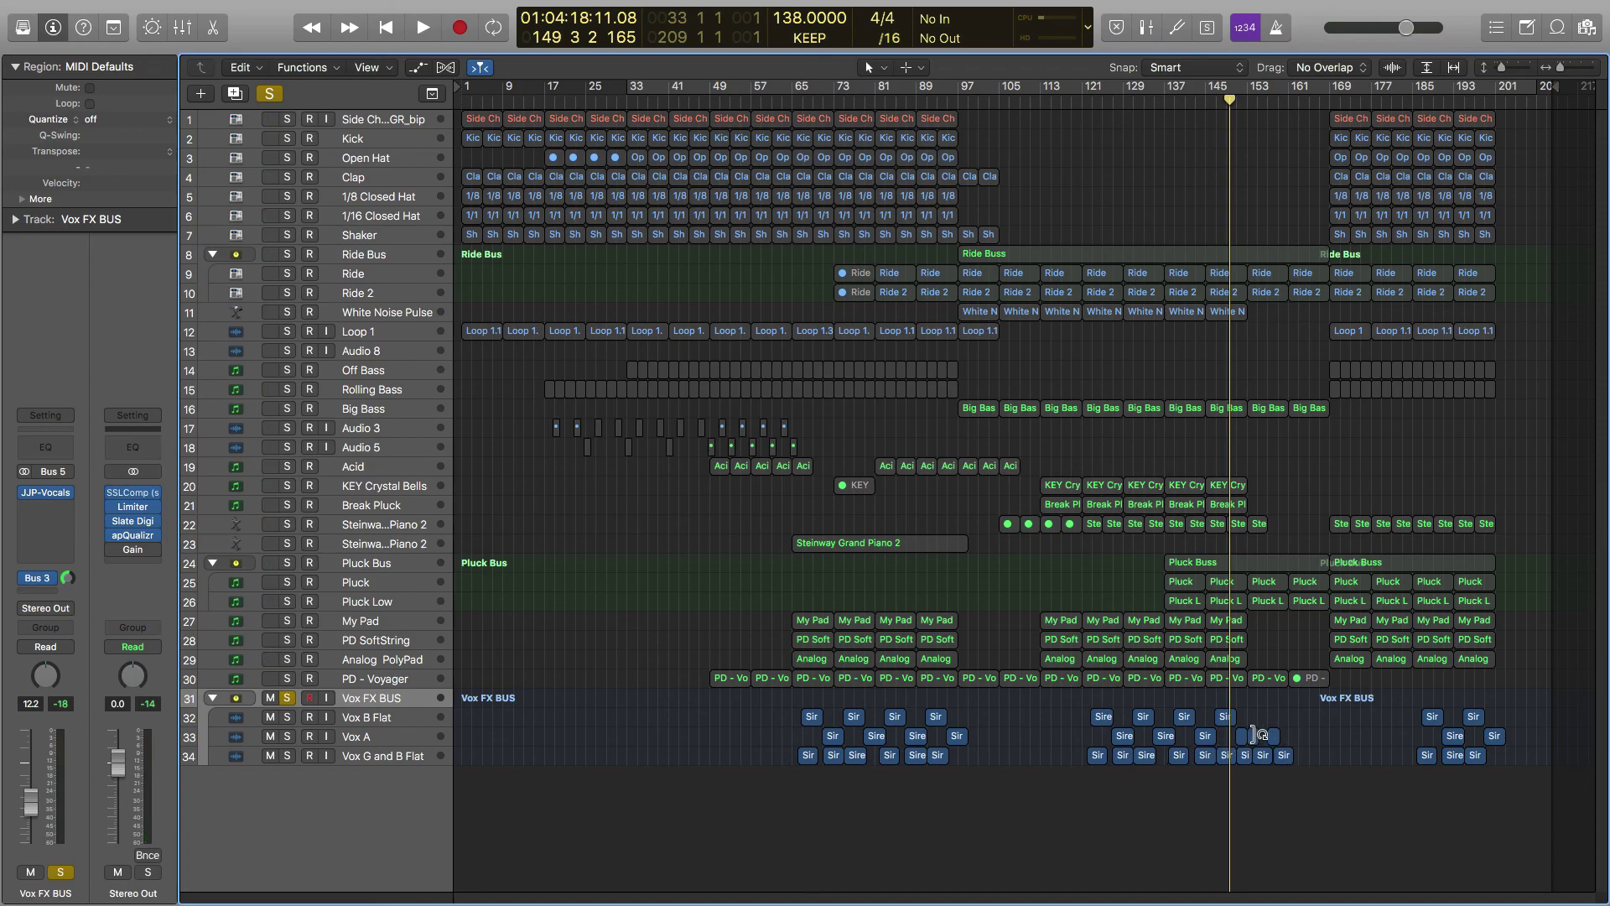
key("space")
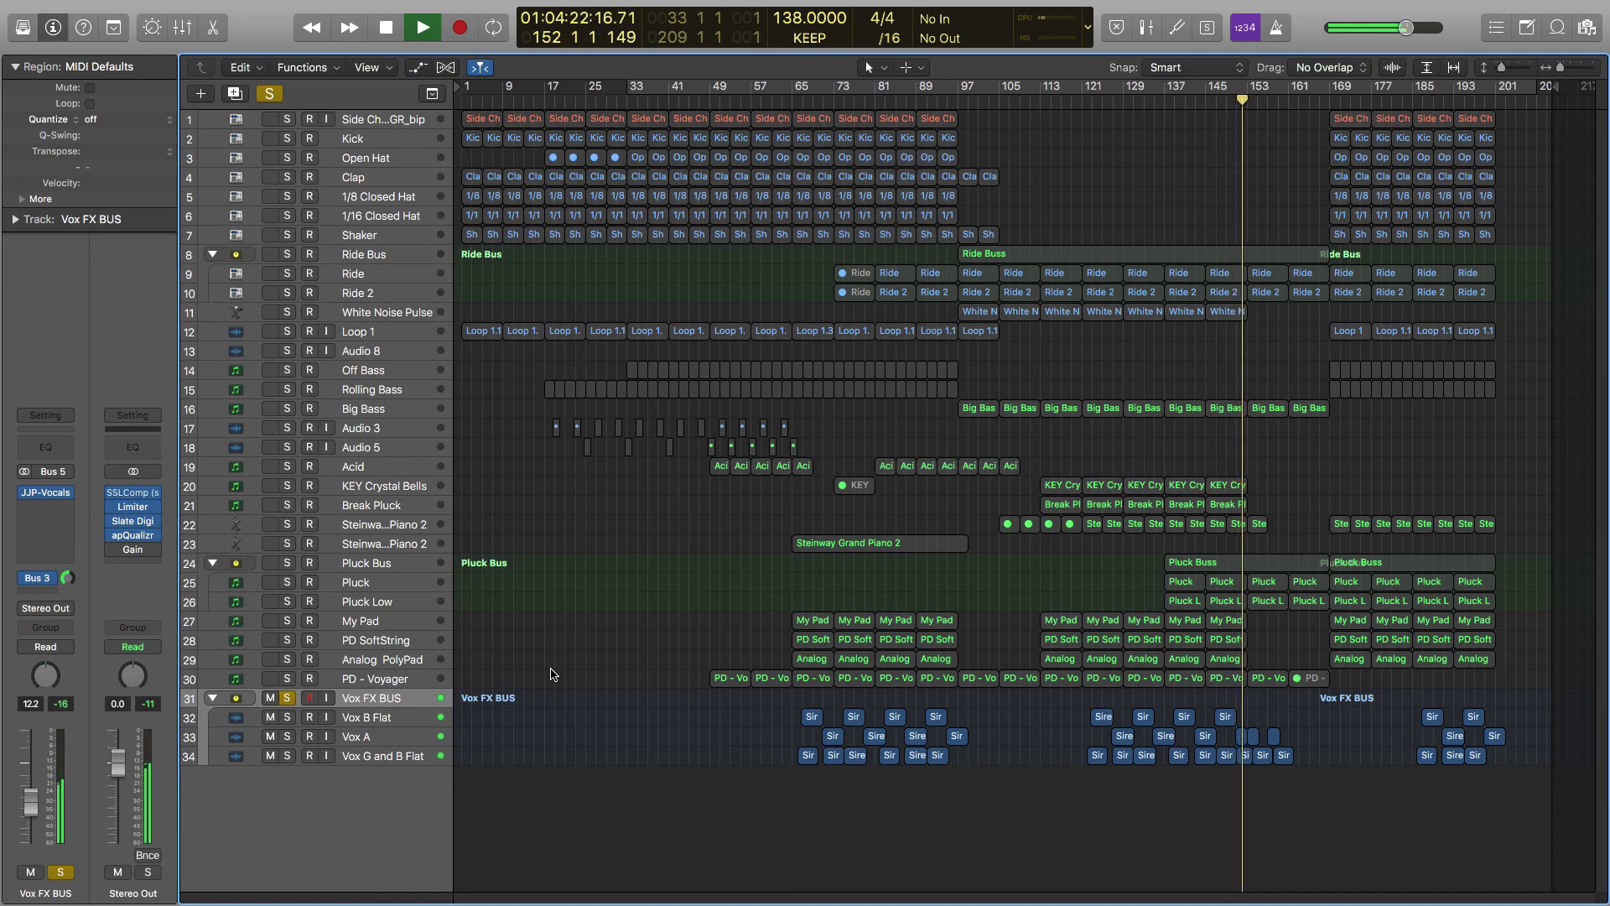
Compare the vocals in the full mix with the soloed Vox FX BUS, stop playback and clear the solo
left_click(288, 698)
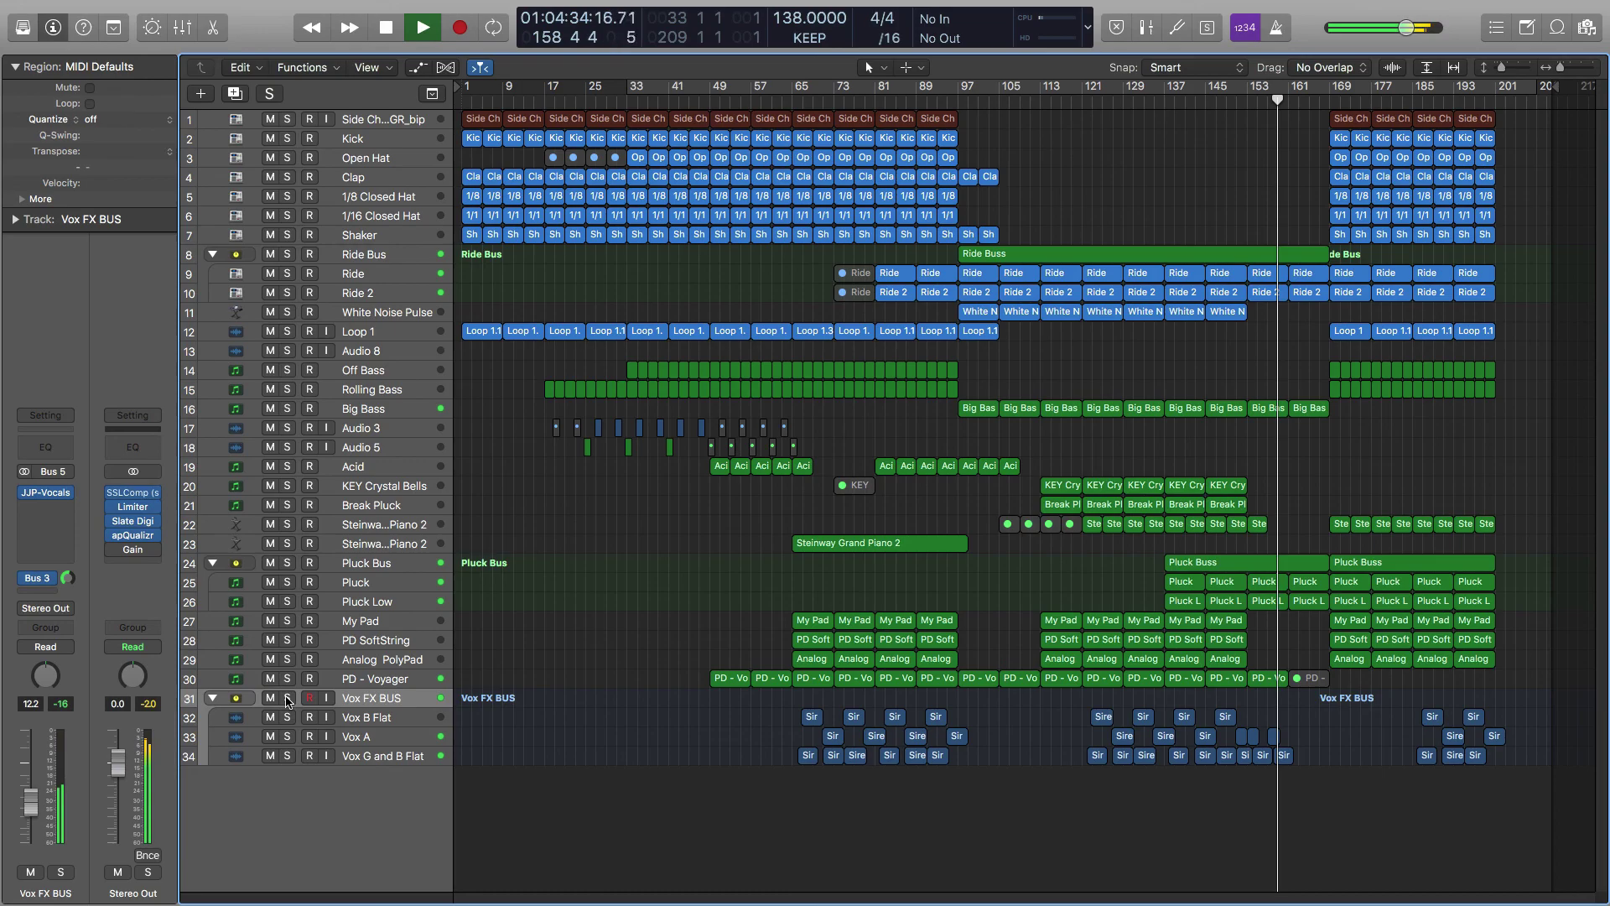
left_click(287, 698)
key("space")
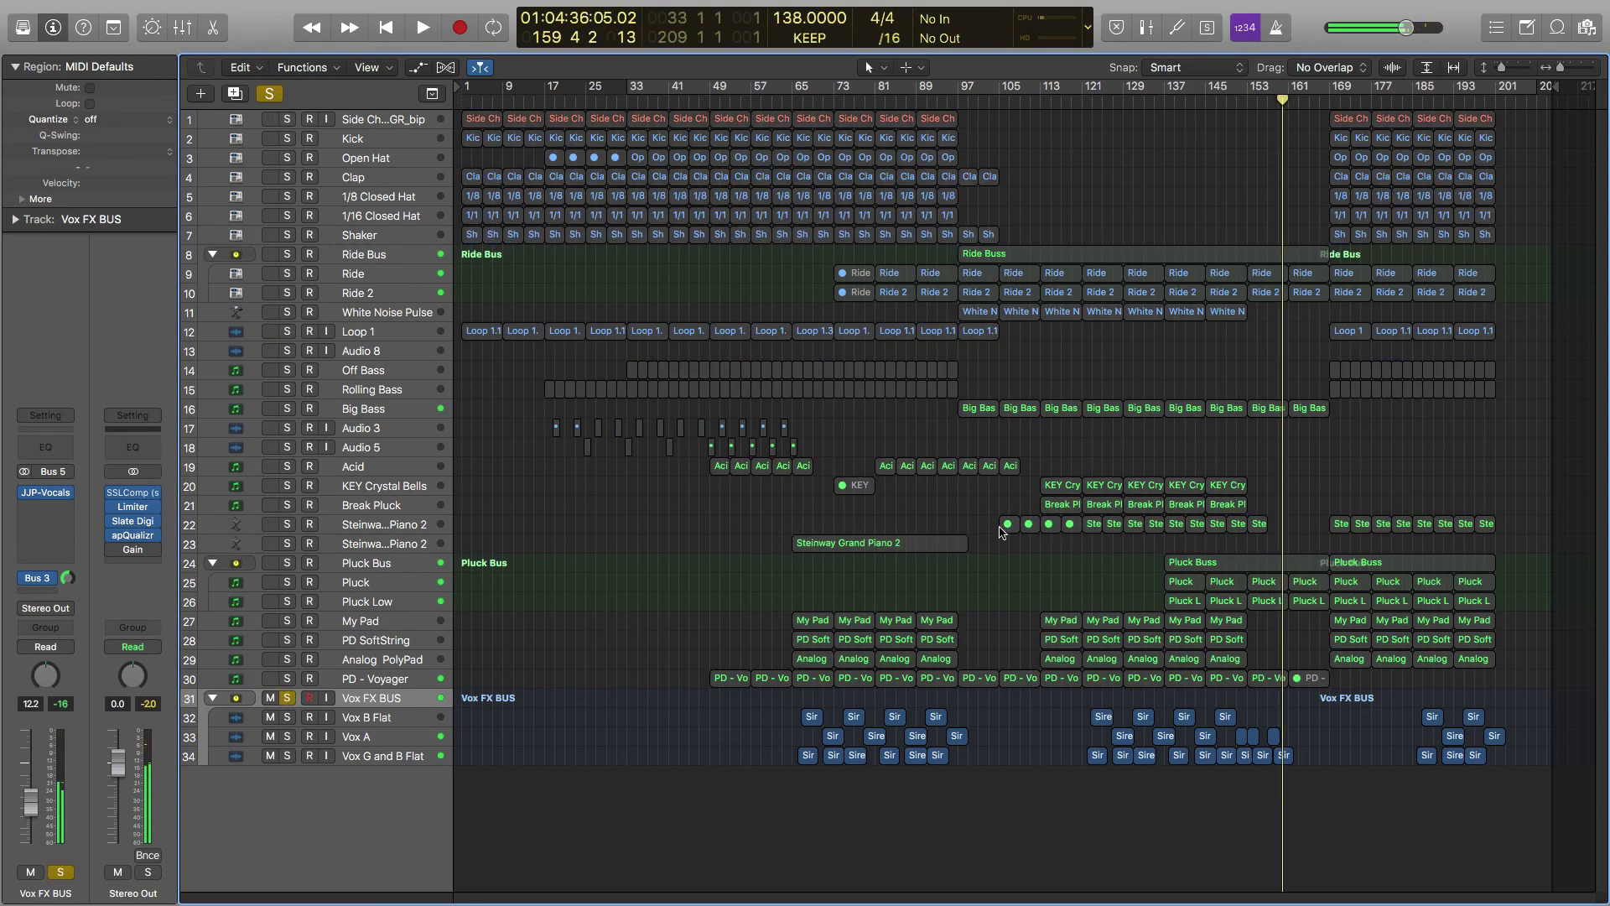
left_click(286, 698)
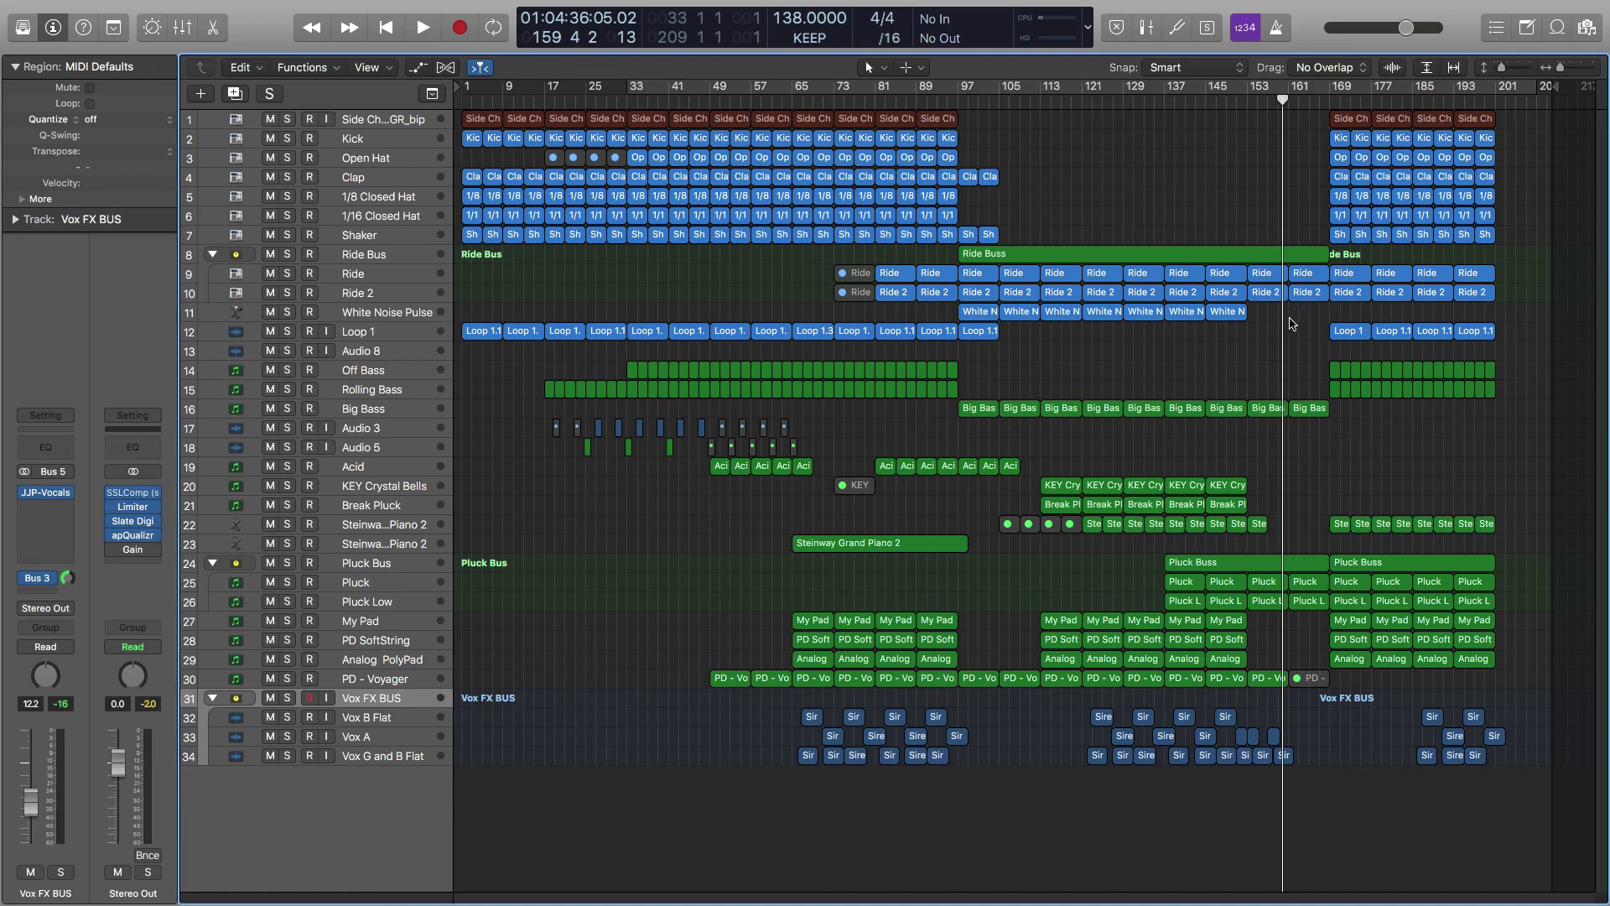
Display the notes of the last Big Bass region at bar 161 and compare them with the preceding region's
left_click(1305, 411)
double_click(1305, 410)
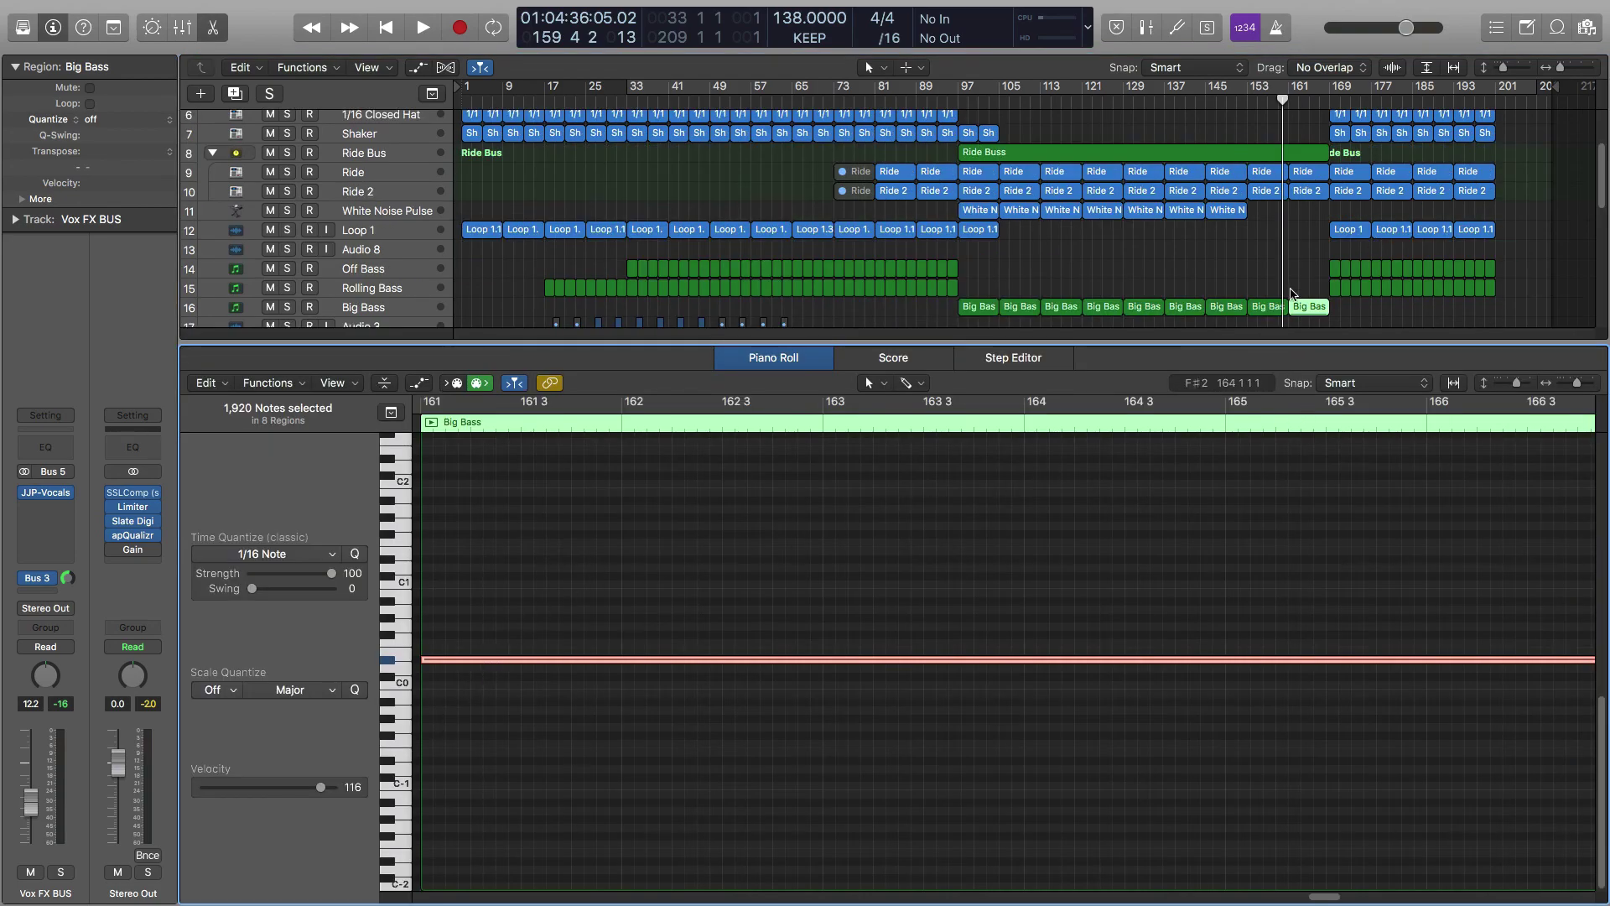
left_click(1265, 307)
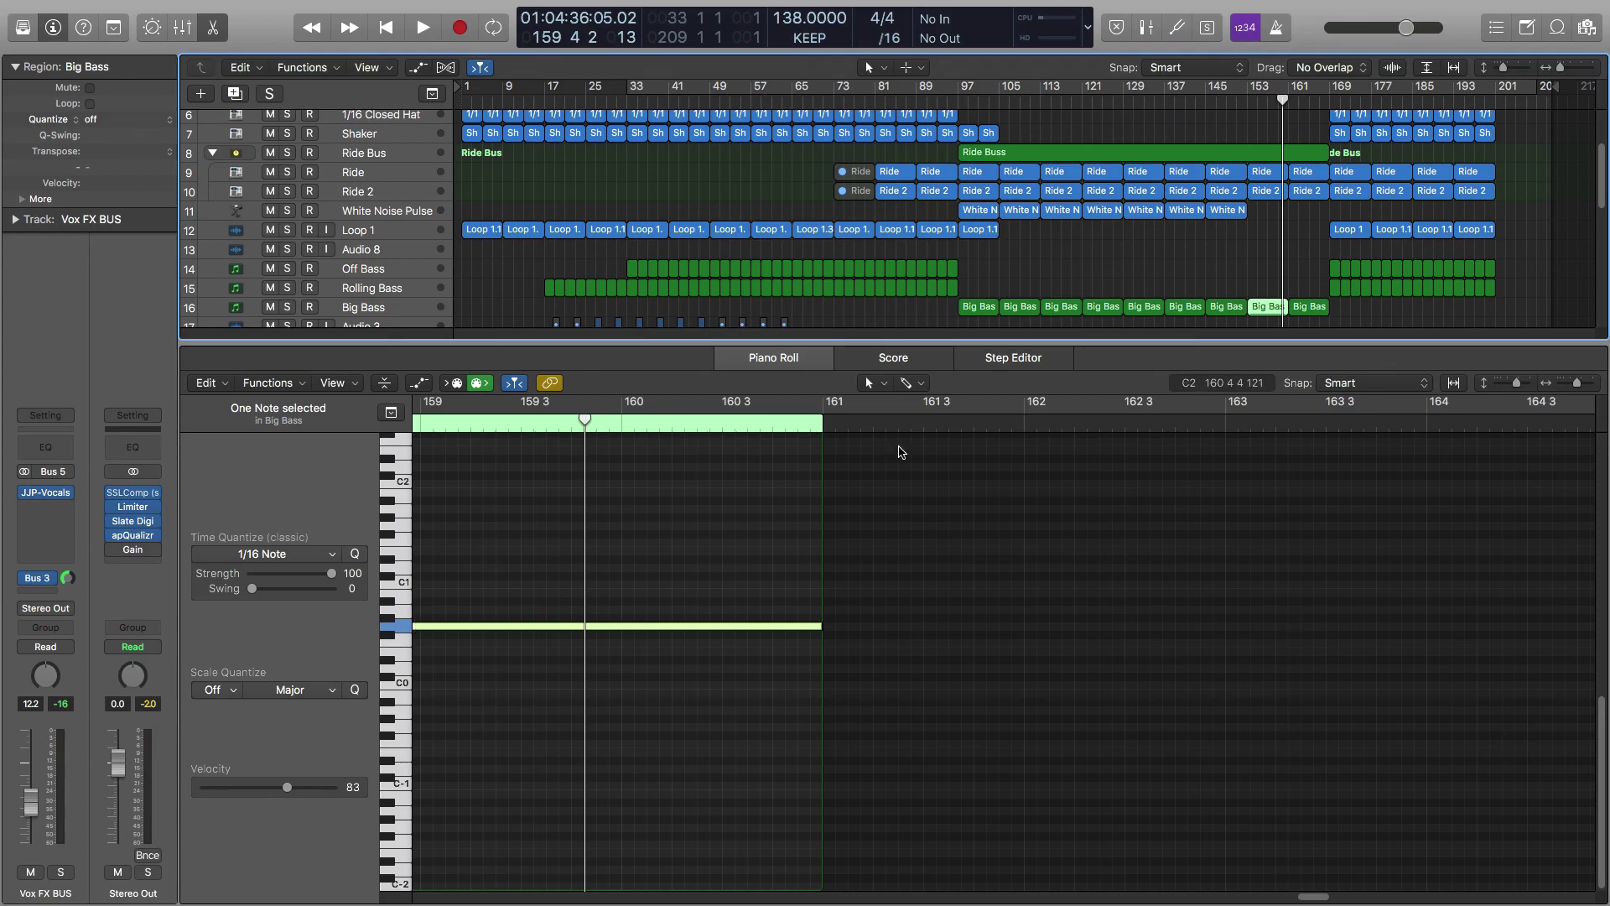
left_click(1319, 306)
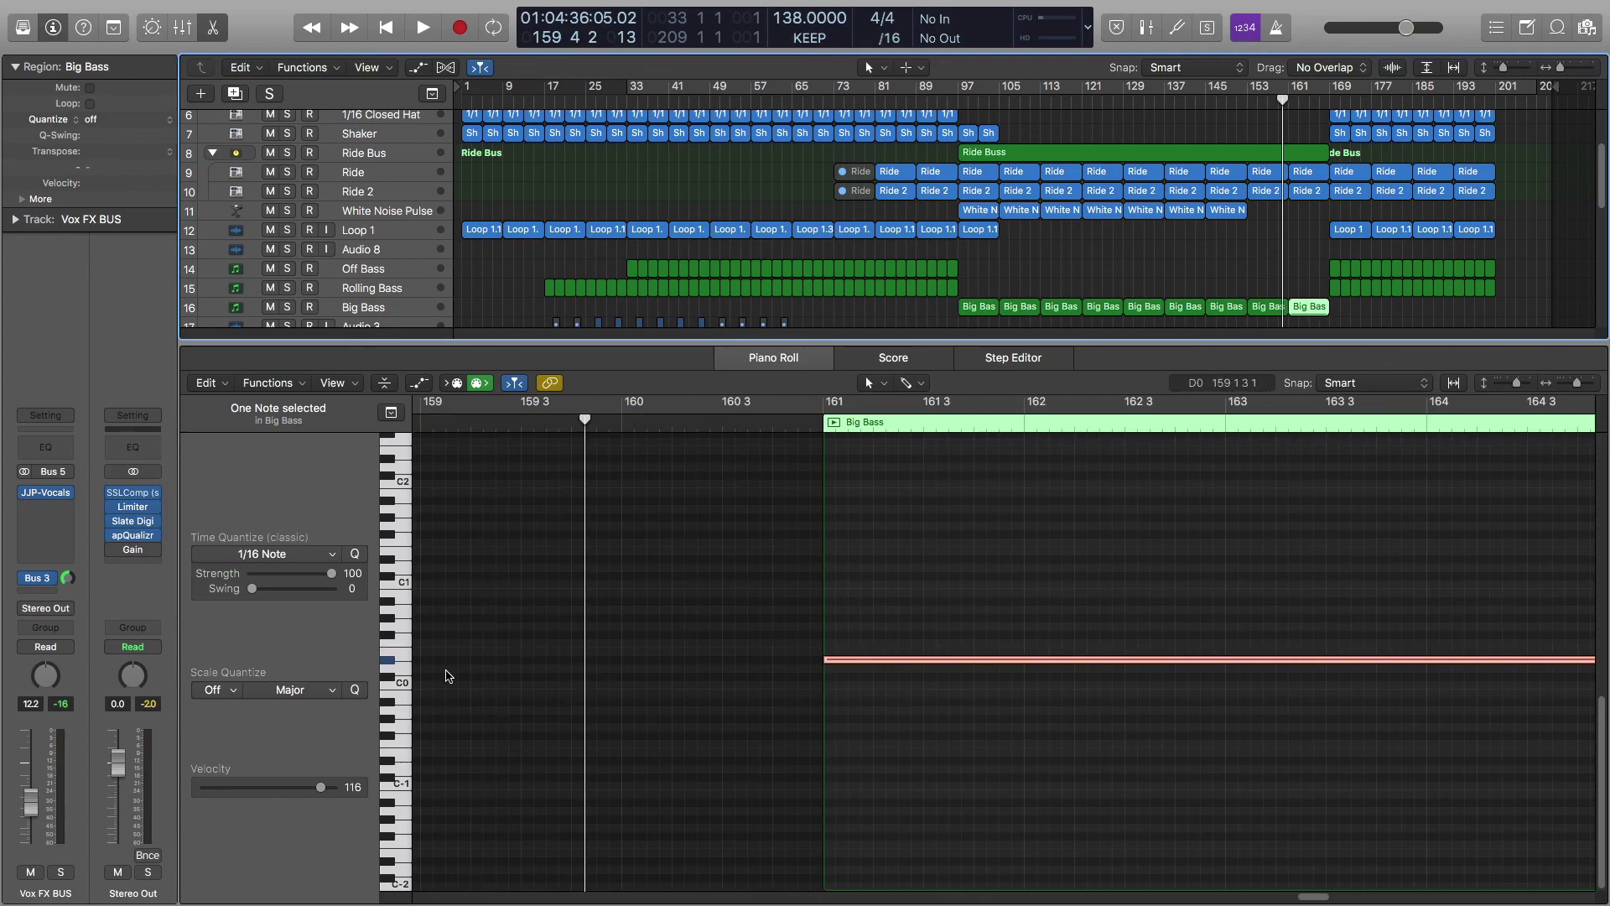
Audition the long D#0 note in the Big Bass region at bar 161 and raise it an octave to D#1
left_click(859, 662)
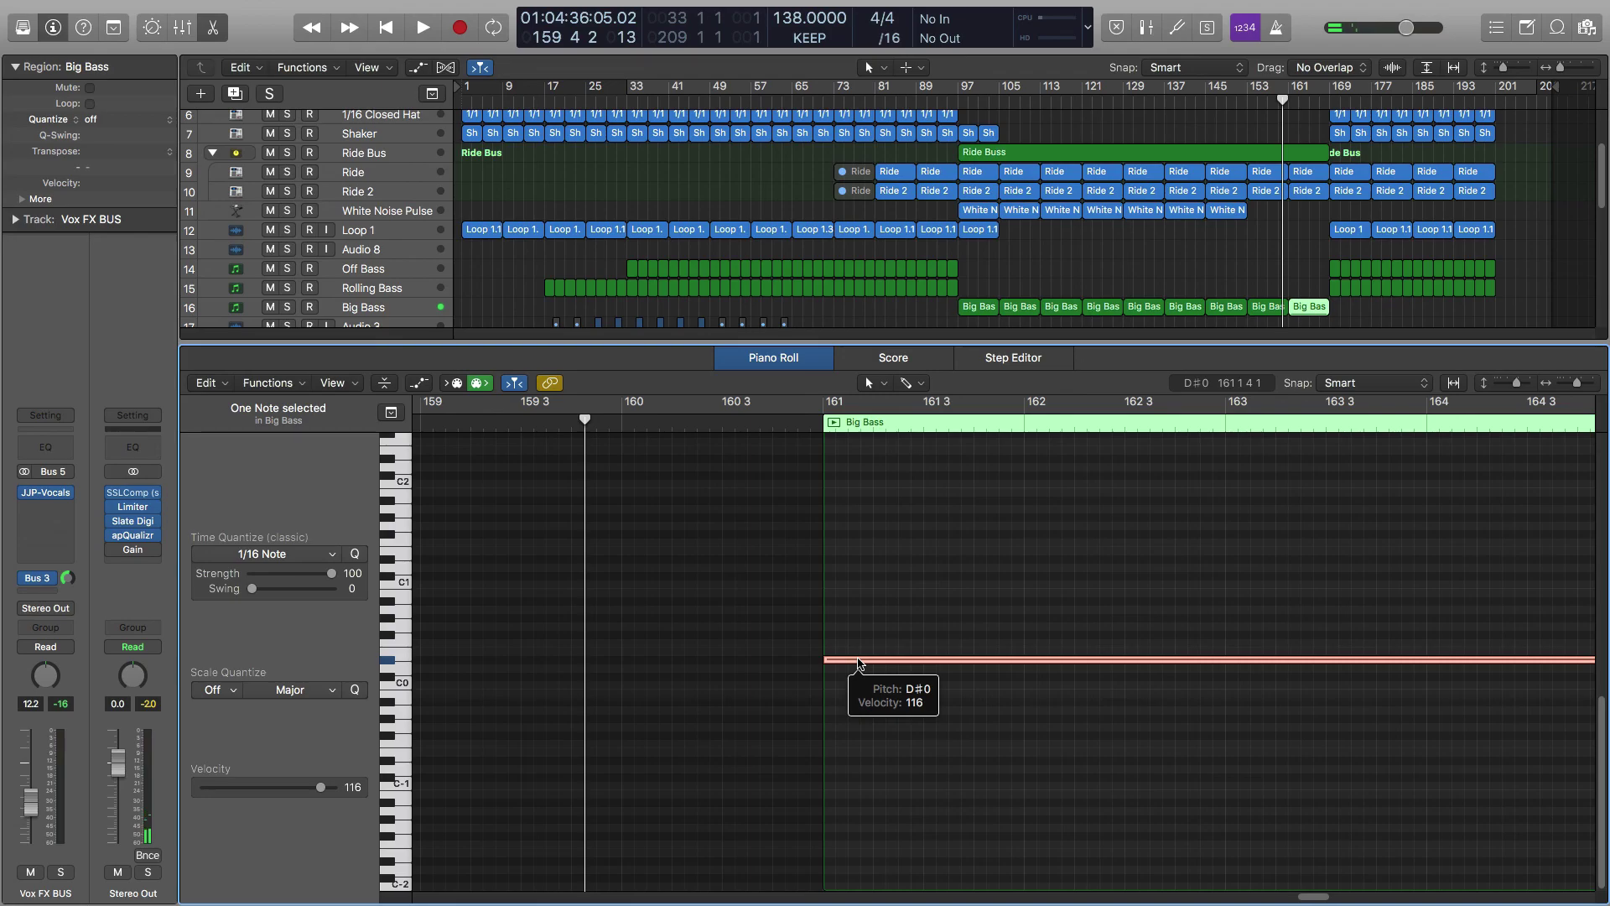
left_click(859, 661)
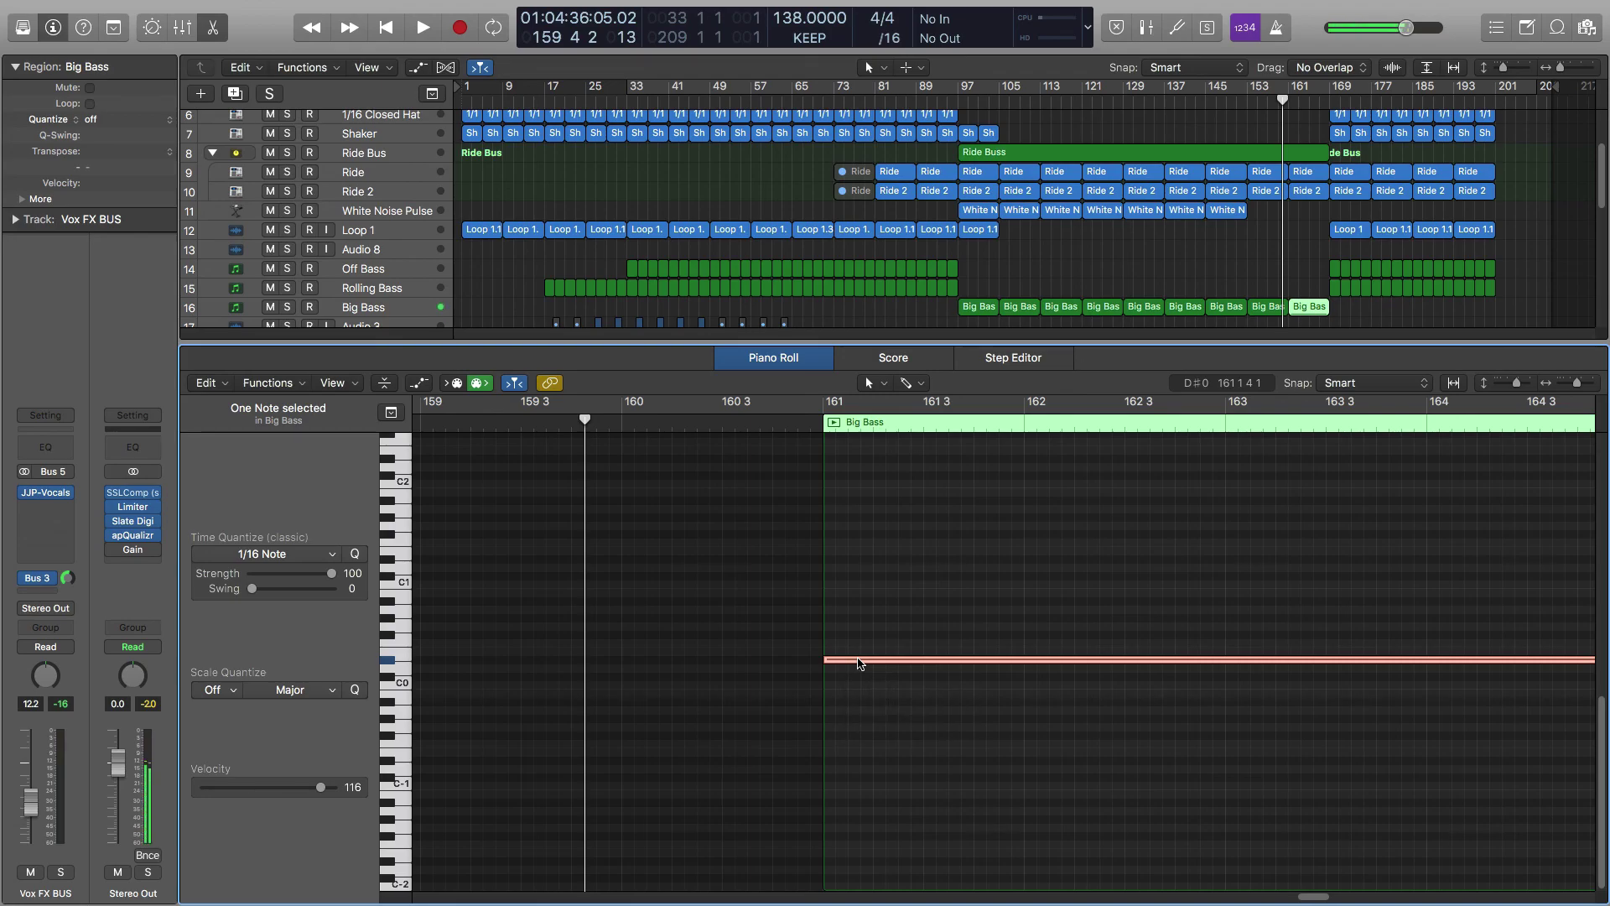
left_click(859, 662)
left_click_drag(858, 661, 856, 566)
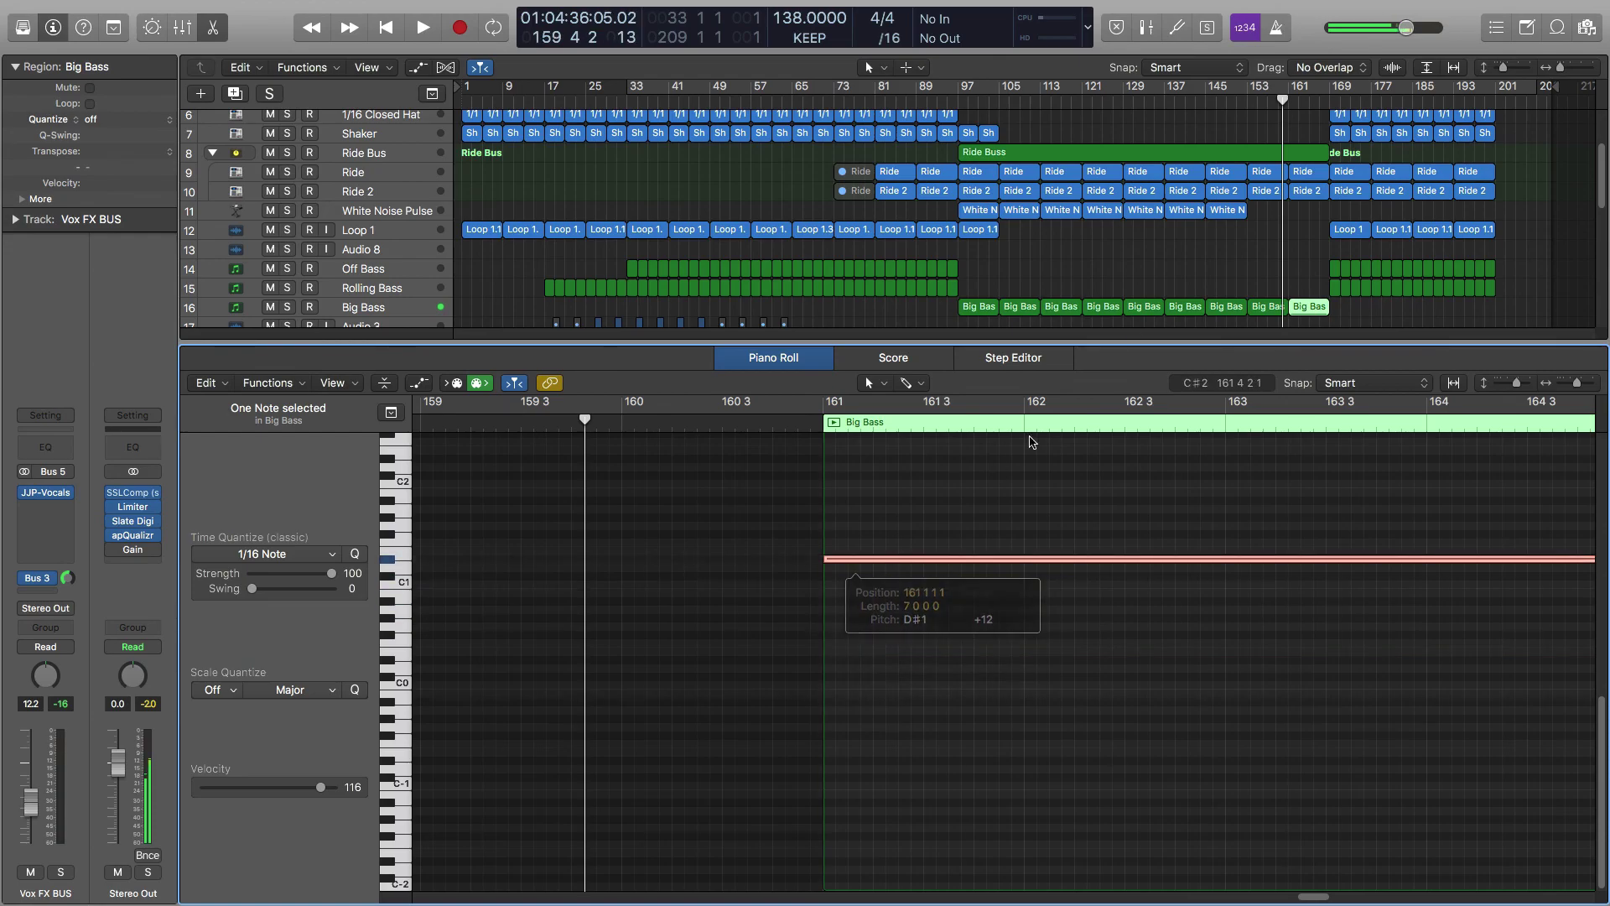
Move the playhead back to about bar 153, play through into the last Big Bass region and stop
left_click(1263, 102)
left_click_drag(1263, 101, 1247, 102)
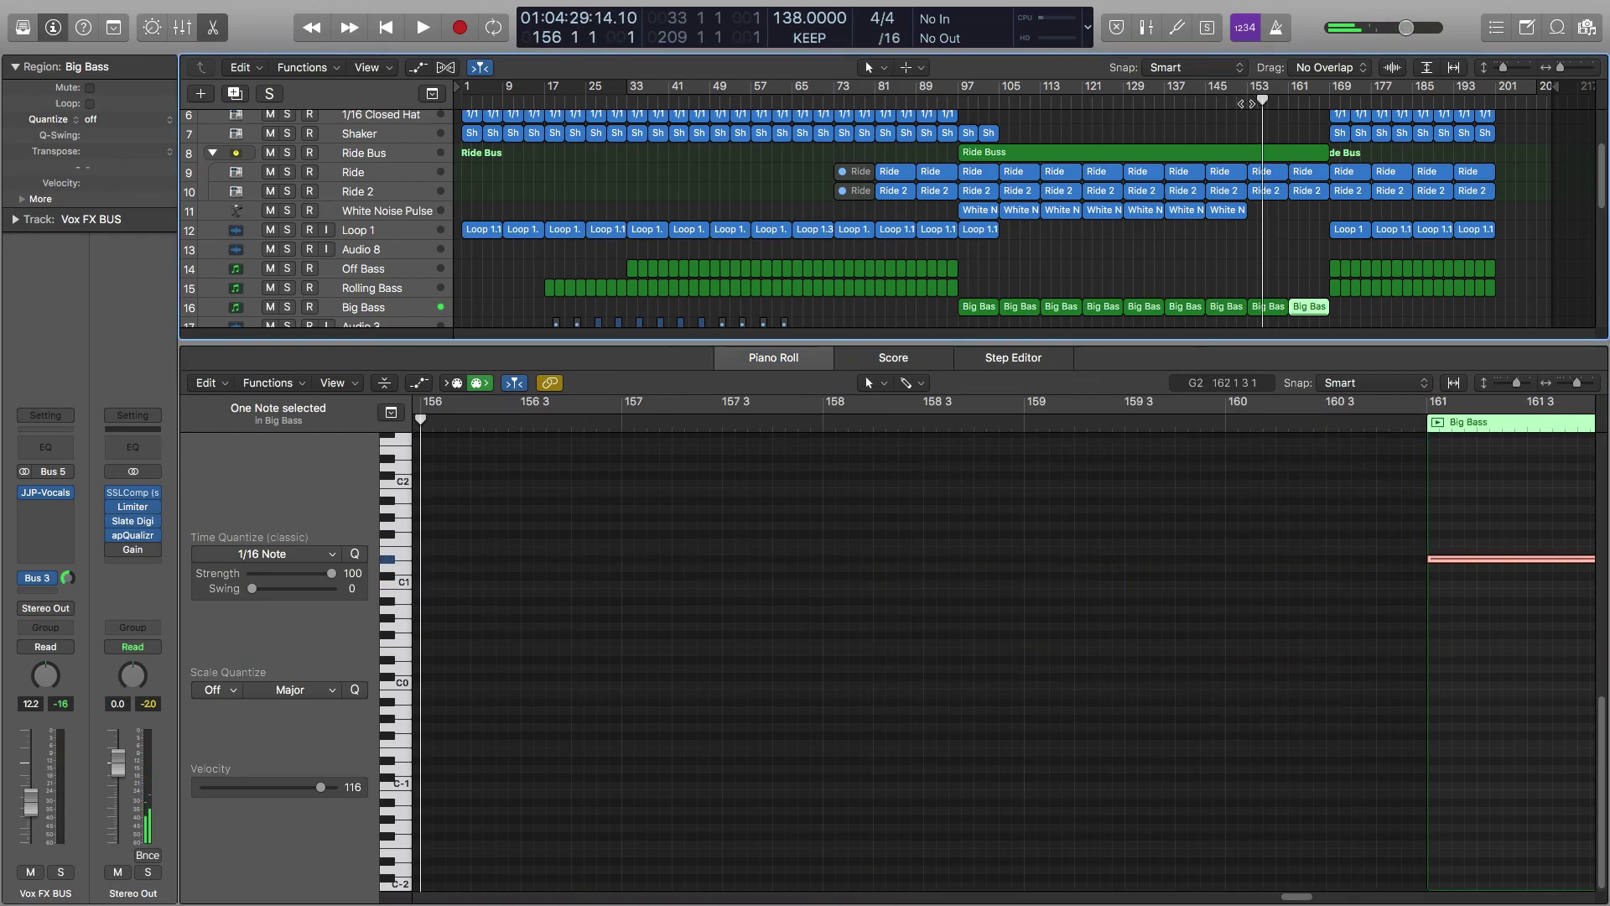
key("space")
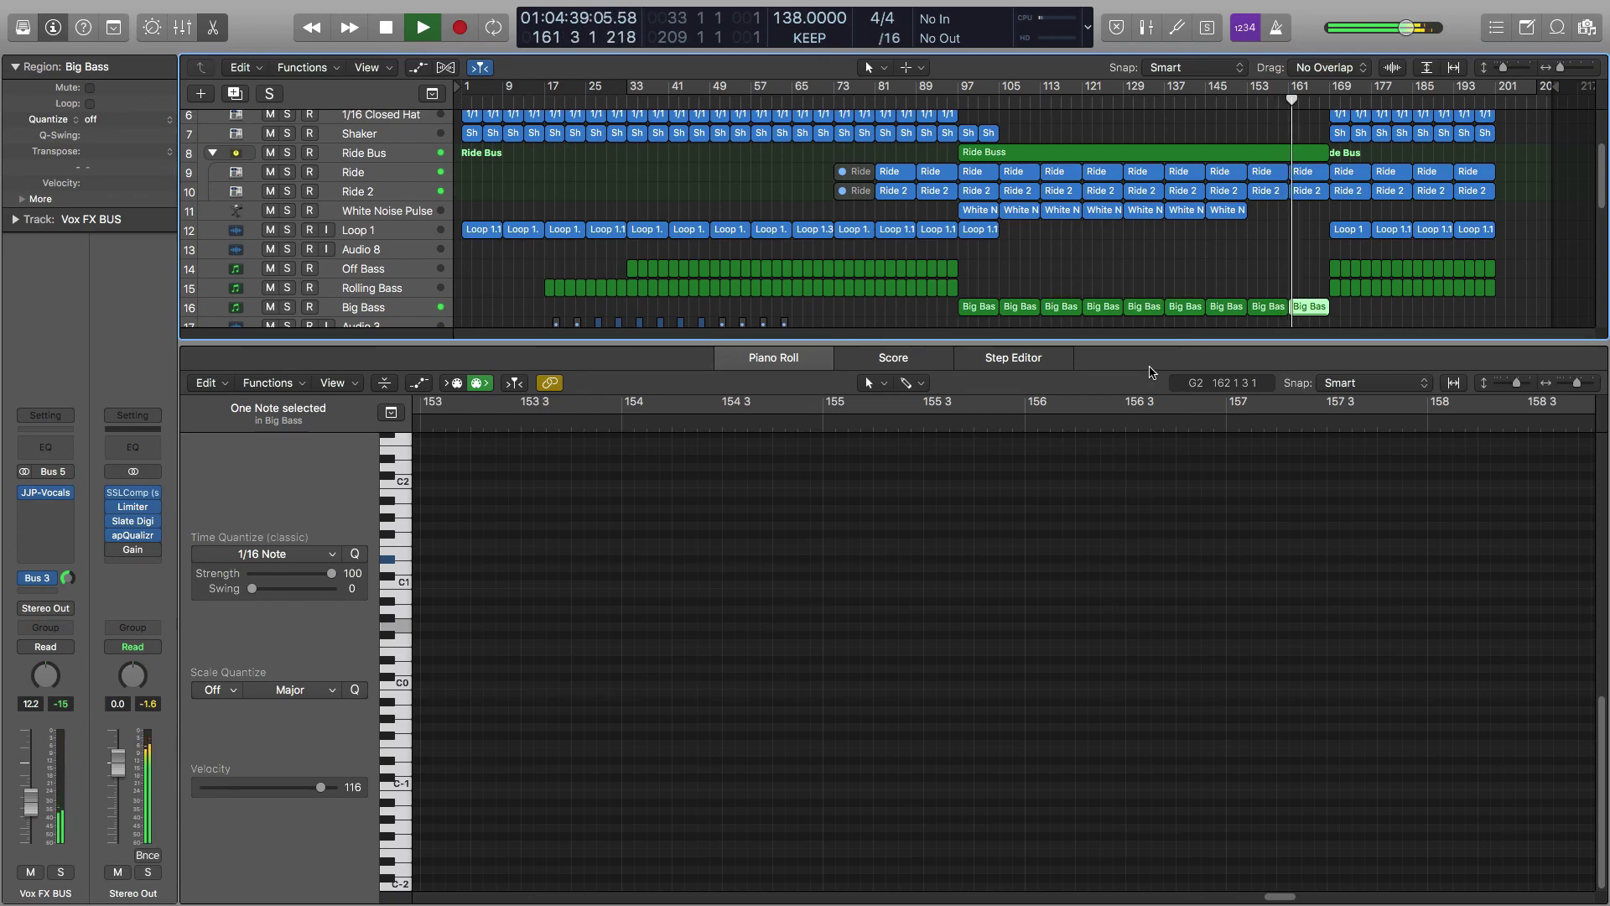
key("space")
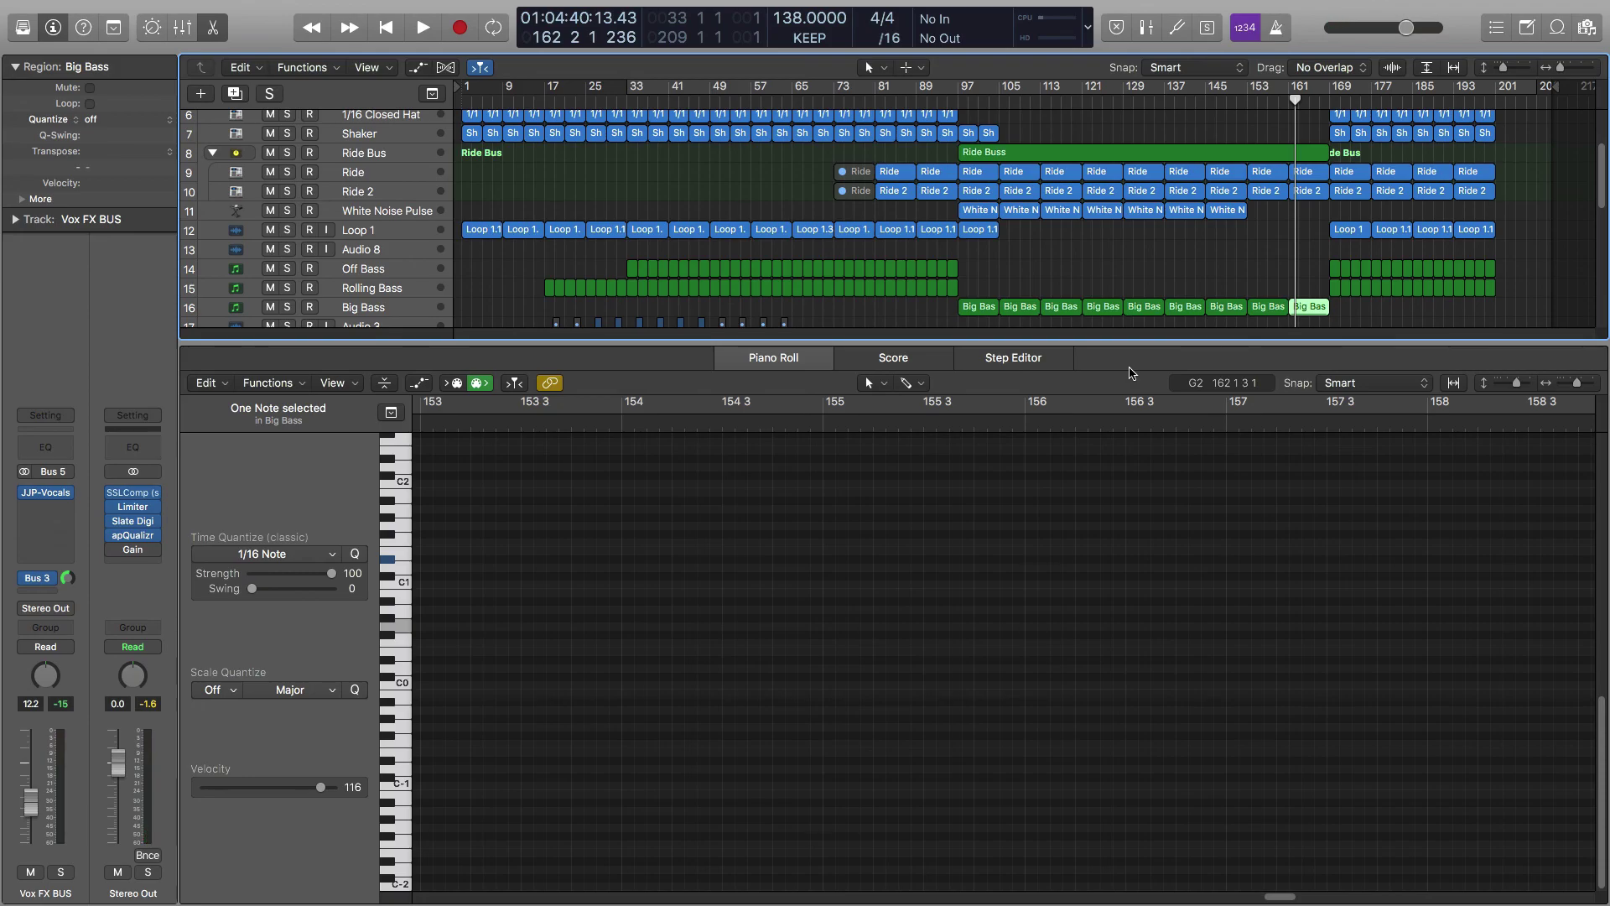
Play the last Big Bass region from bar 161 and stop playback
left_click(1292, 101)
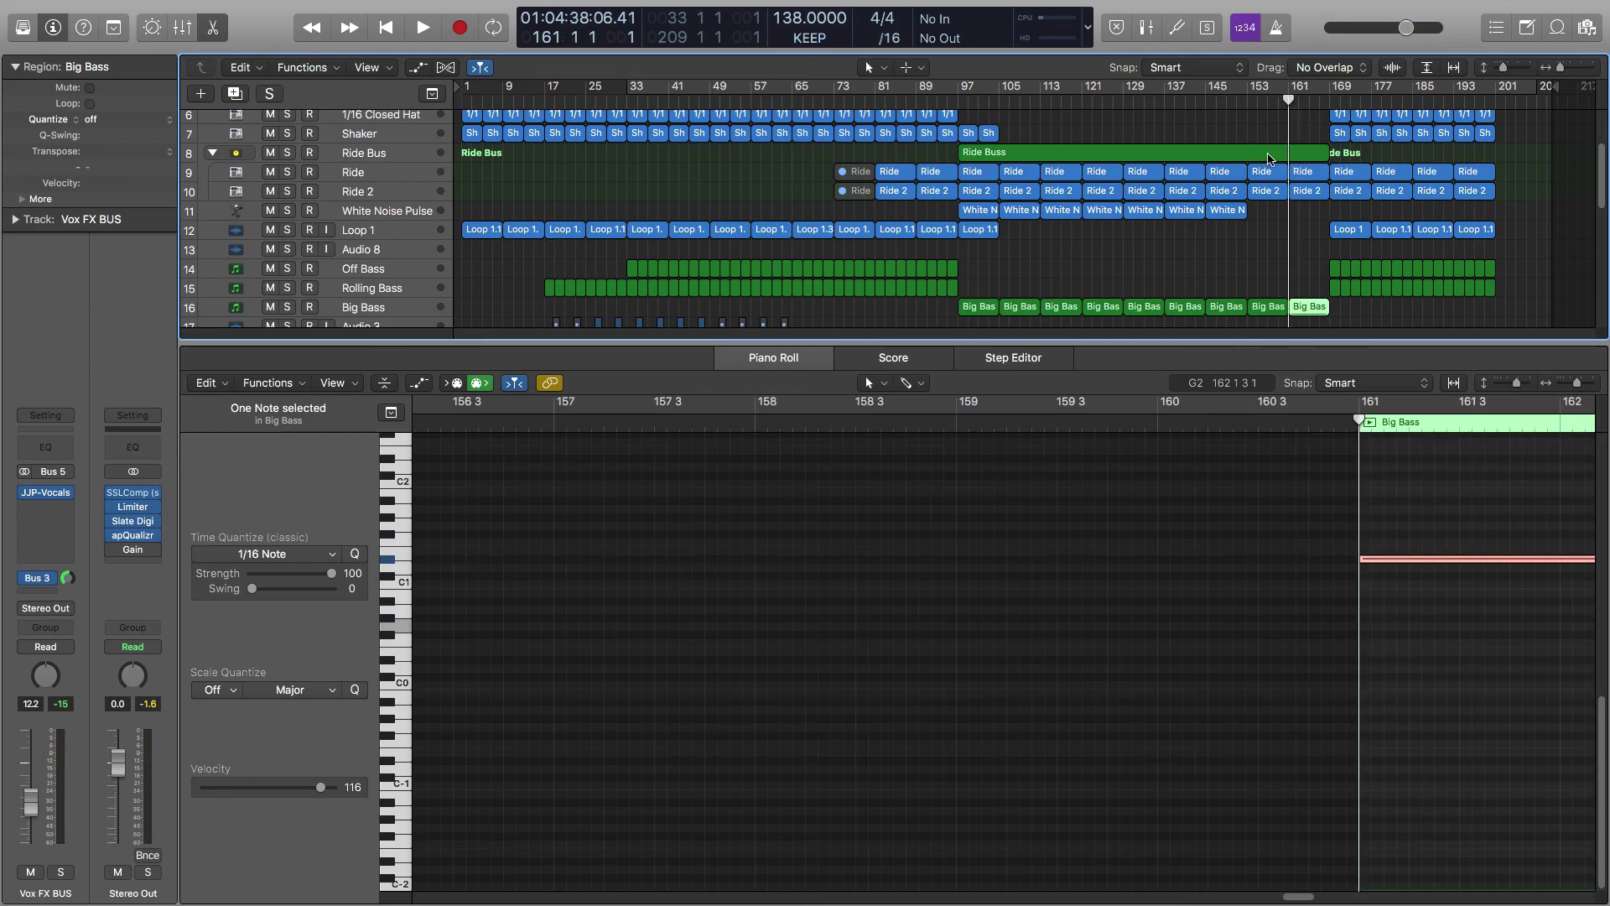
key("space")
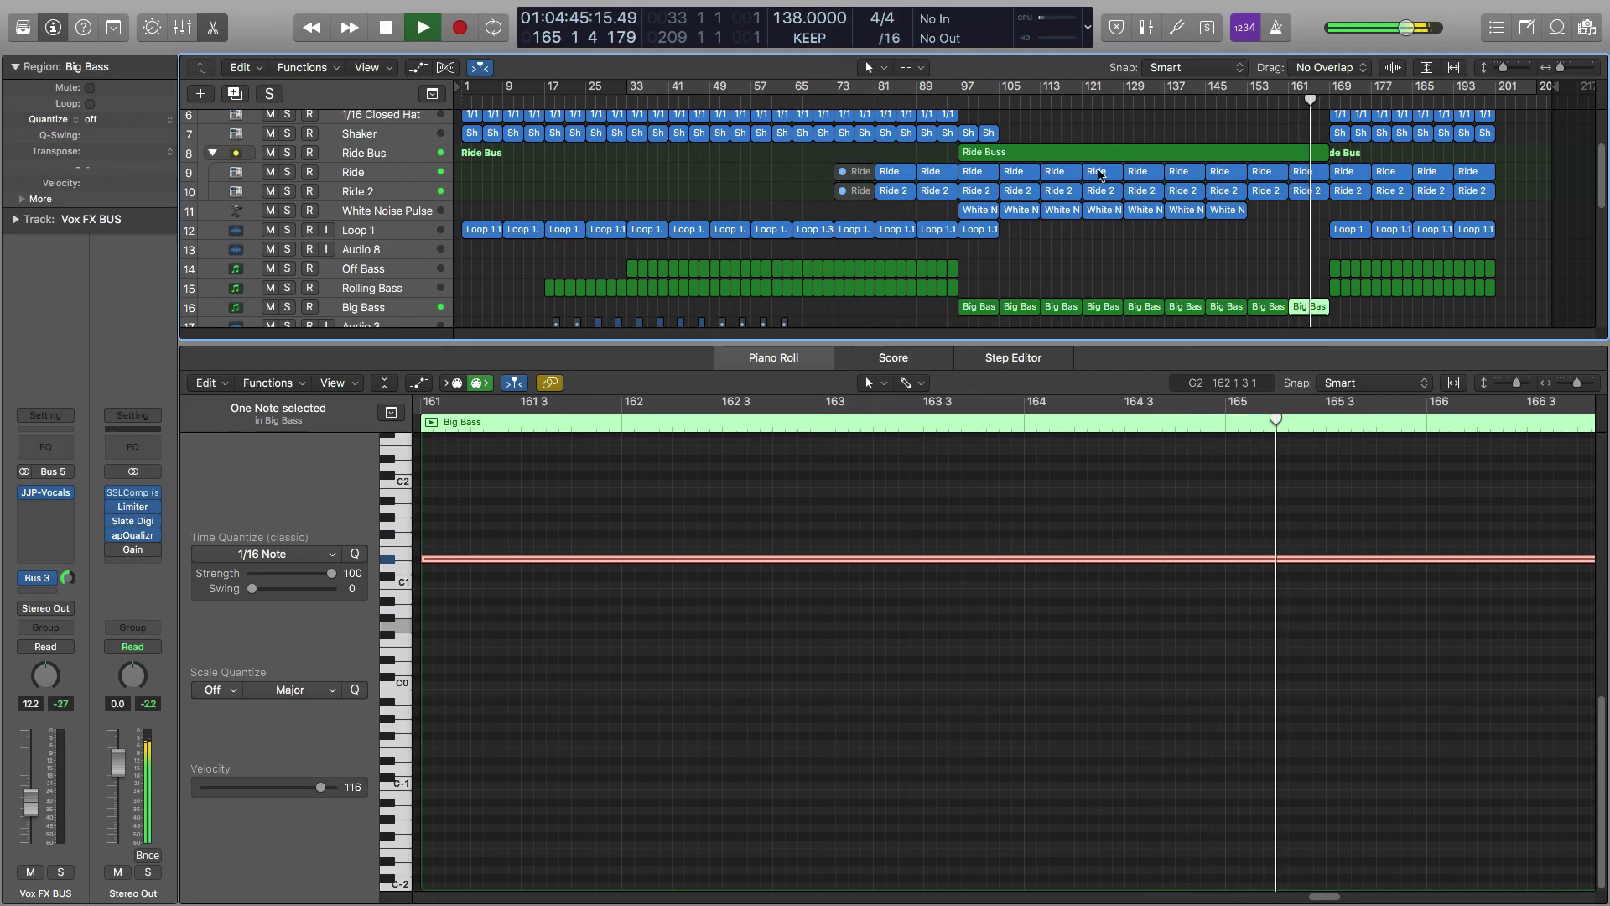
key("space")
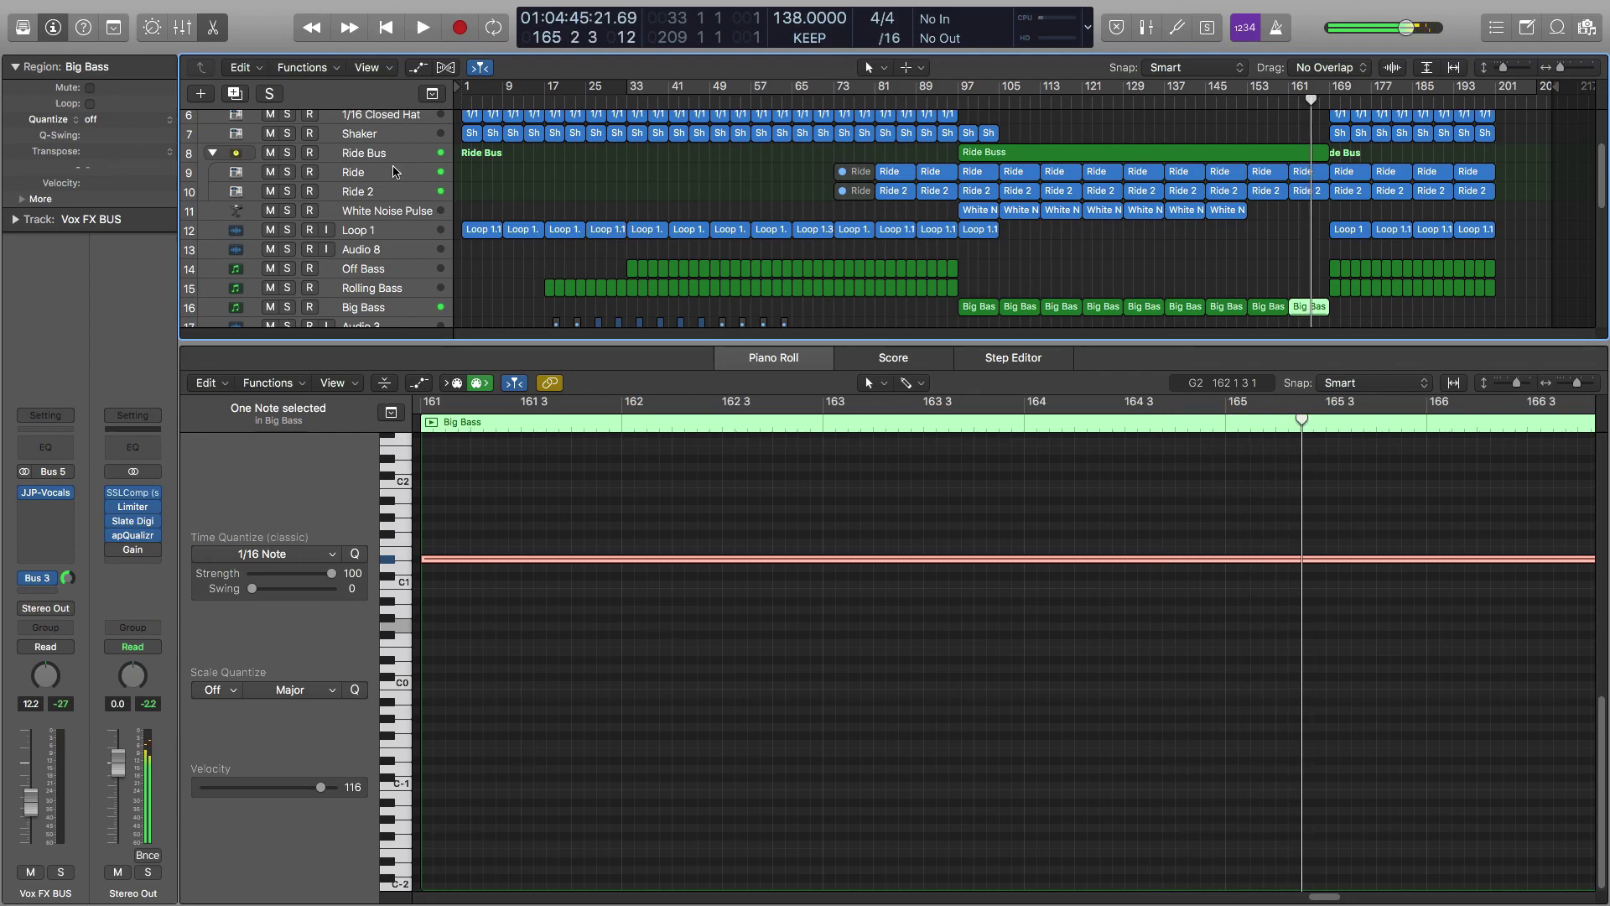
Hide the Piano Roll, play the full arrangement from bar 165 into the final section and stop playback
left_click(213, 26)
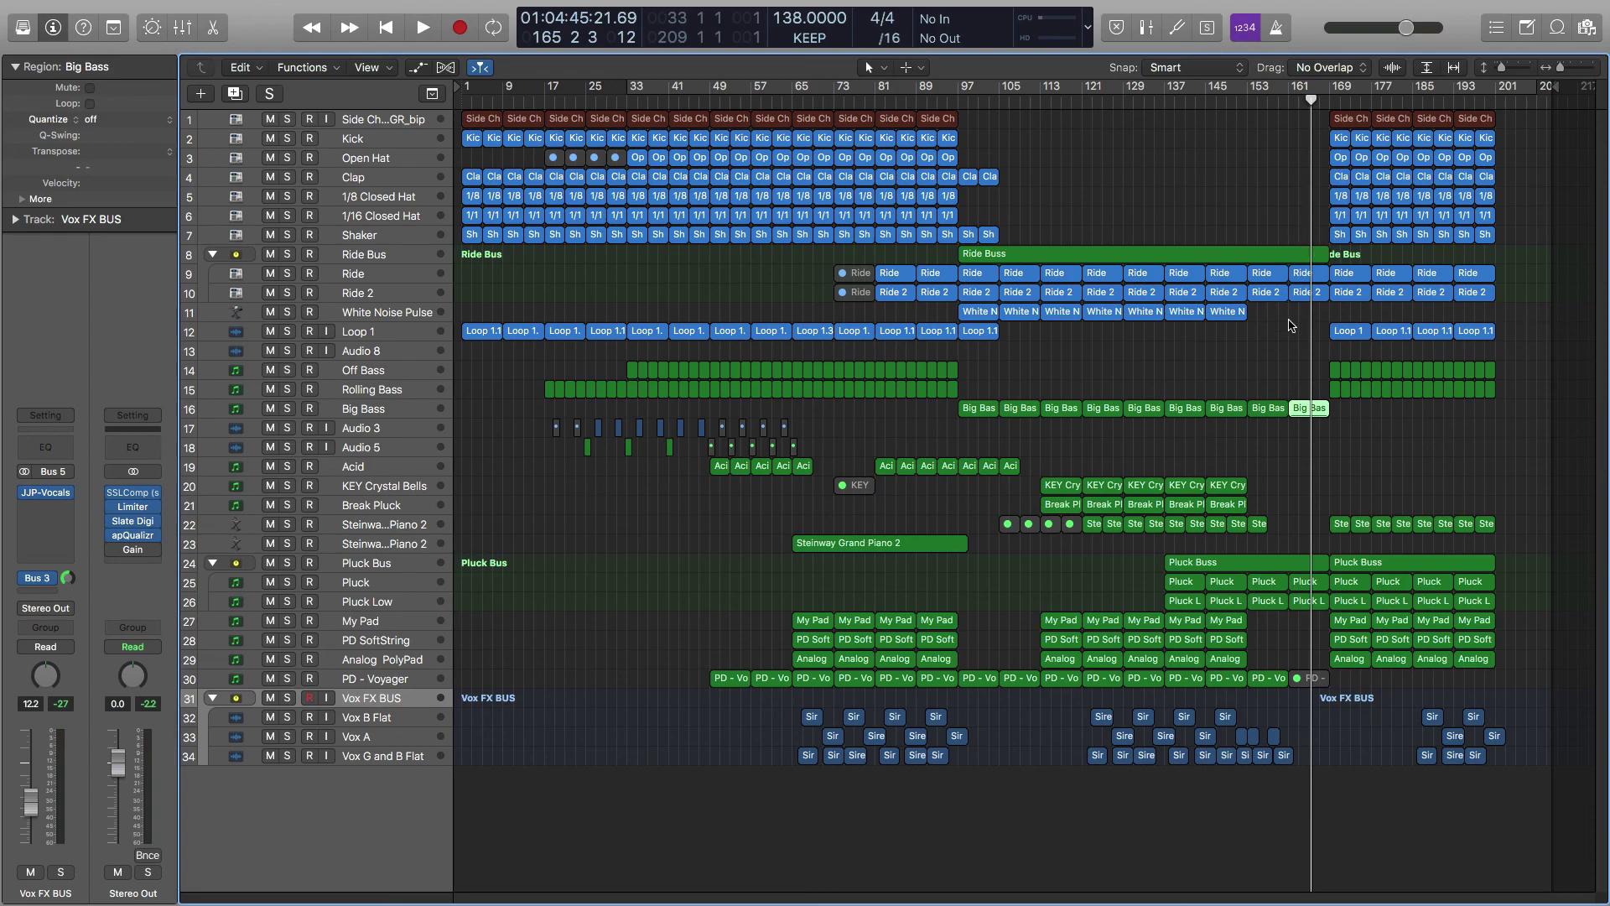
key("space")
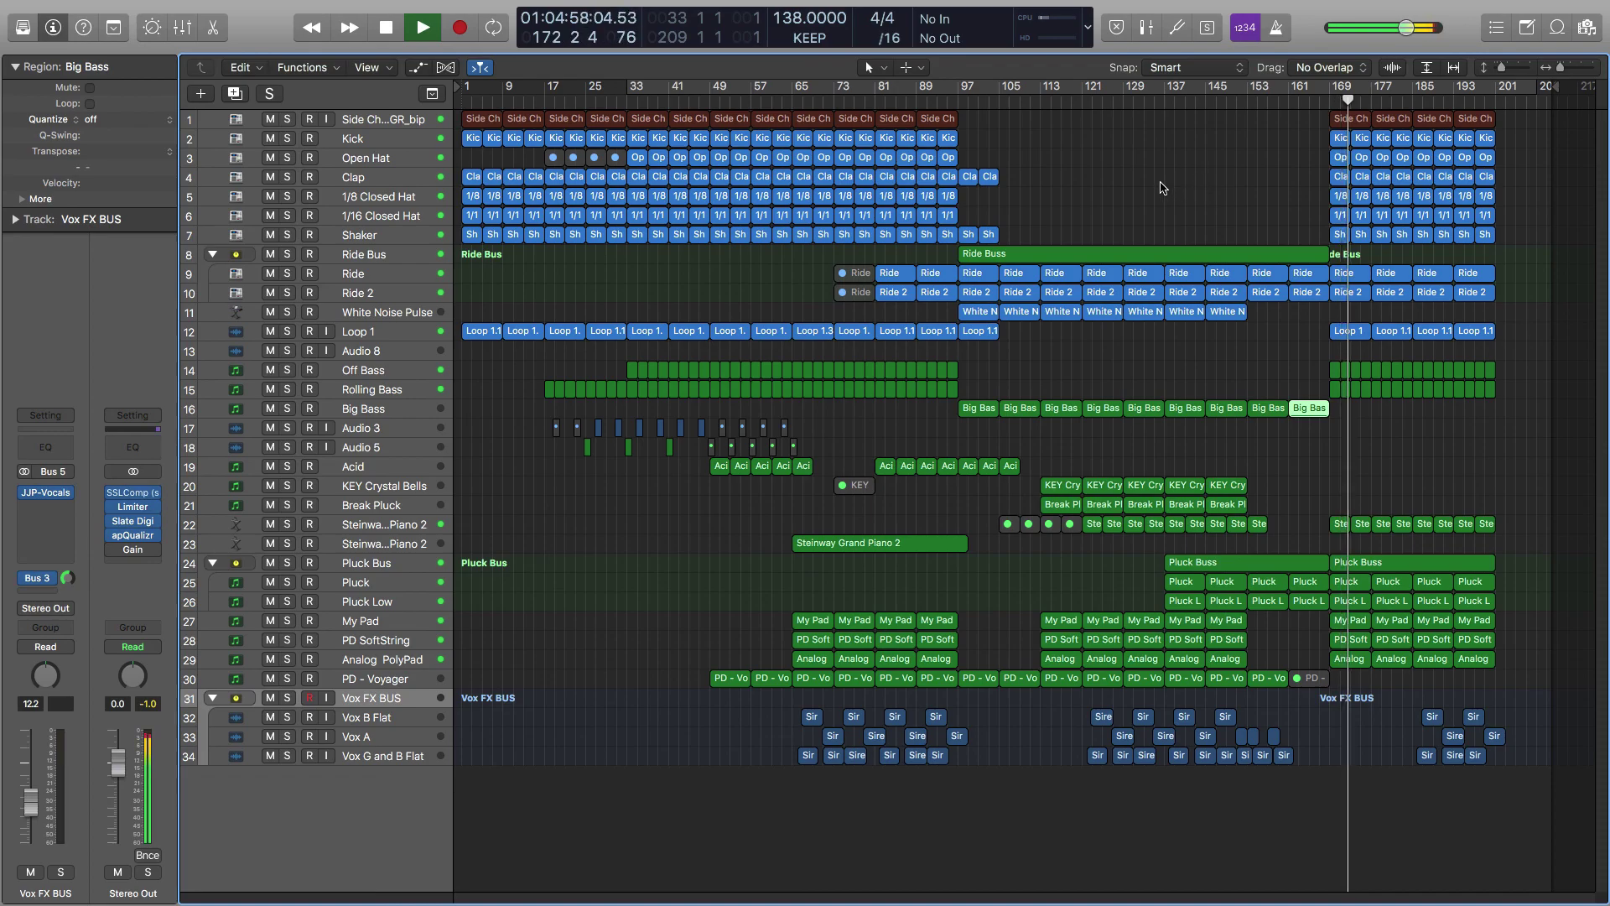
key("space")
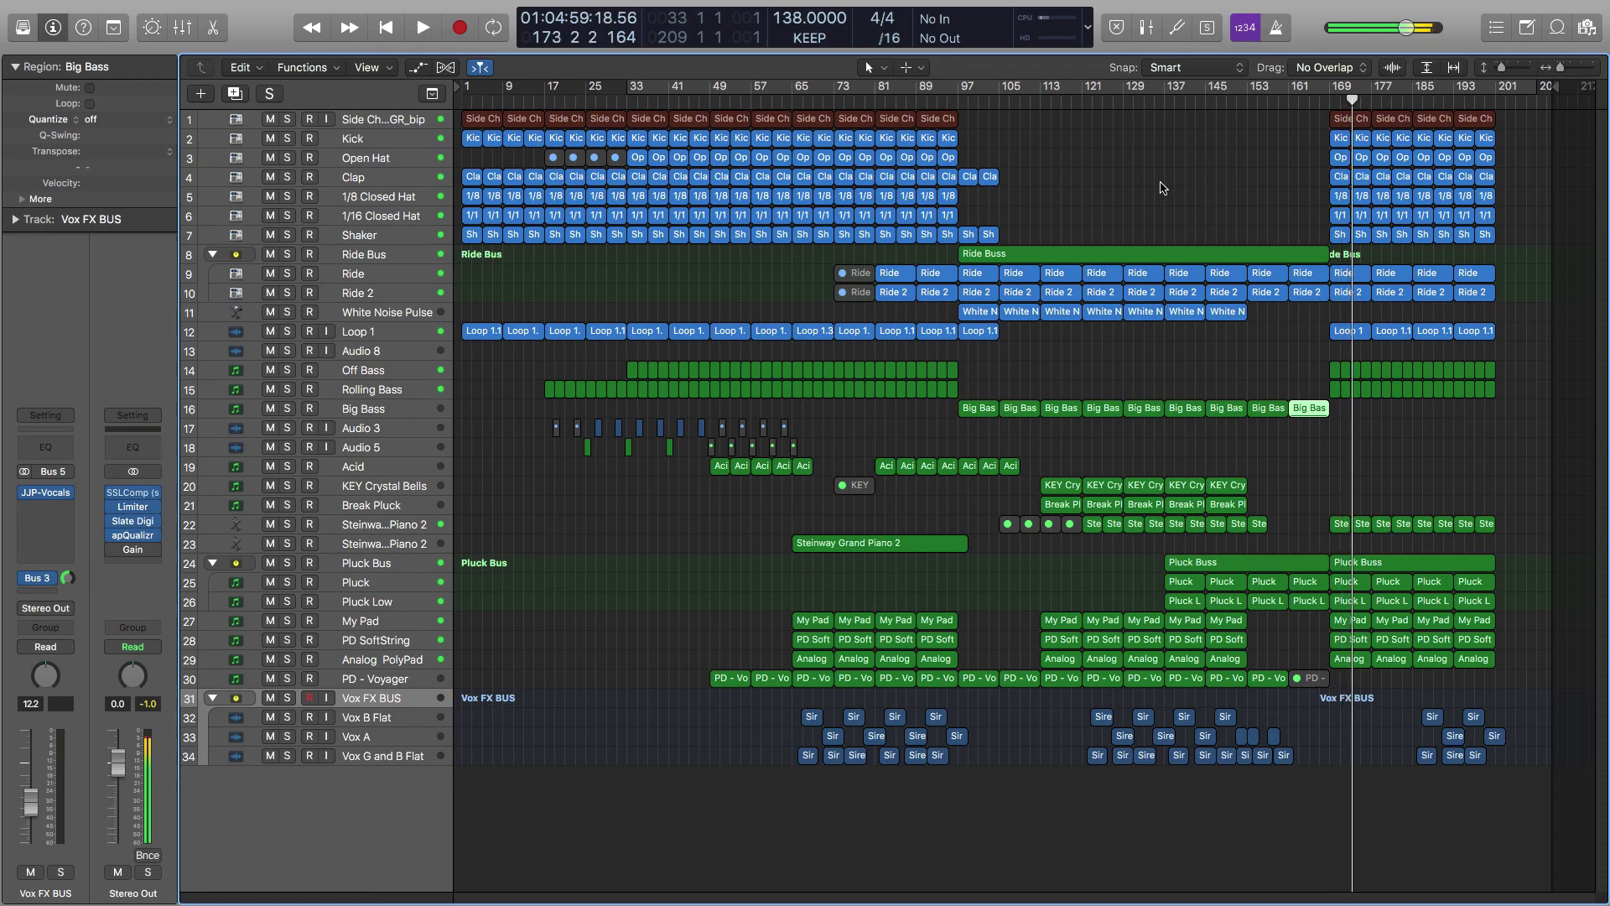